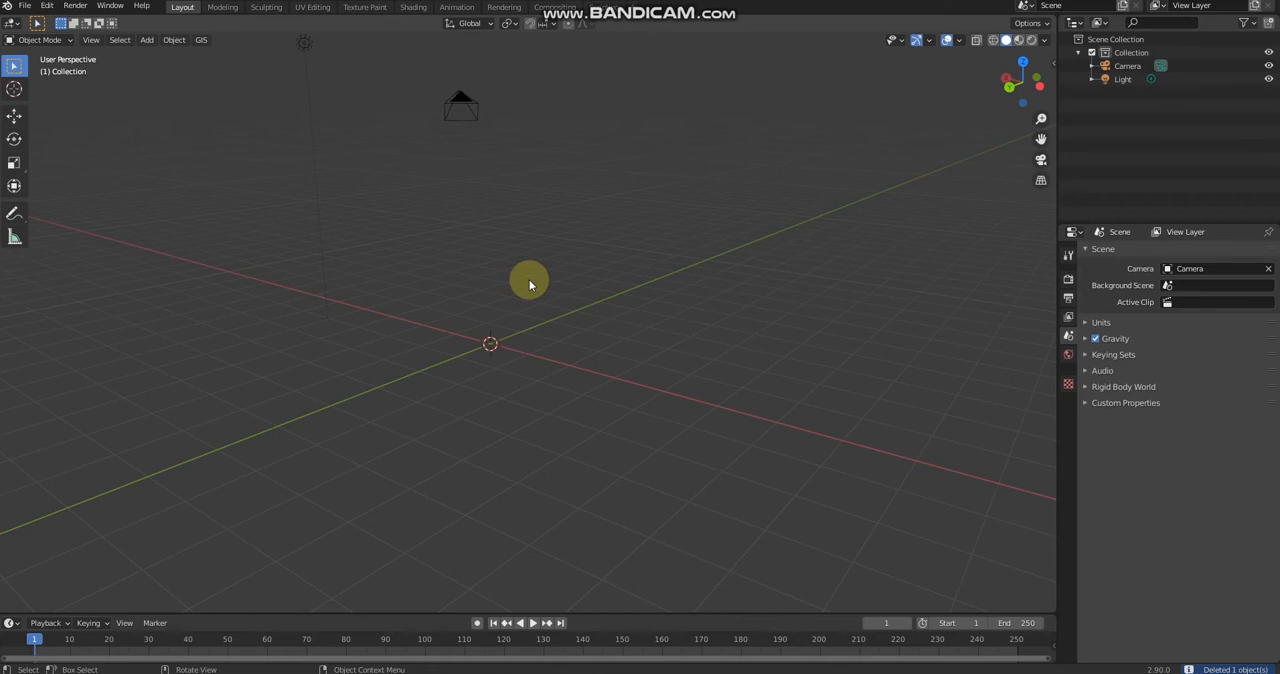
Step: Add a mesh circle with 16 vertices and a 1 m radius at the world origin
{"action": "key", "text": "shift+a"}
{"action": "mouse_move", "coordinate": [525, 279]}
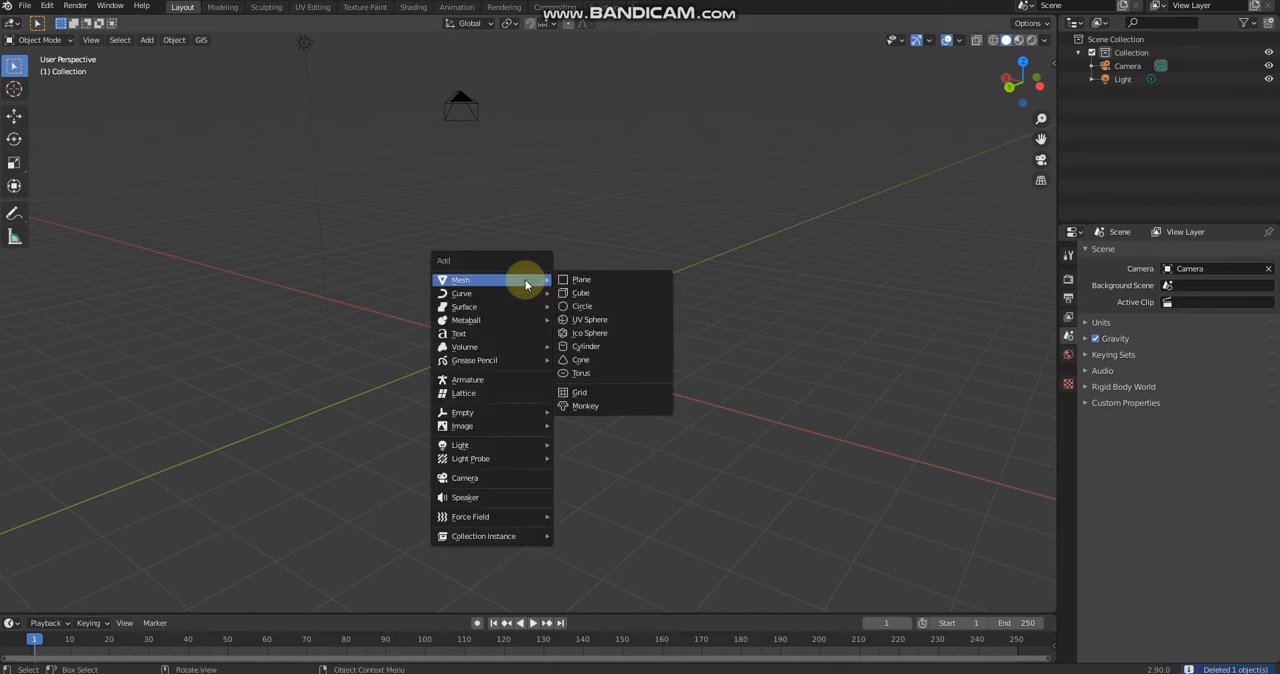
{"action": "left_click", "coordinate": [600, 306]}
{"action": "middle_click_drag", "start_coordinate": [660, 286], "coordinate": [366, 277]}
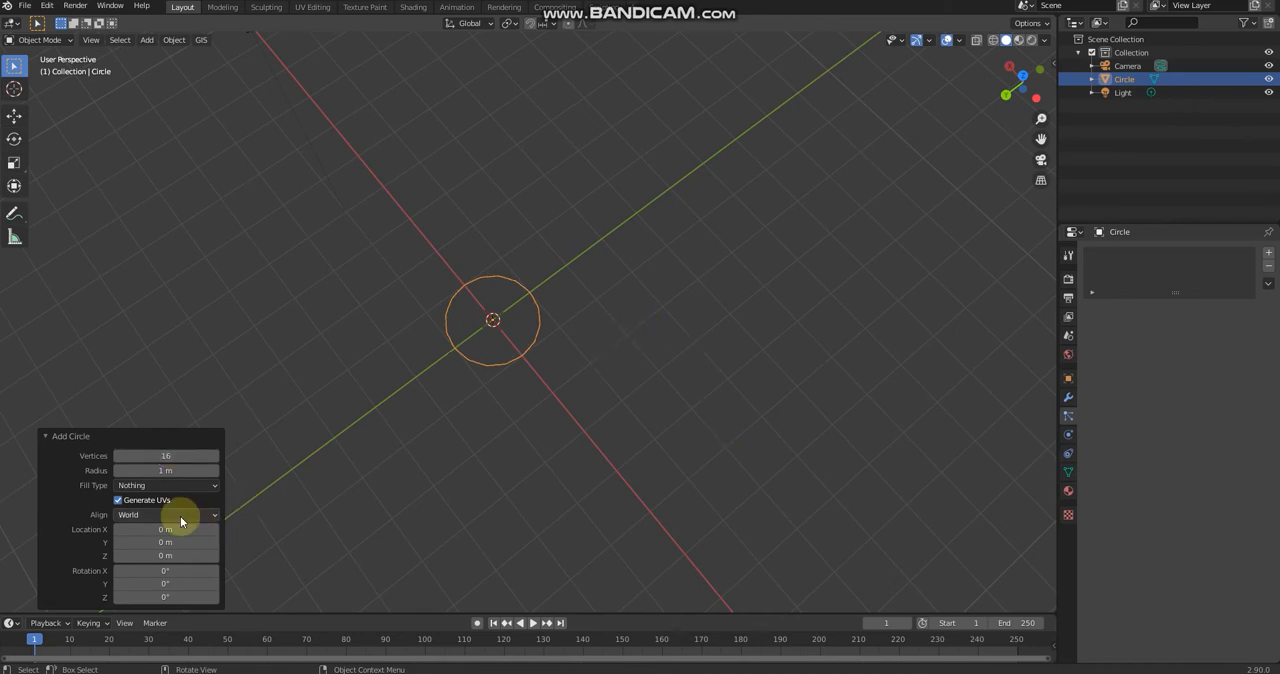
{"action": "middle_click_drag", "start_coordinate": [414, 406], "coordinate": [475, 371]}
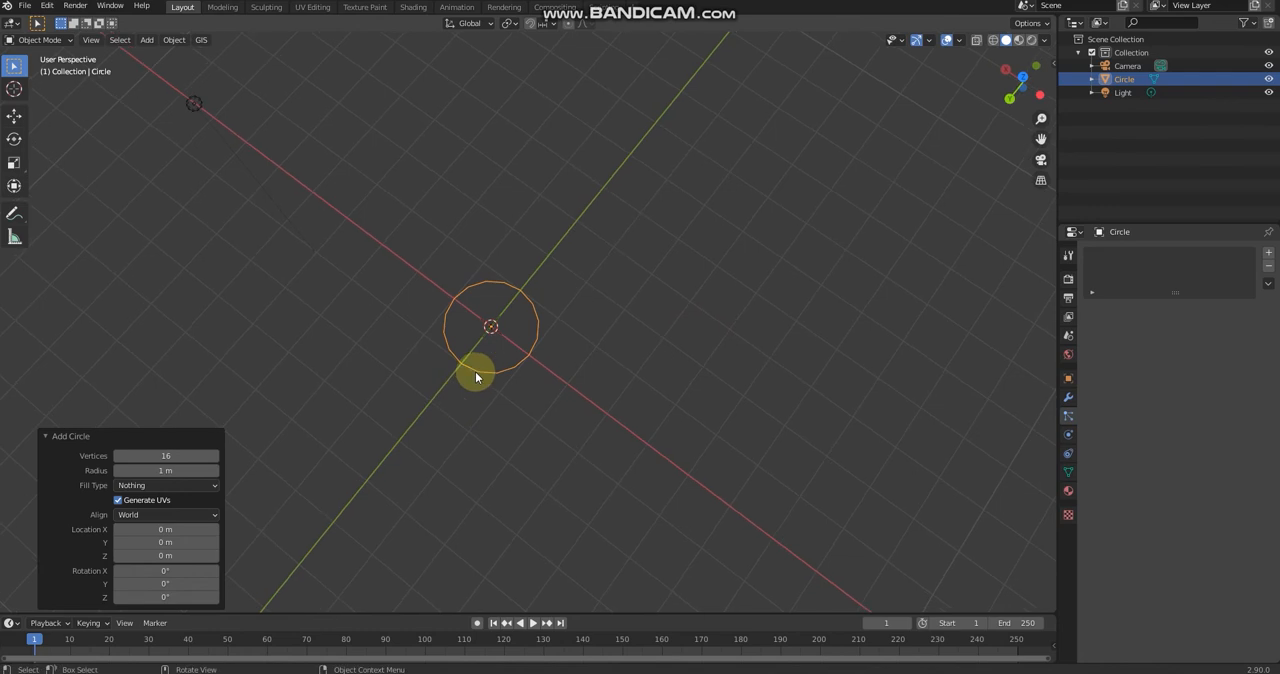
Step: Stretch the circle along Y into a long ellipse, keeping its X and Z scale at 1
{"action": "key", "text": "s"}
{"action": "left_click", "coordinate": [471, 391]}
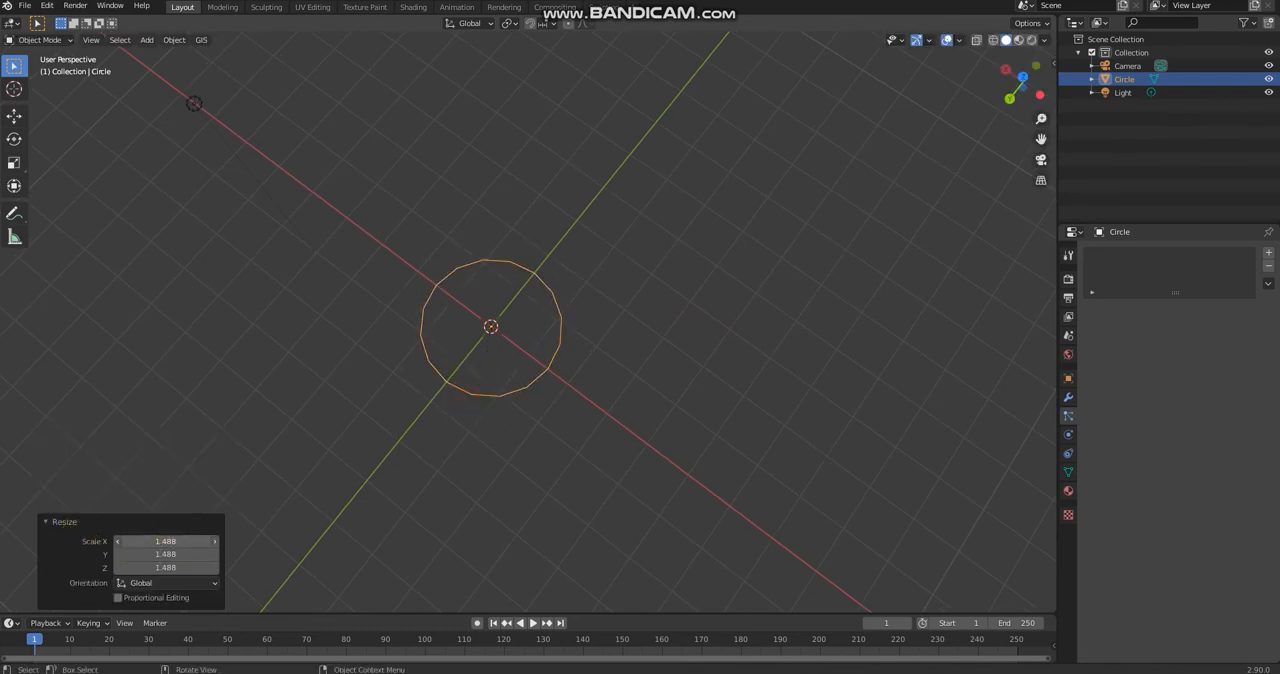
{"action": "type", "text": "1"}
{"action": "key", "text": "Return"}
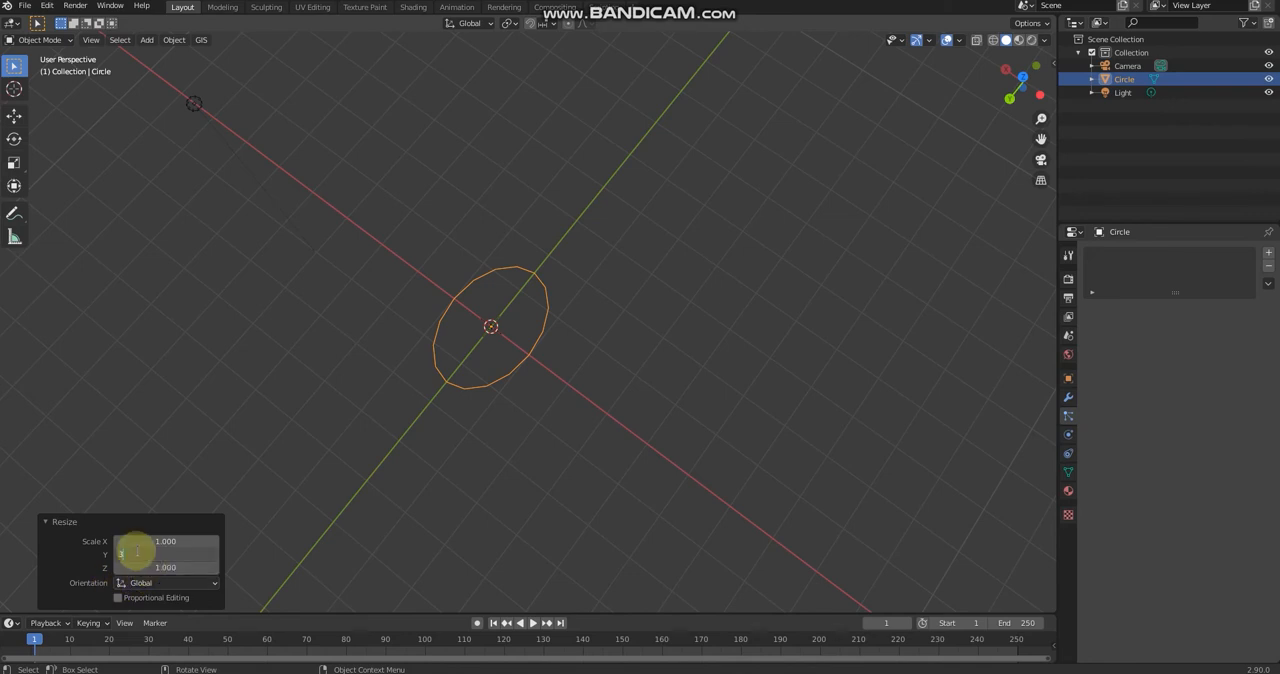
{"action": "left_click", "coordinate": [136, 552]}
{"action": "type", "text": "3.16"}
{"action": "key", "text": "Return"}
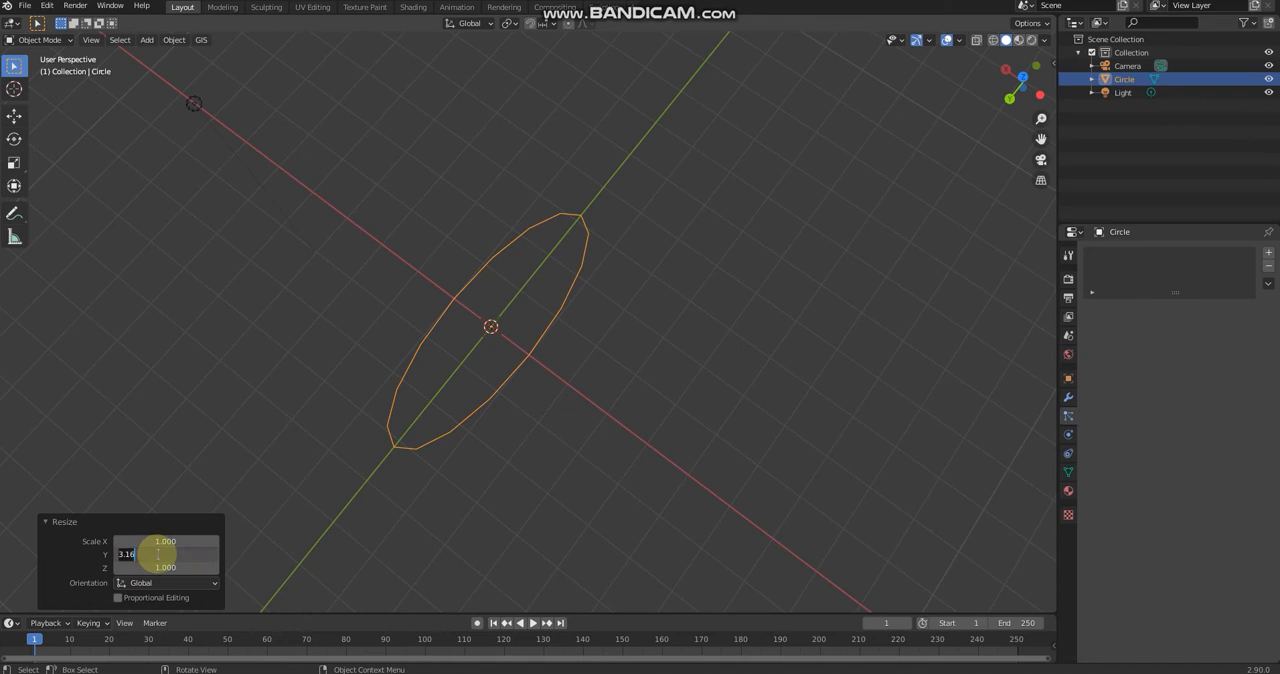
{"action": "type", "text": "6"}
{"action": "key", "text": "Return"}
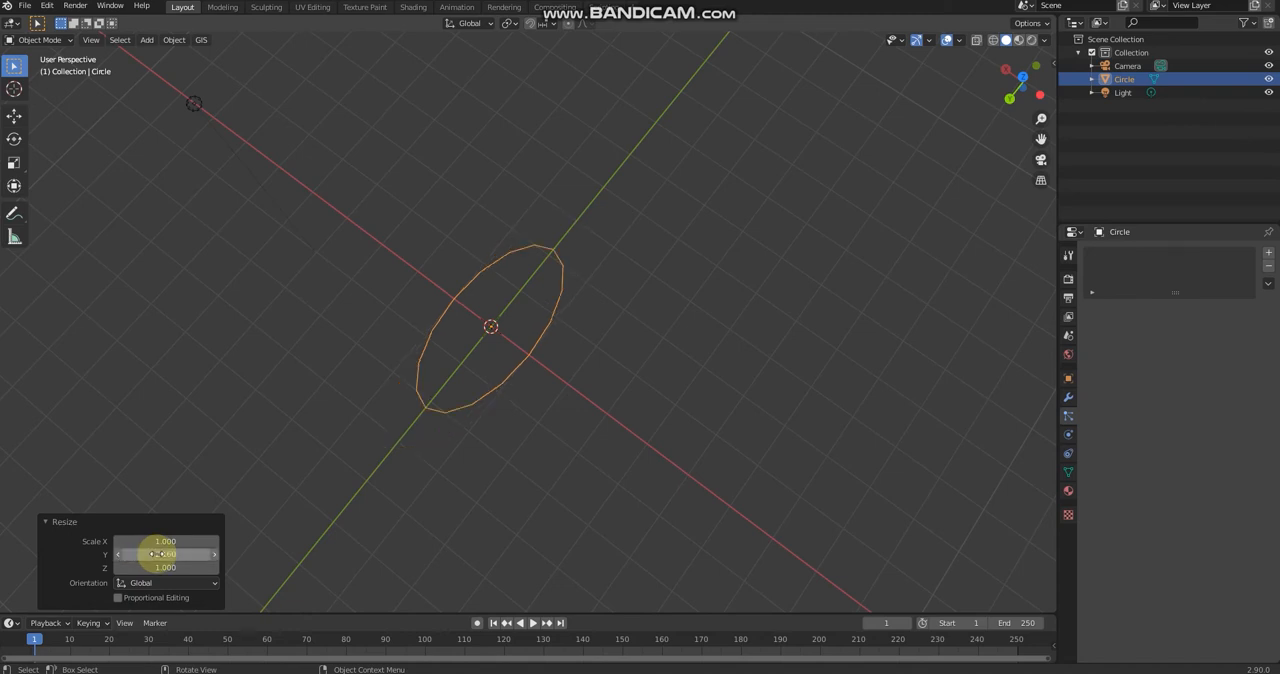
Step: In Edit Mode, widen one end of the ellipse by scaling the two vertices beside its tip by about 1.35
{"action": "left_click", "coordinate": [577, 333]}
{"action": "middle_click_drag", "start_coordinate": [577, 333], "coordinate": [598, 246]}
{"action": "key", "text": "Tab"}
{"action": "scroll", "coordinate": [560, 218], "scroll_direction": "up", "scroll_amount": 2}
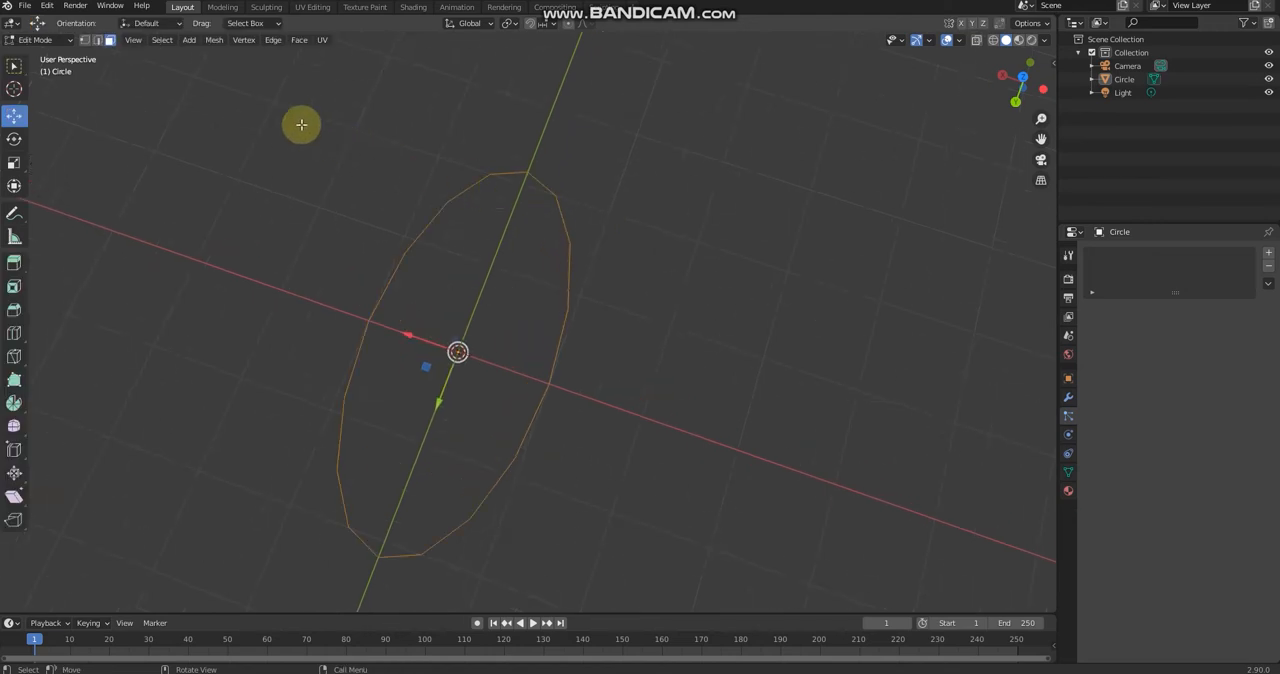
{"action": "key", "text": "1"}
{"action": "left_click", "coordinate": [555, 196]}
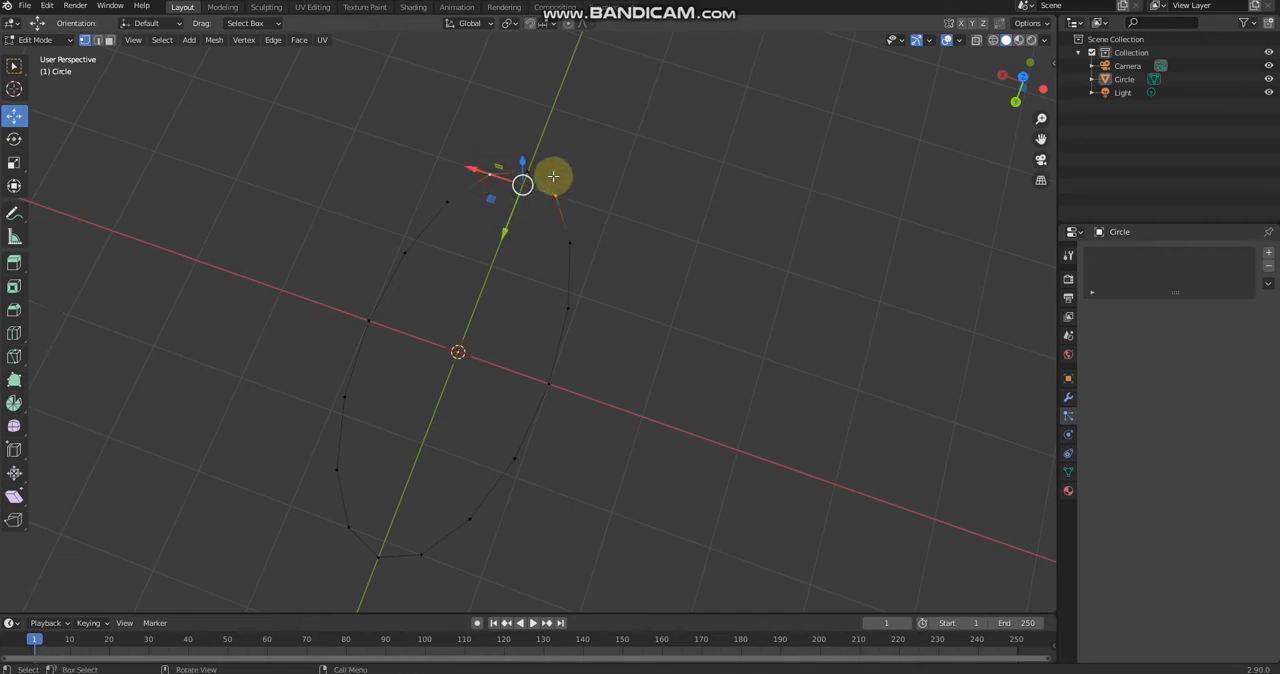
{"action": "key", "text": "s"}
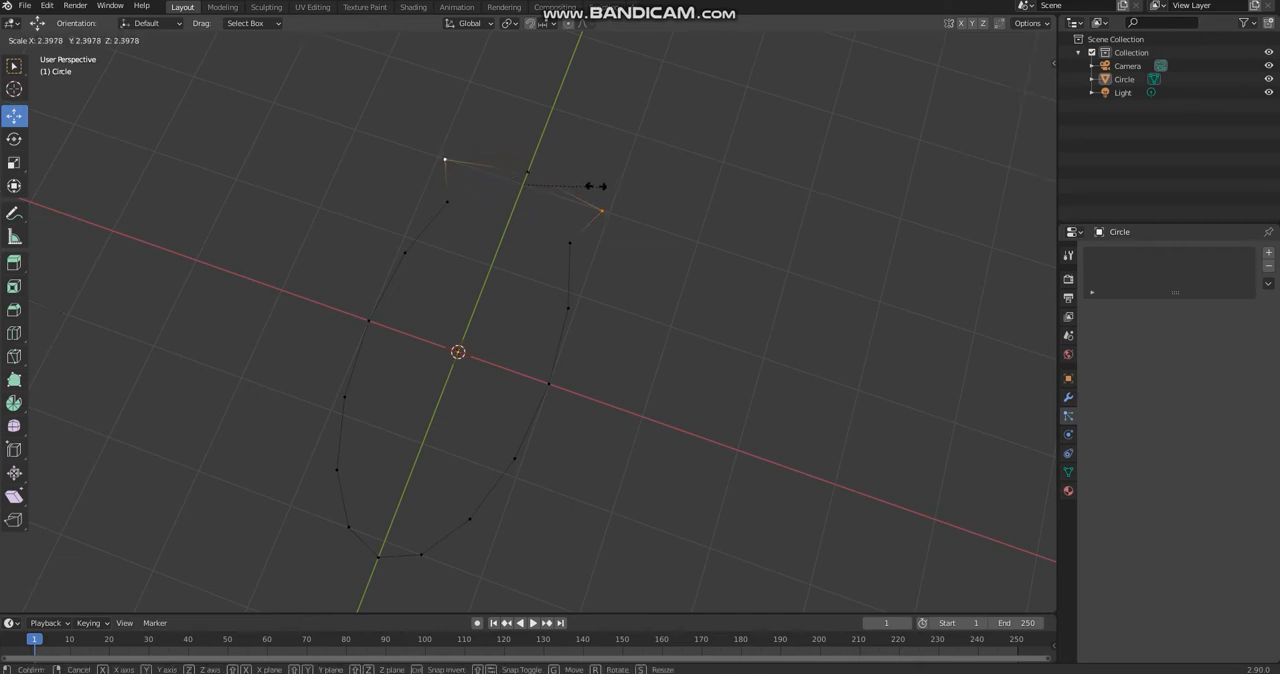
{"action": "left_click", "coordinate": [561, 177]}
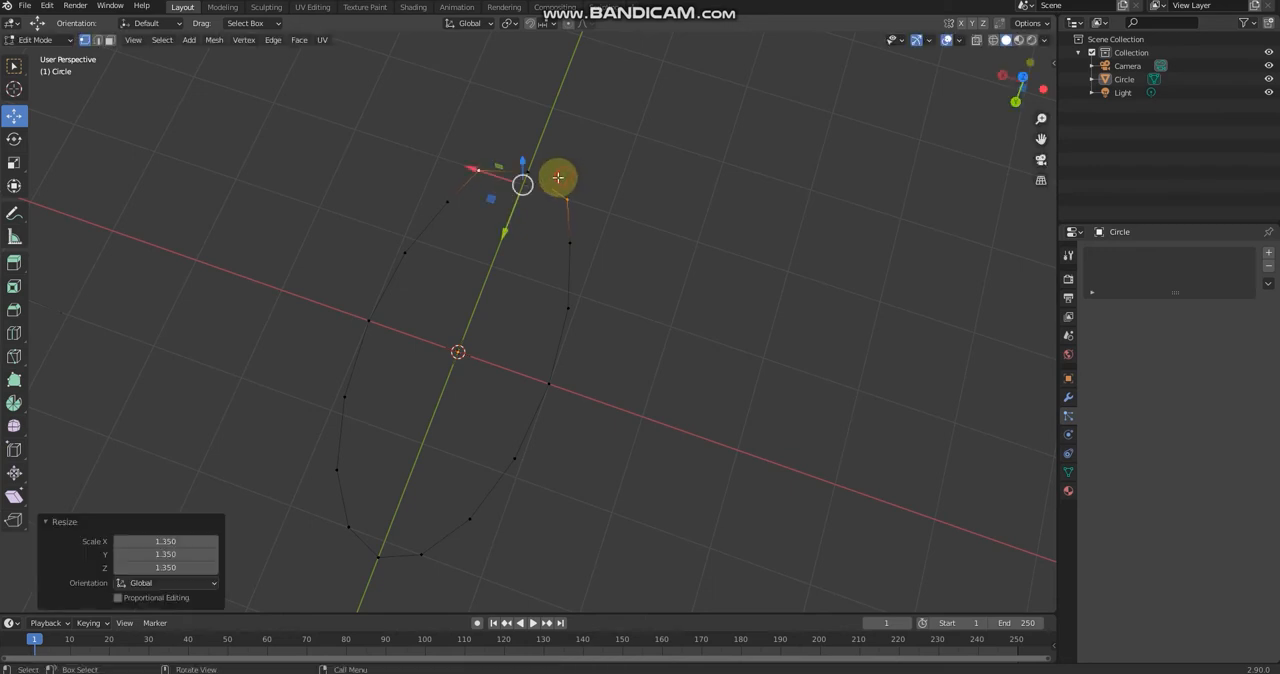
Step: Move the tip vertex of the widened end about 0.15 m inward along Y to flatten the stern
{"action": "left_click", "coordinate": [529, 174]}
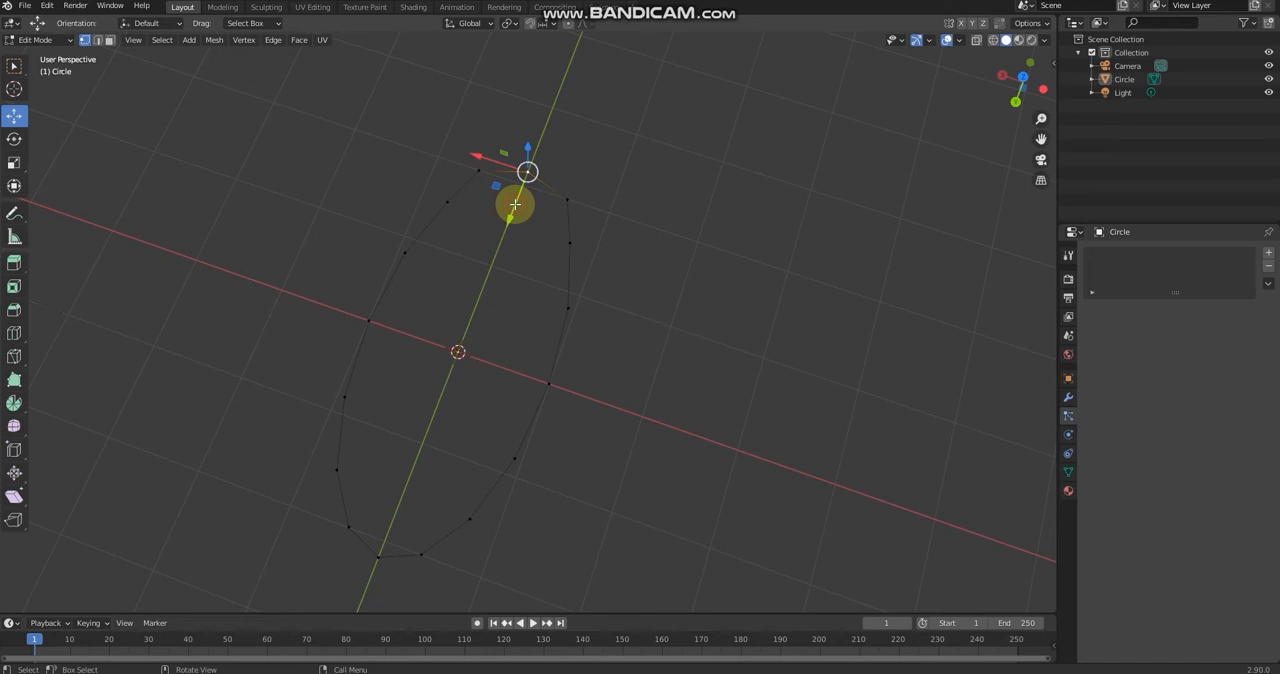
{"action": "left_click_drag", "start_coordinate": [515, 204], "coordinate": [514, 208]}
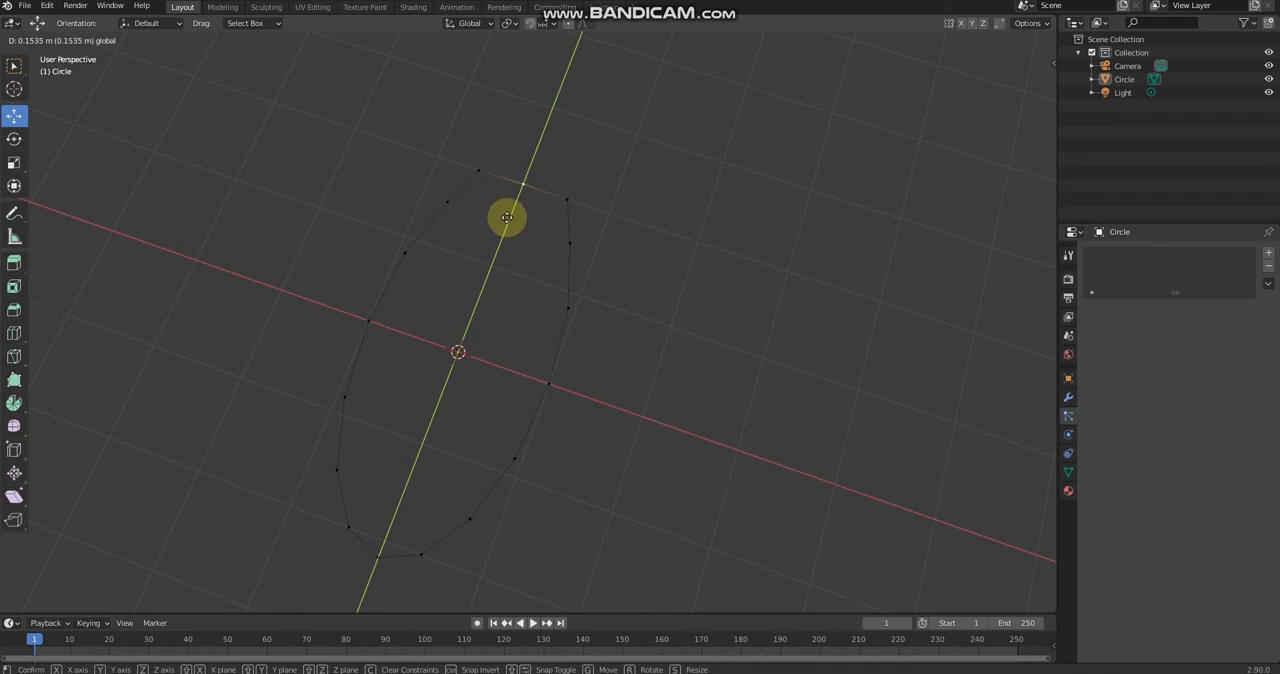
{"action": "left_click_drag", "start_coordinate": [507, 218], "coordinate": [507, 220]}
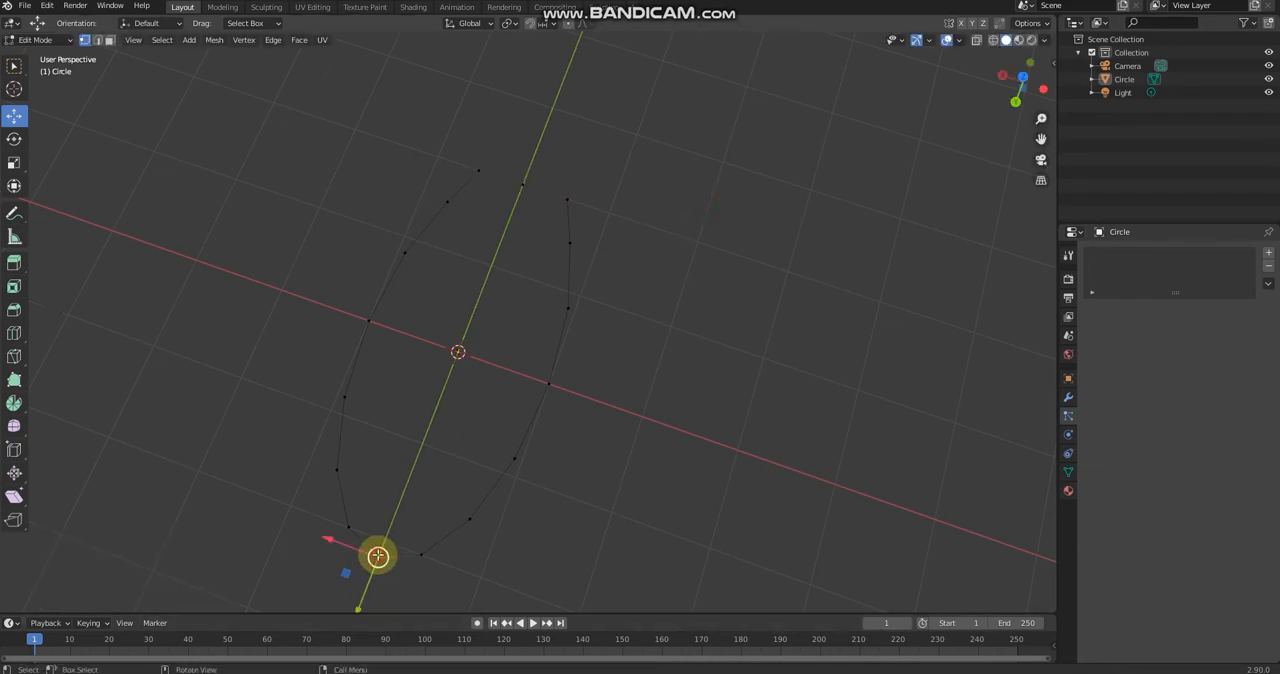
Step: Move the three vertices at the opposite end about 0.275 m outward along Y and pull the tip vertex out farther to form the bow
{"action": "left_click", "coordinate": [349, 526], "text": "shift"}
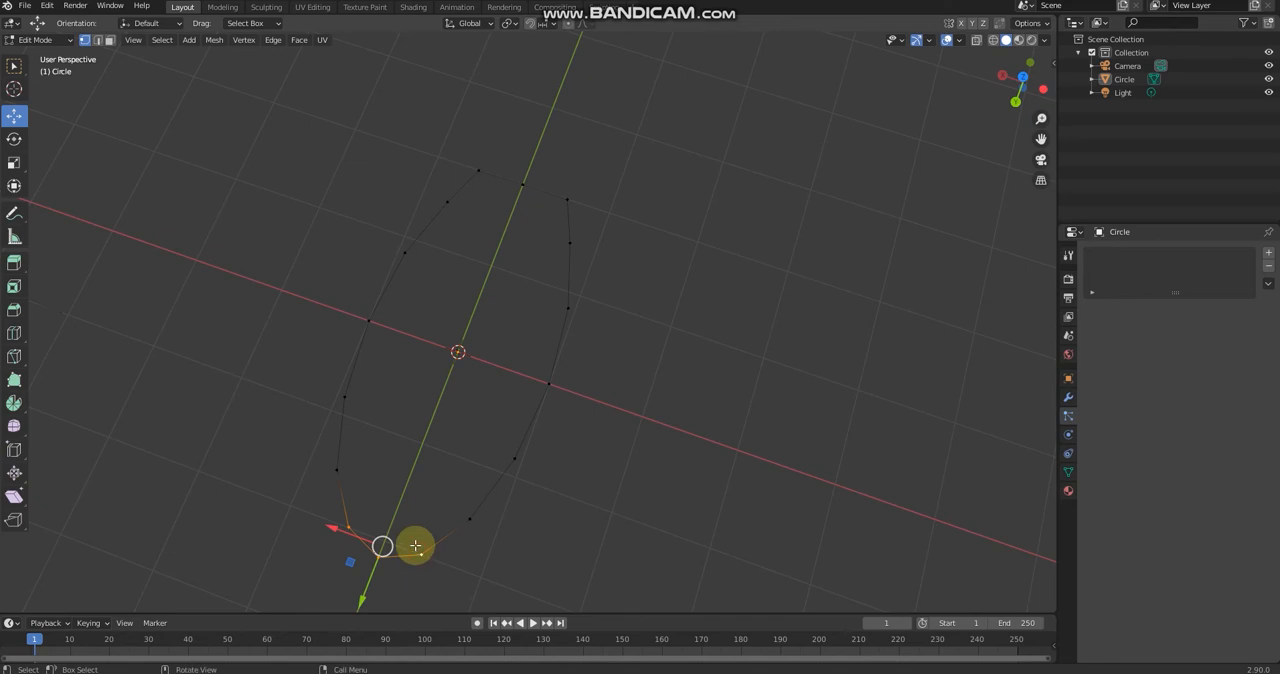
{"action": "left_click_drag", "start_coordinate": [415, 545], "coordinate": [397, 123]}
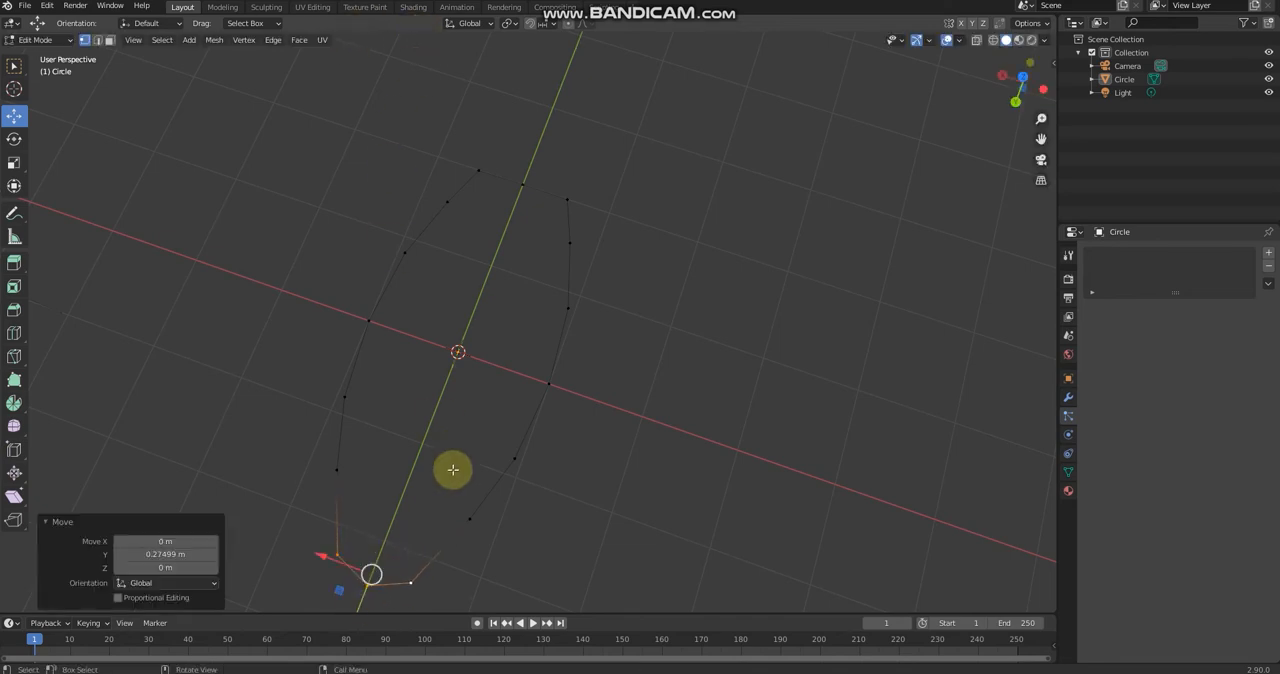
{"action": "key", "text": "s"}
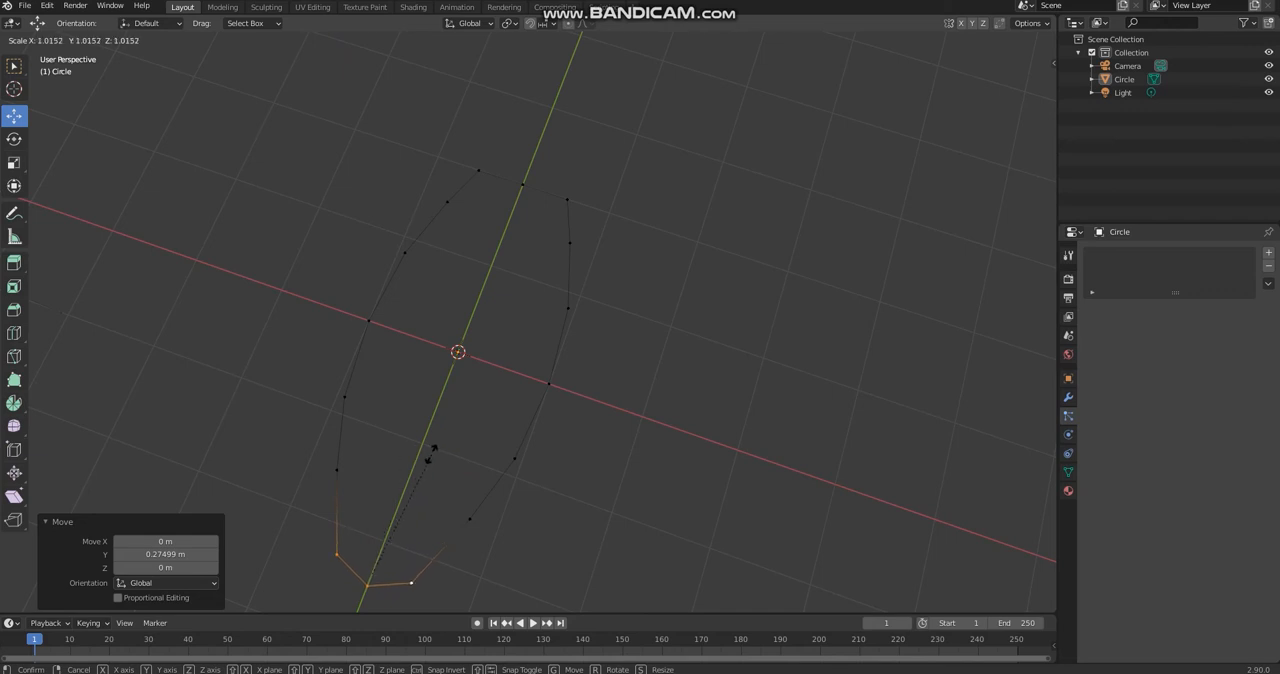
{"action": "left_click", "coordinate": [429, 456]}
{"action": "left_click", "coordinate": [365, 587]}
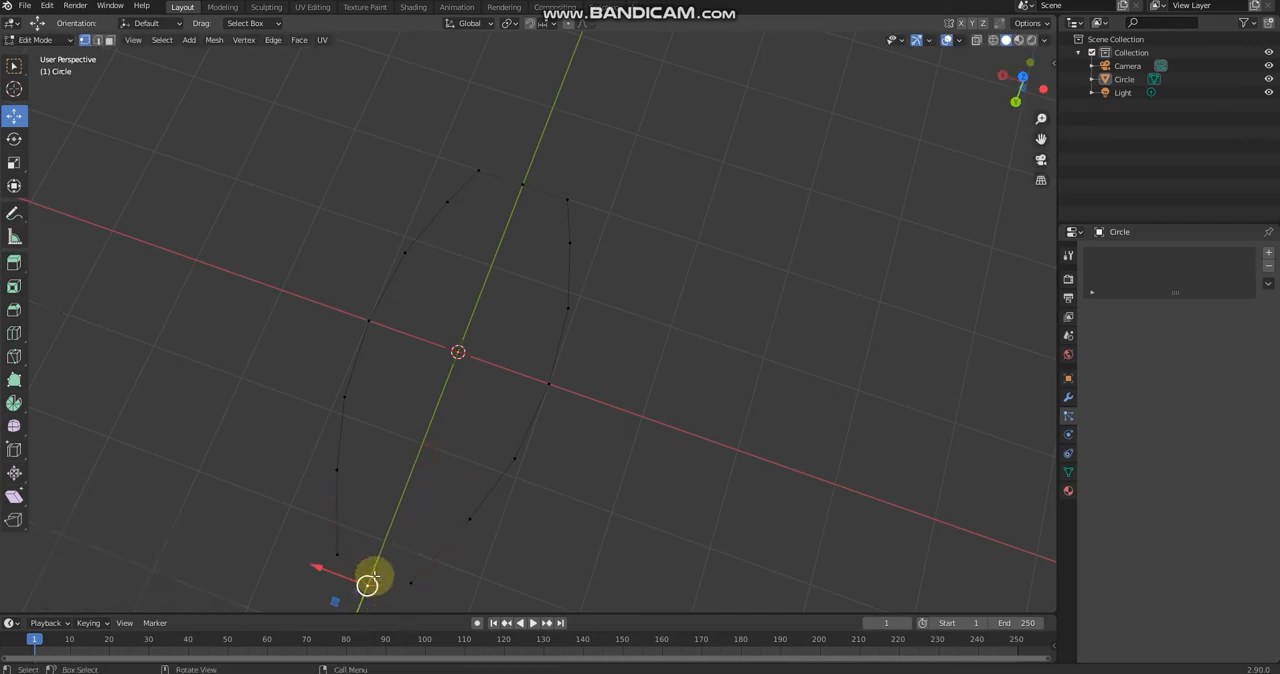
{"action": "left_click_drag", "start_coordinate": [373, 576], "coordinate": [364, 596]}
{"action": "left_click", "coordinate": [711, 349]}
Step: Select all vertices of the boat outline and fill it with a face
{"action": "middle_click_drag", "start_coordinate": [711, 349], "coordinate": [583, 280]}
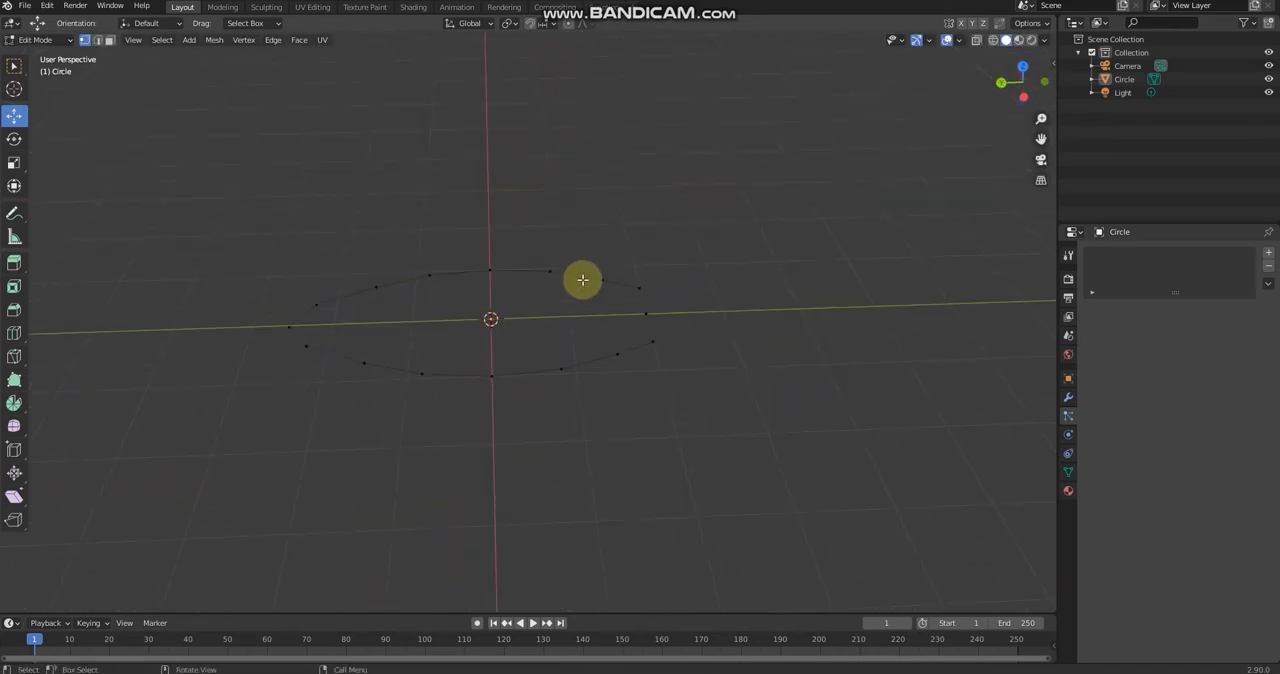
{"action": "key", "text": "a"}
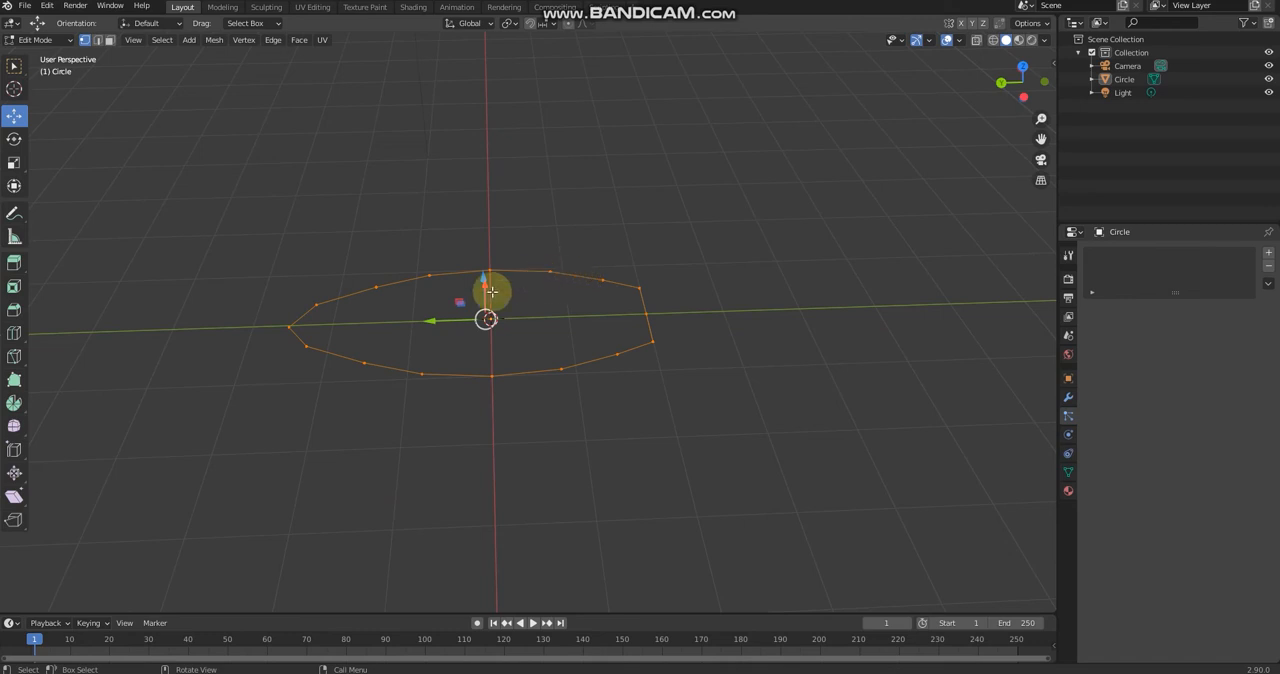
{"action": "key", "text": "f"}
{"action": "middle_click_drag", "start_coordinate": [491, 289], "coordinate": [505, 205]}
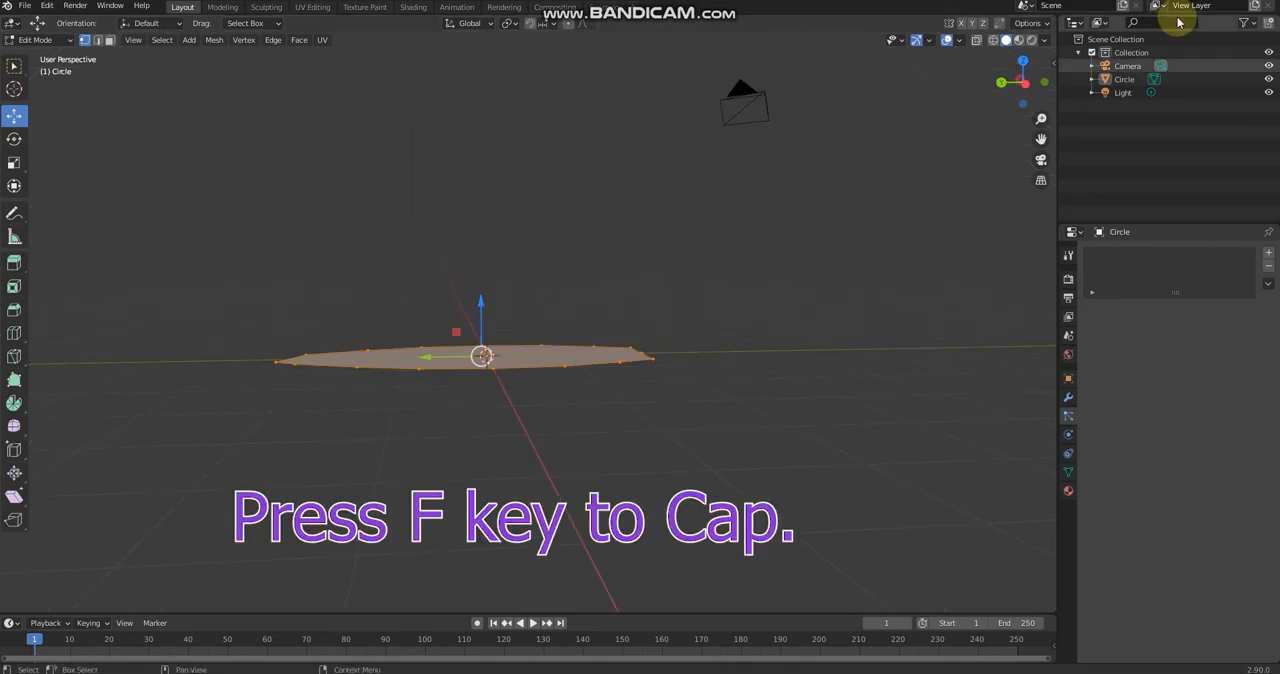
Step: In the left side view, extrude the filled outline upward by about 0.465 m
{"action": "left_click", "coordinate": [1023, 79]}
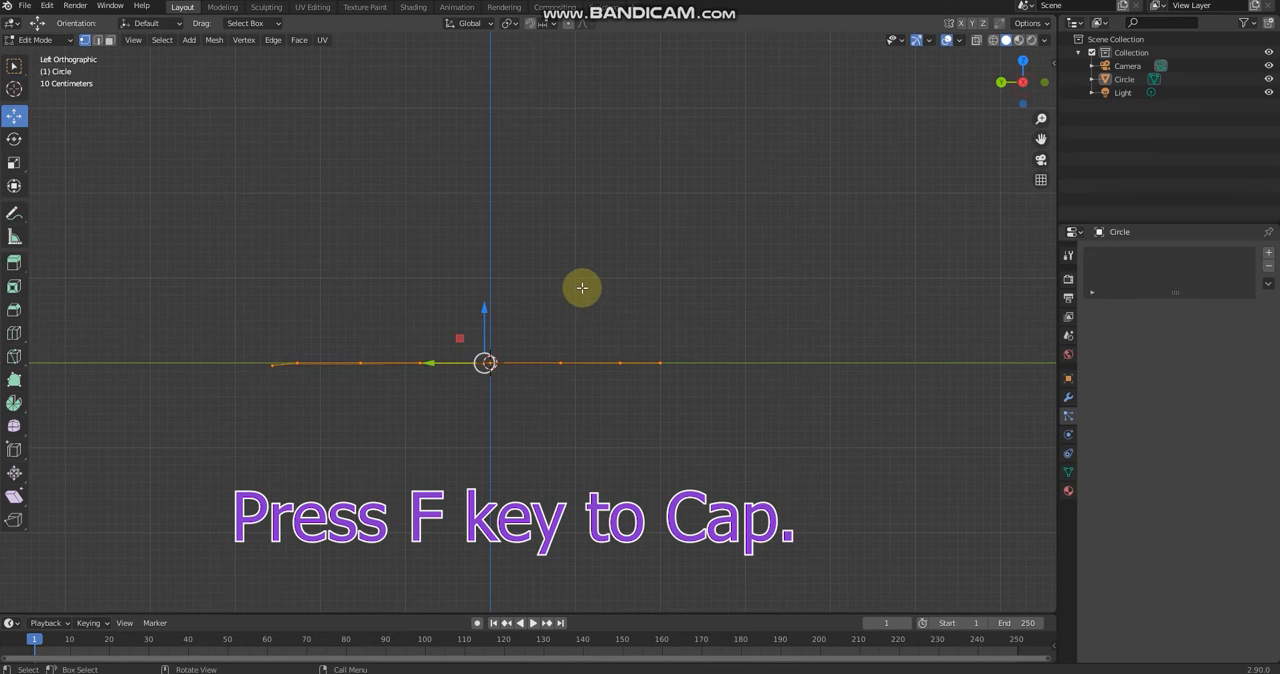
{"action": "key", "text": "e"}
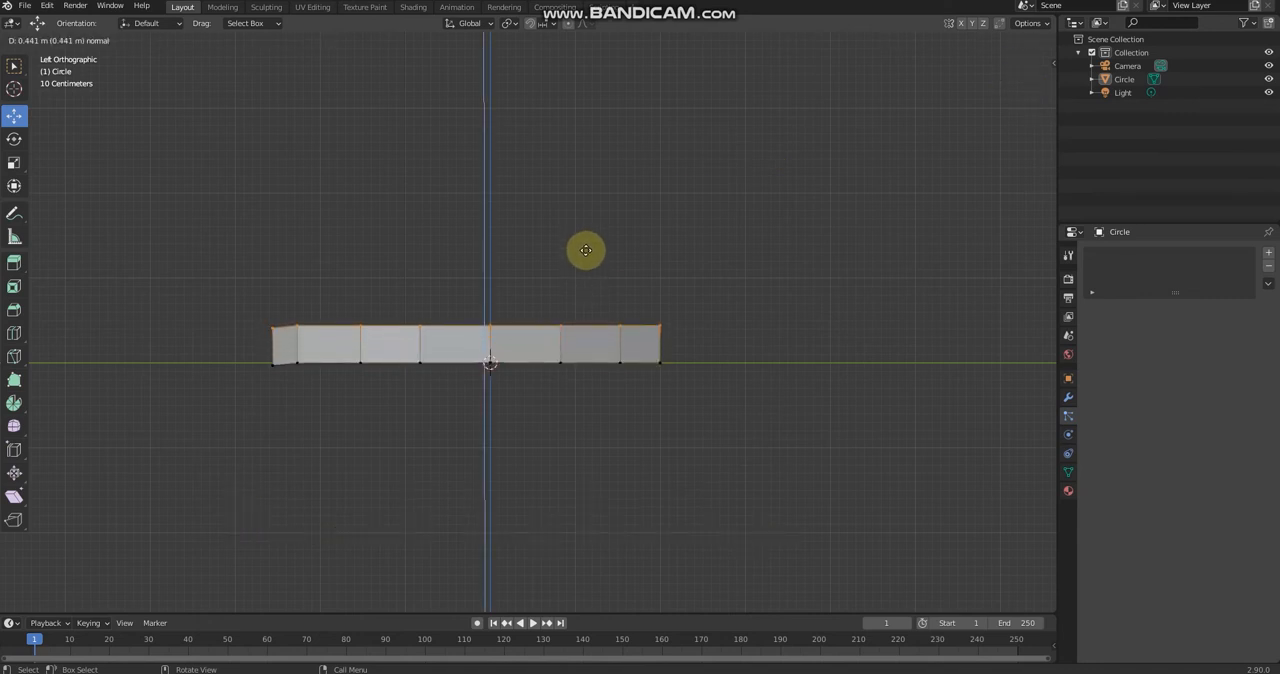
{"action": "left_click", "coordinate": [586, 250]}
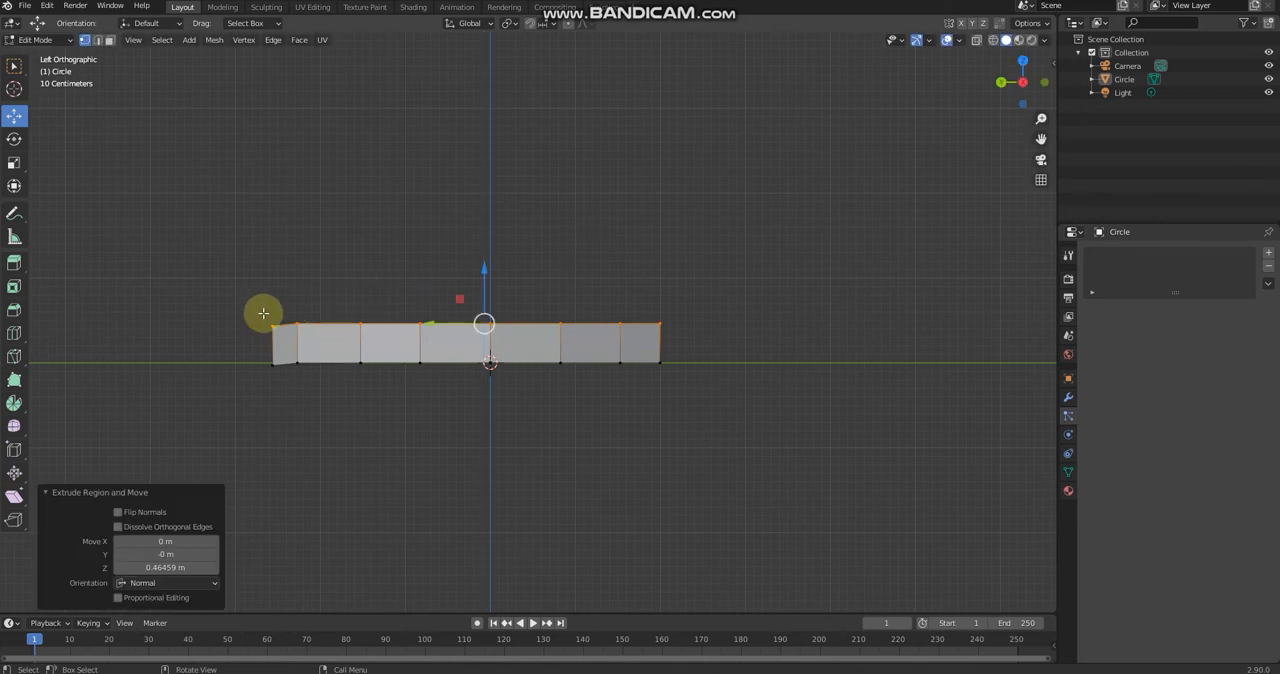
Step: Scale the hull's bottom face by about 0.738 and shift it about 0.43 m toward the stern along Y
{"action": "left_click_drag", "start_coordinate": [245, 352], "coordinate": [840, 405]}
{"action": "middle_click_drag", "start_coordinate": [777, 374], "coordinate": [471, 374]}
{"action": "key", "text": "3"}
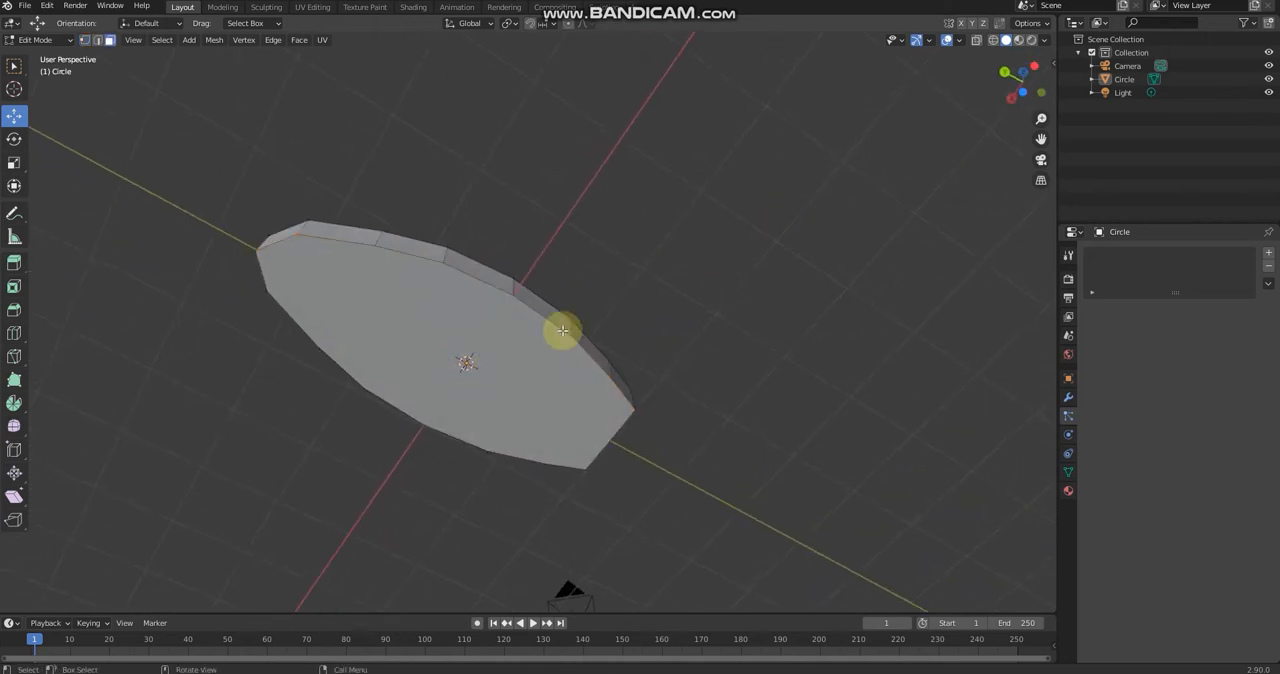
{"action": "left_click", "coordinate": [408, 342]}
{"action": "middle_click_drag", "start_coordinate": [449, 306], "coordinate": [510, 254]}
{"action": "key", "text": "e"}
{"action": "key", "text": "s"}
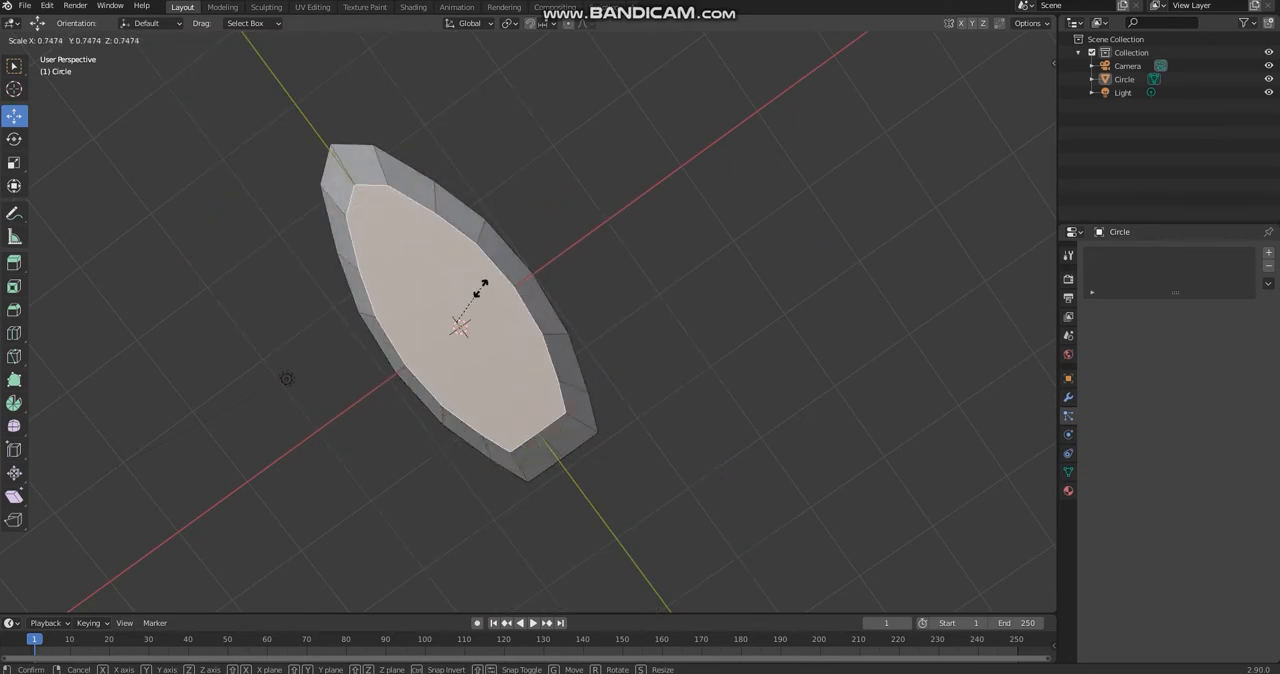
{"action": "left_click", "coordinate": [481, 288]}
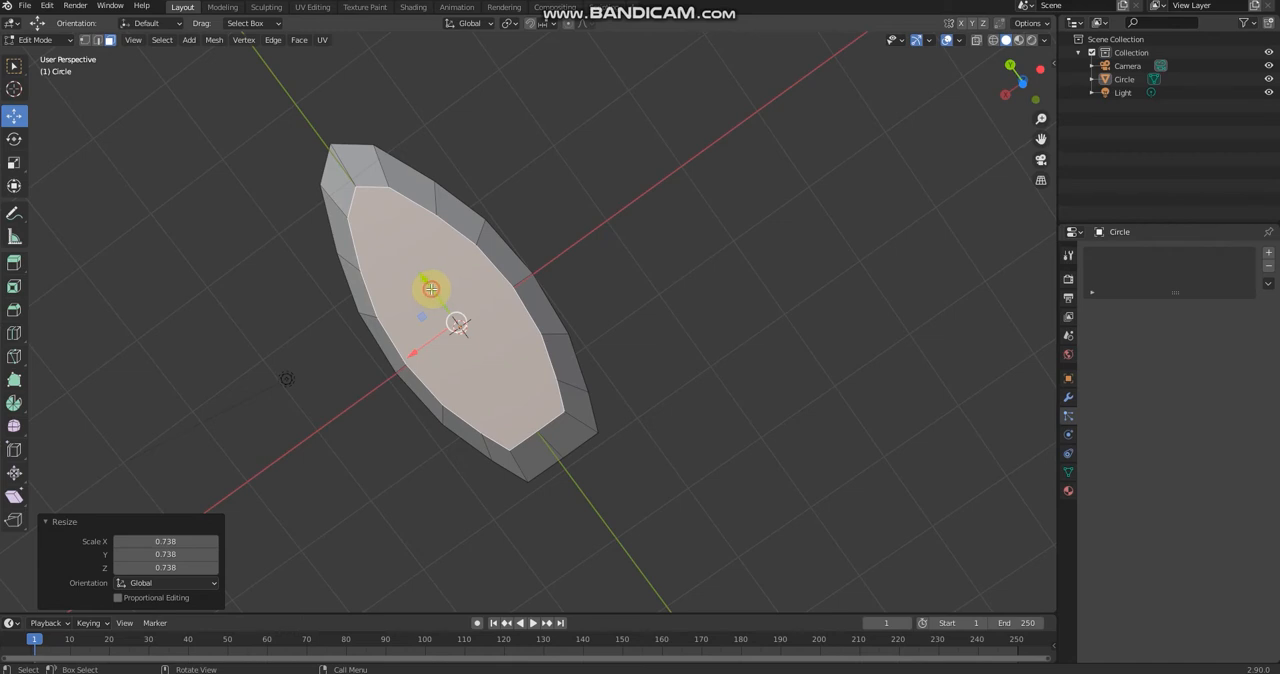
{"action": "key", "text": "e"}
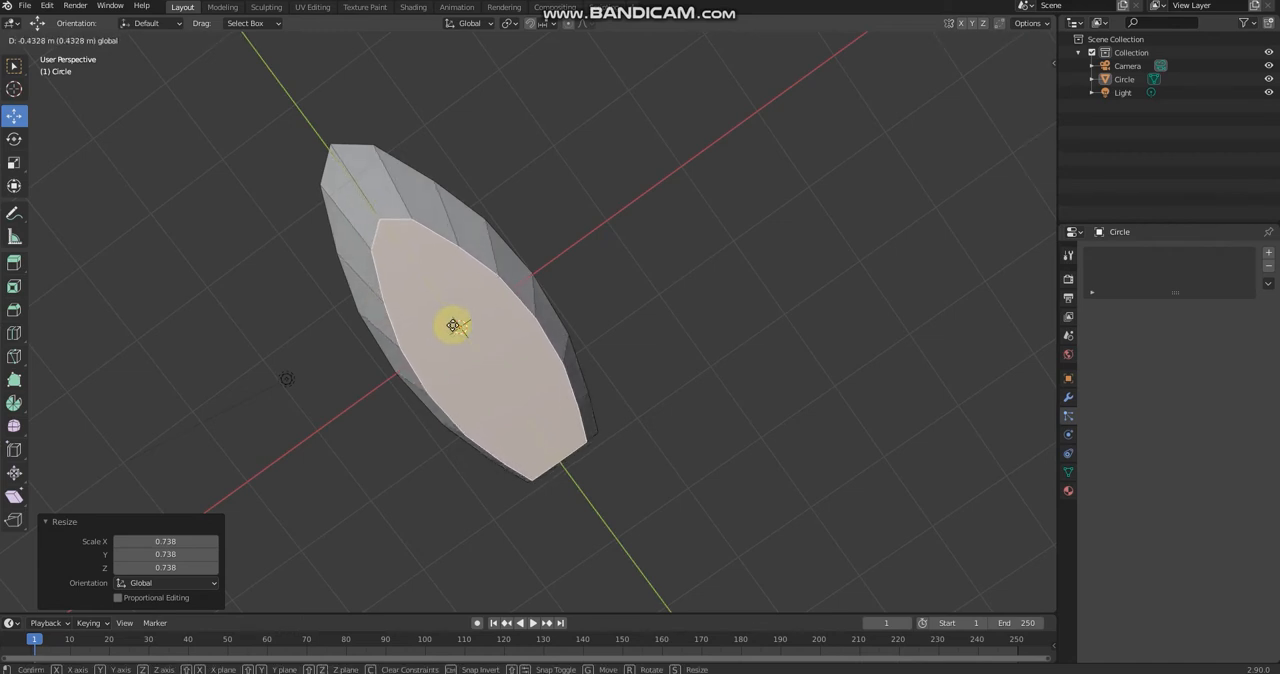
{"action": "left_click", "coordinate": [453, 325]}
Step: In the left side view, move the lower bow vertices forward along Y to steepen the slope of the bow
{"action": "middle_click_drag", "start_coordinate": [737, 337], "coordinate": [314, 374]}
{"action": "left_click", "coordinate": [305, 369]}
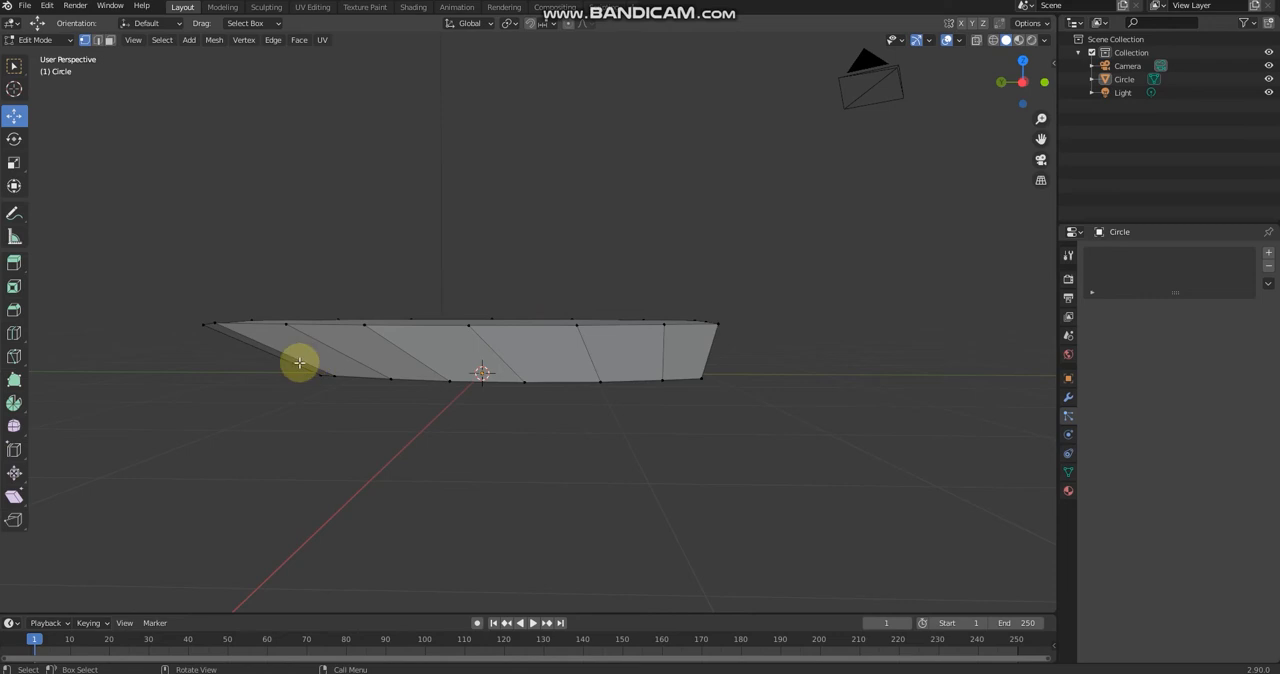
{"action": "left_click", "coordinate": [1022, 83]}
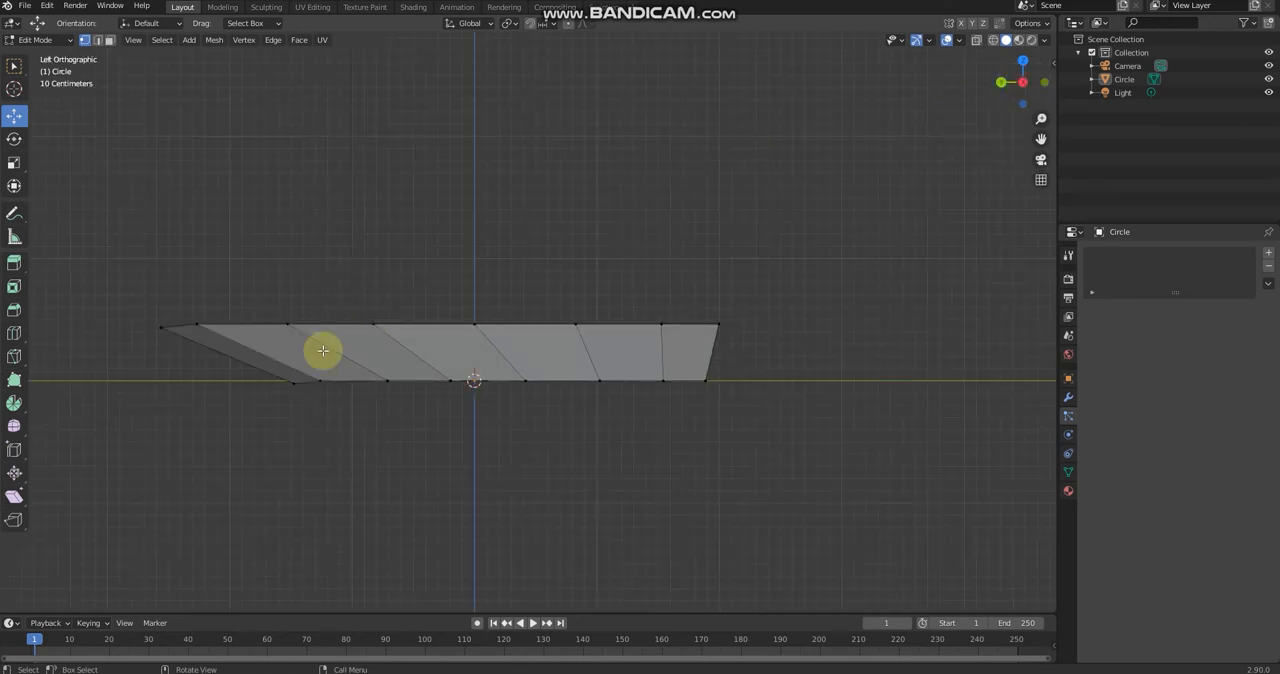
{"action": "left_click_drag", "start_coordinate": [231, 375], "coordinate": [414, 414]}
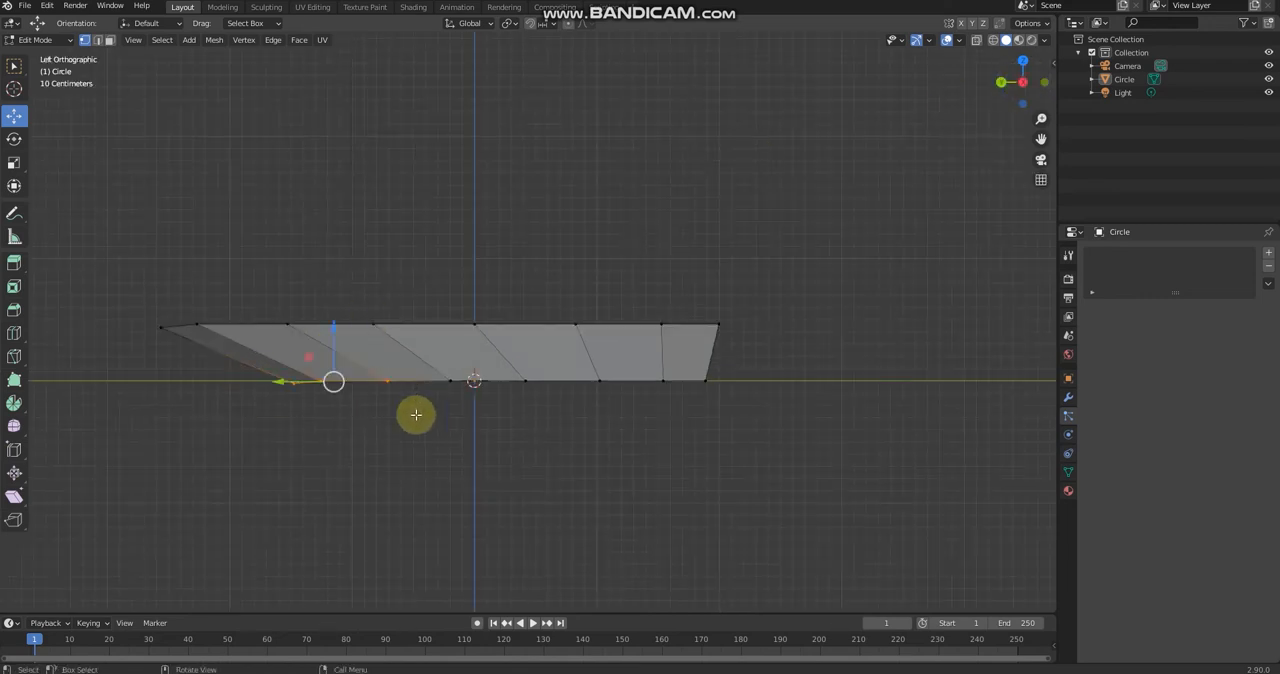
{"action": "middle_click_drag", "start_coordinate": [414, 414], "coordinate": [420, 406]}
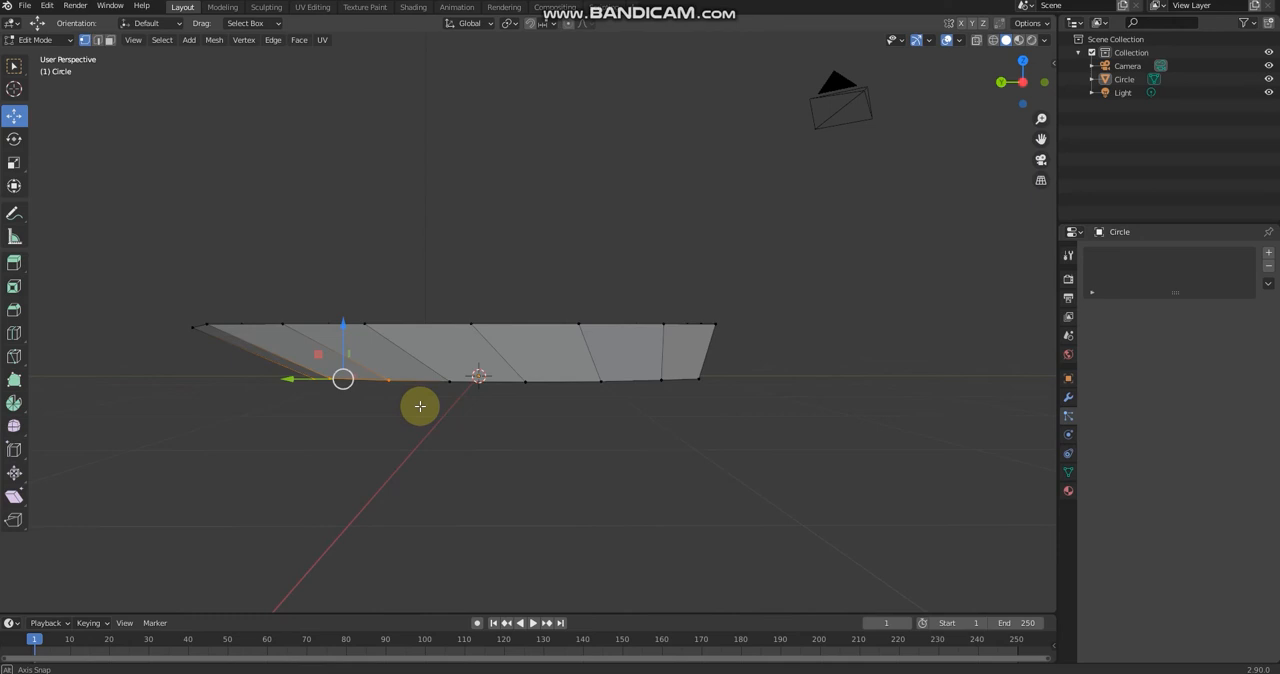
{"action": "left_click", "coordinate": [1014, 82]}
{"action": "left_click_drag", "start_coordinate": [649, 376], "coordinate": [870, 425]}
{"action": "left_click", "coordinate": [1021, 84]}
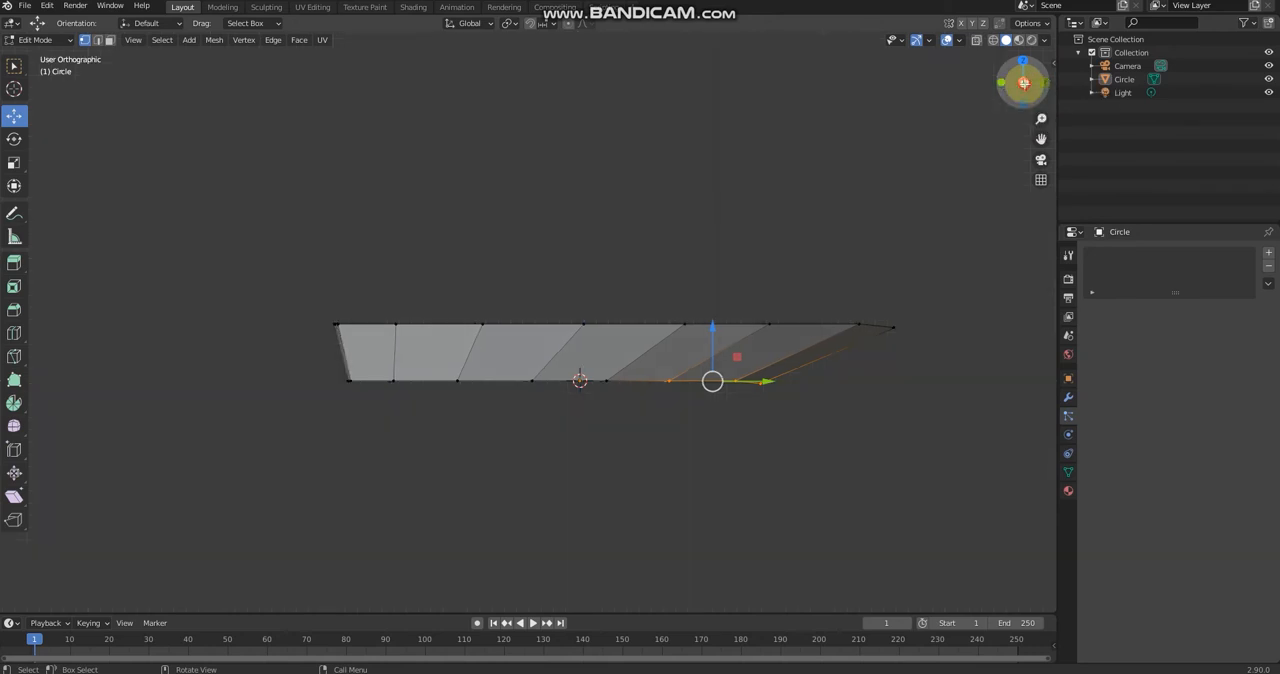
{"action": "left_click_drag", "start_coordinate": [291, 379], "coordinate": [245, 383]}
{"action": "left_click", "coordinate": [731, 461]}
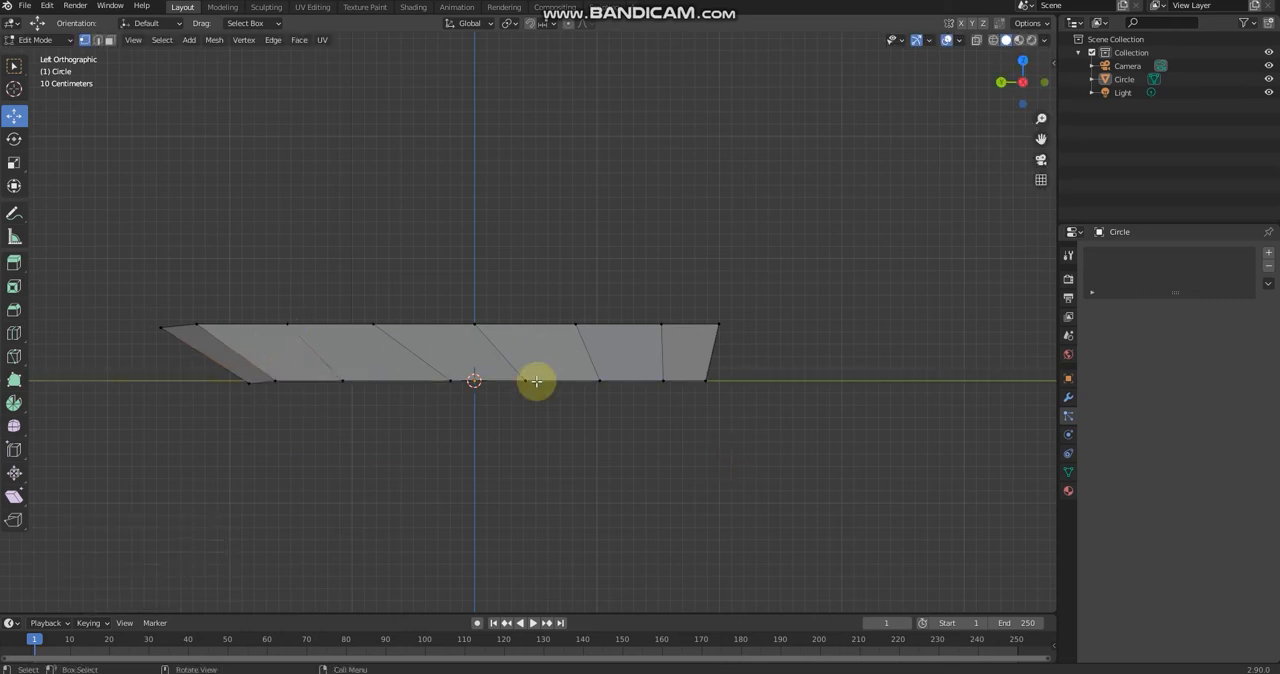
{"action": "middle_click_drag", "start_coordinate": [820, 243], "coordinate": [759, 376]}
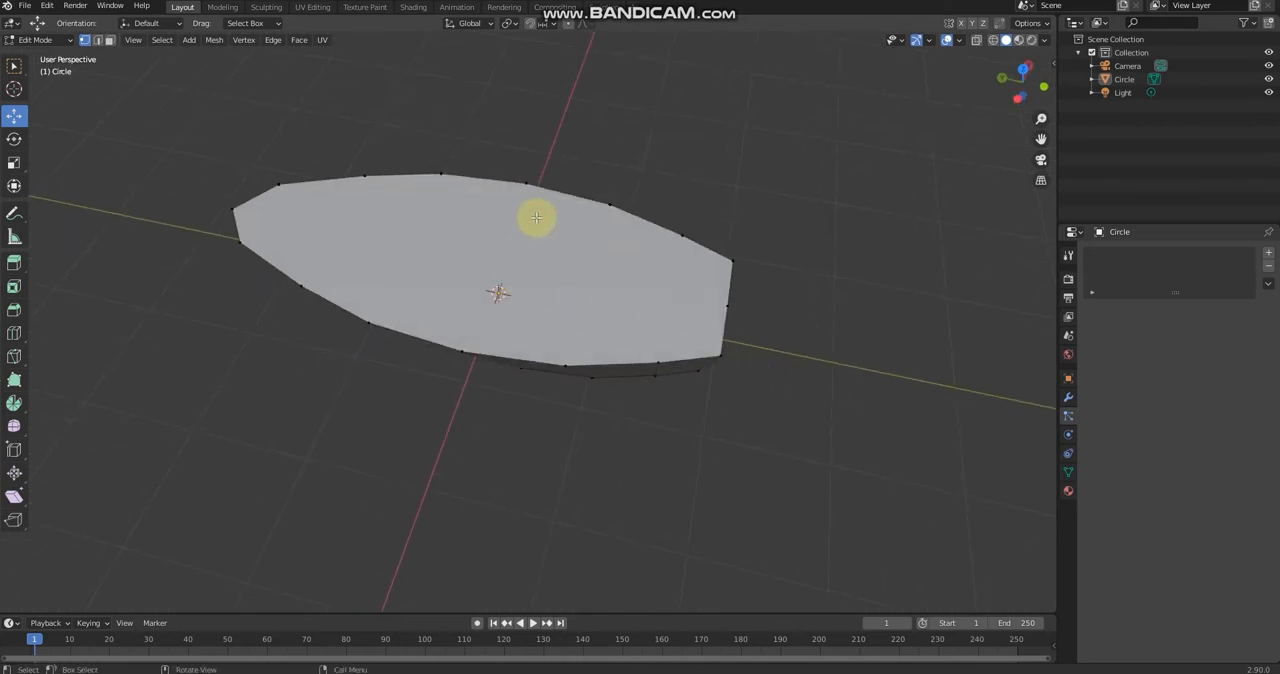
Step: Scale the hull's bottom face by about 0.757 and shift it about 0.306 m toward the stern along Y
{"action": "middle_click_drag", "start_coordinate": [597, 283], "coordinate": [632, 174]}
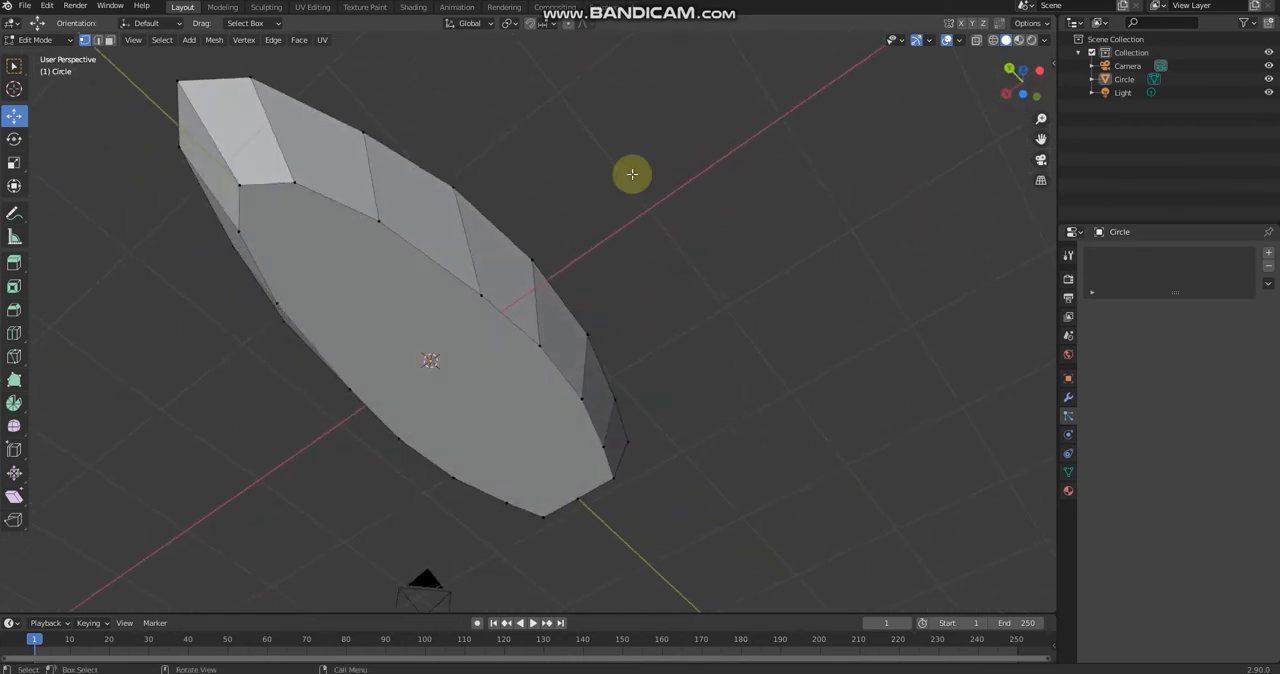
{"action": "left_click", "coordinate": [420, 304]}
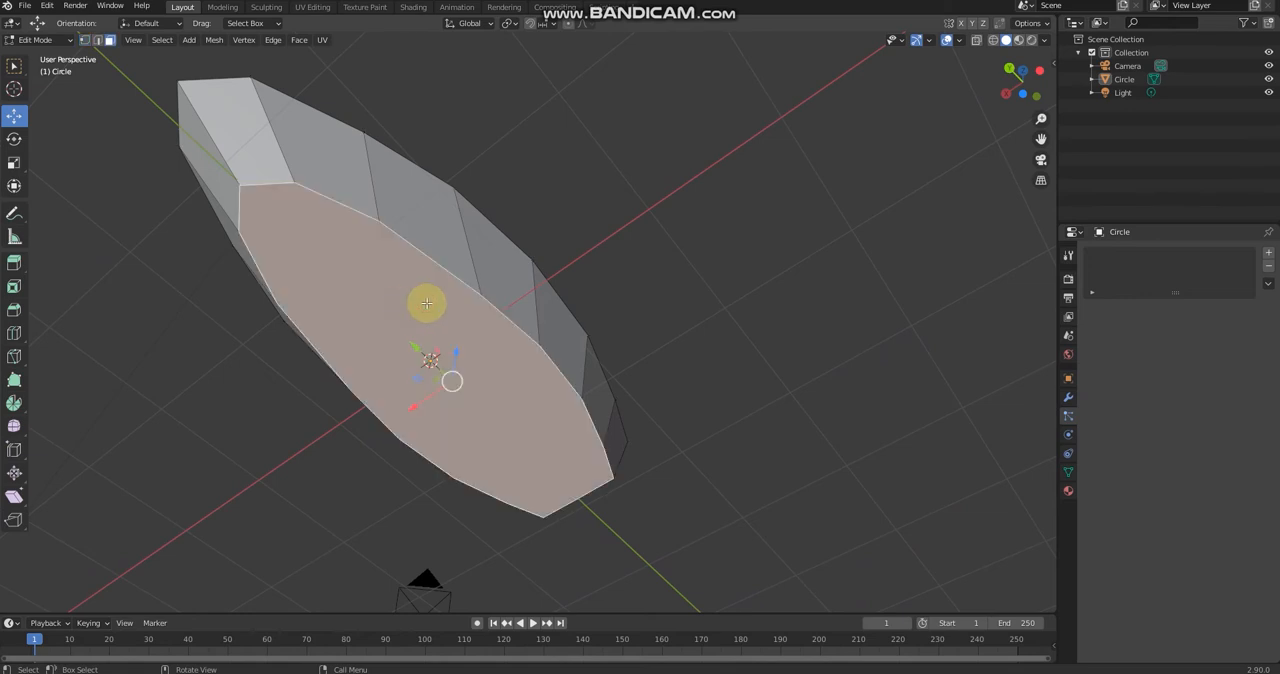
{"action": "key", "text": "s"}
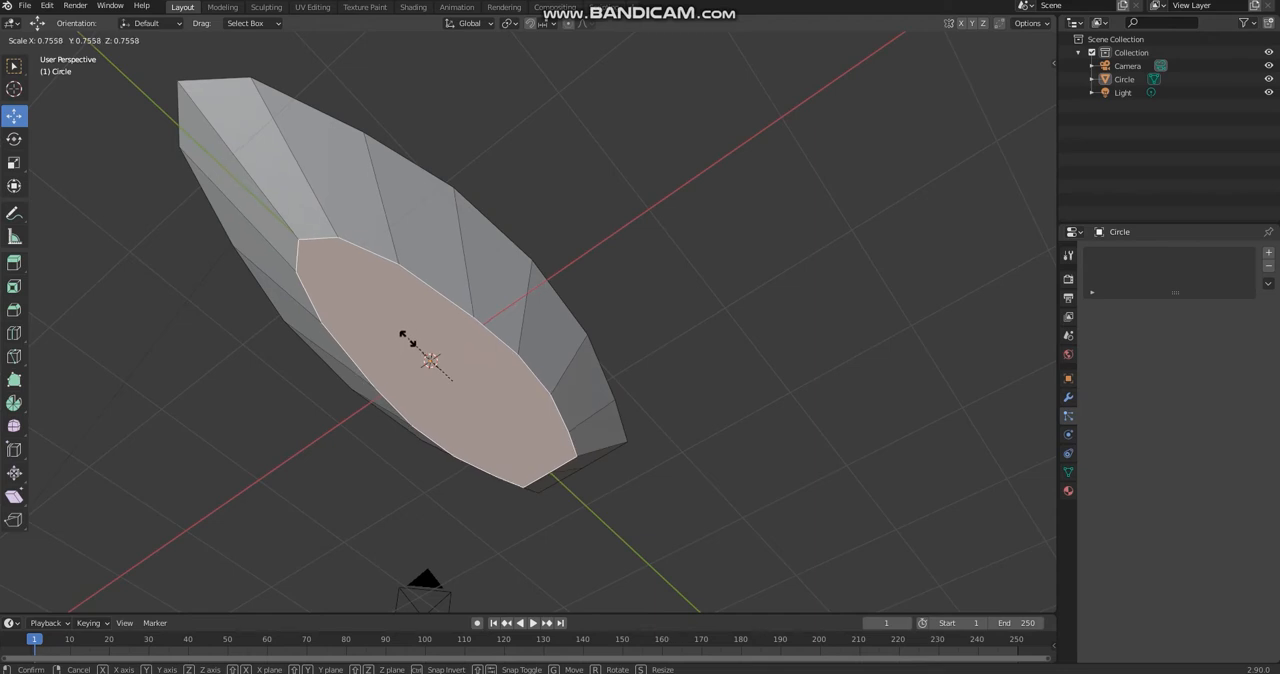
{"action": "left_click", "coordinate": [405, 333]}
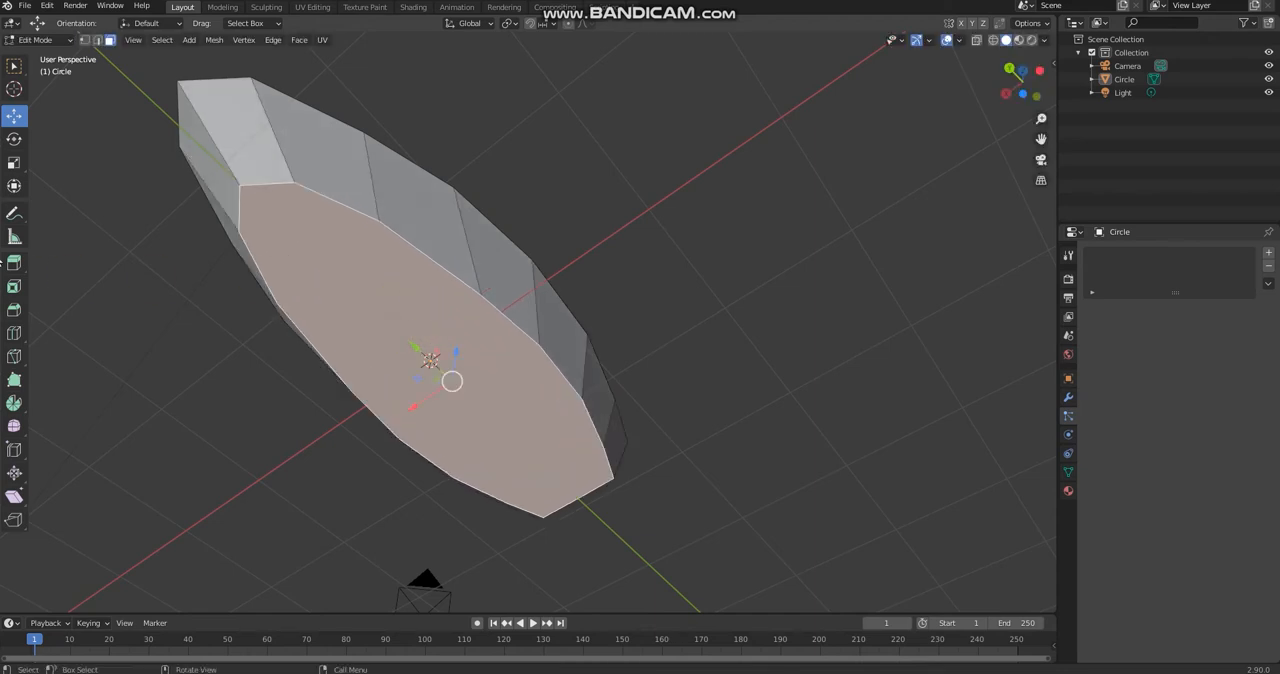
{"action": "left_click", "coordinate": [13, 166]}
{"action": "mouse_move", "coordinate": [429, 403]}
{"action": "left_mouse_down"}
{"action": "mouse_move", "coordinate": [443, 400]}
{"action": "mouse_move", "coordinate": [432, 400]}
{"action": "left_mouse_up"}
{"action": "middle_click_drag", "start_coordinate": [432, 399], "coordinate": [478, 376]}
{"action": "left_click", "coordinate": [13, 116]}
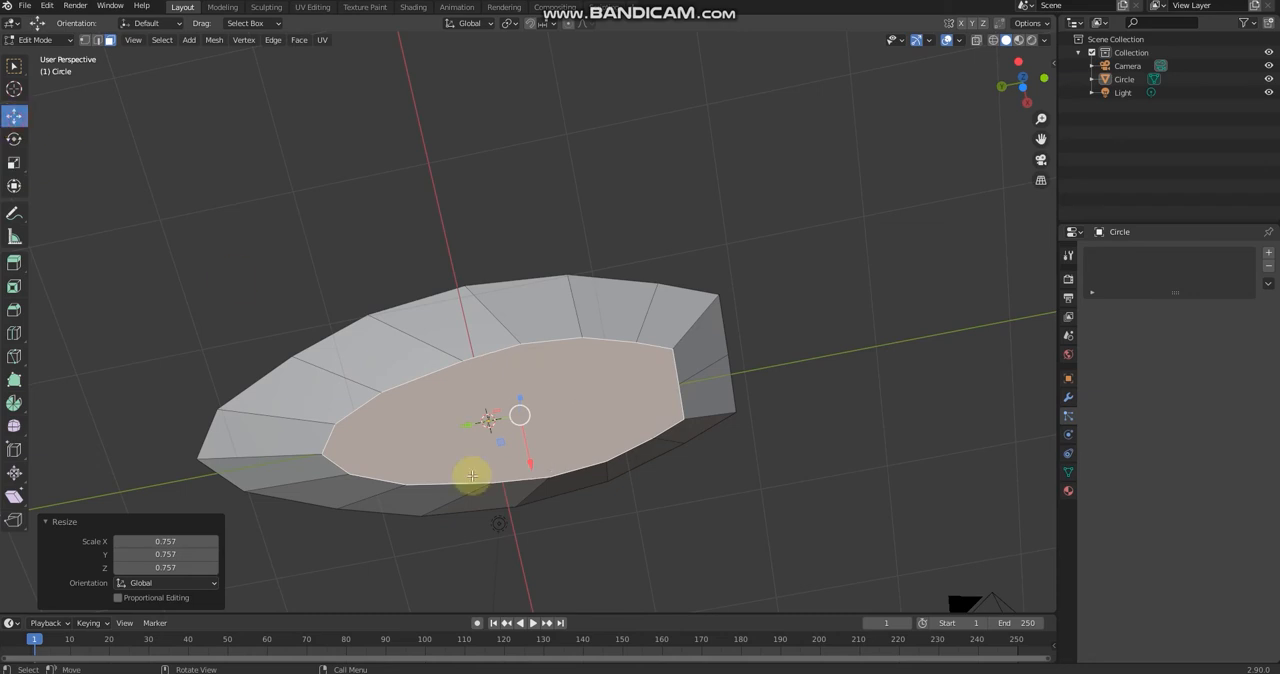
{"action": "left_click_drag", "start_coordinate": [471, 423], "coordinate": [512, 419]}
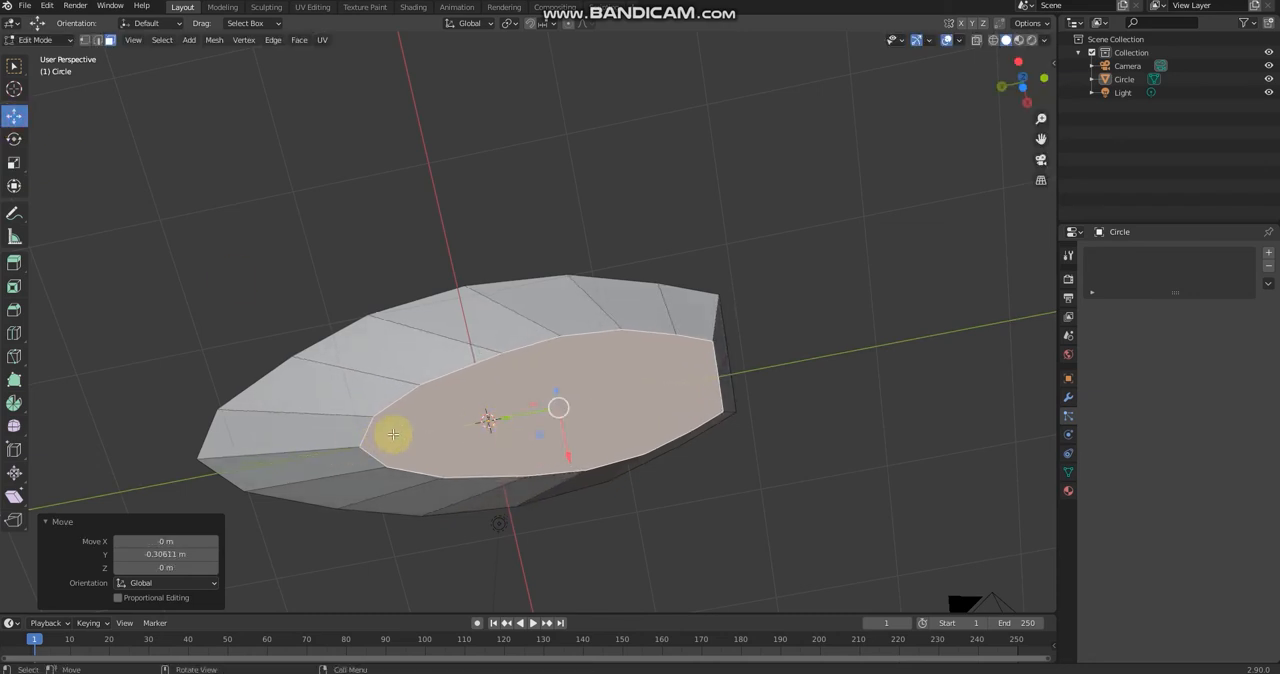
Step: Move the lower bow vertices about 0.71 m forward along Y to steepen the bow
{"action": "middle_click_drag", "start_coordinate": [687, 407], "coordinate": [851, 560]}
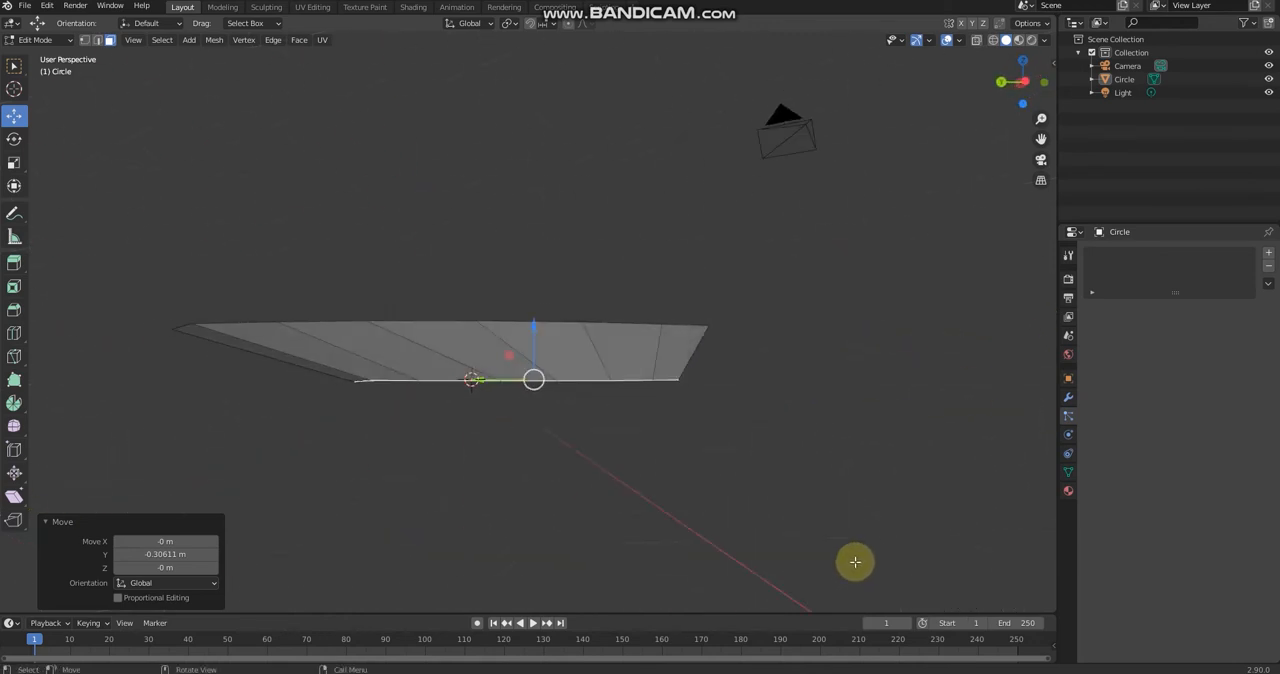
{"action": "left_click", "coordinate": [1022, 82]}
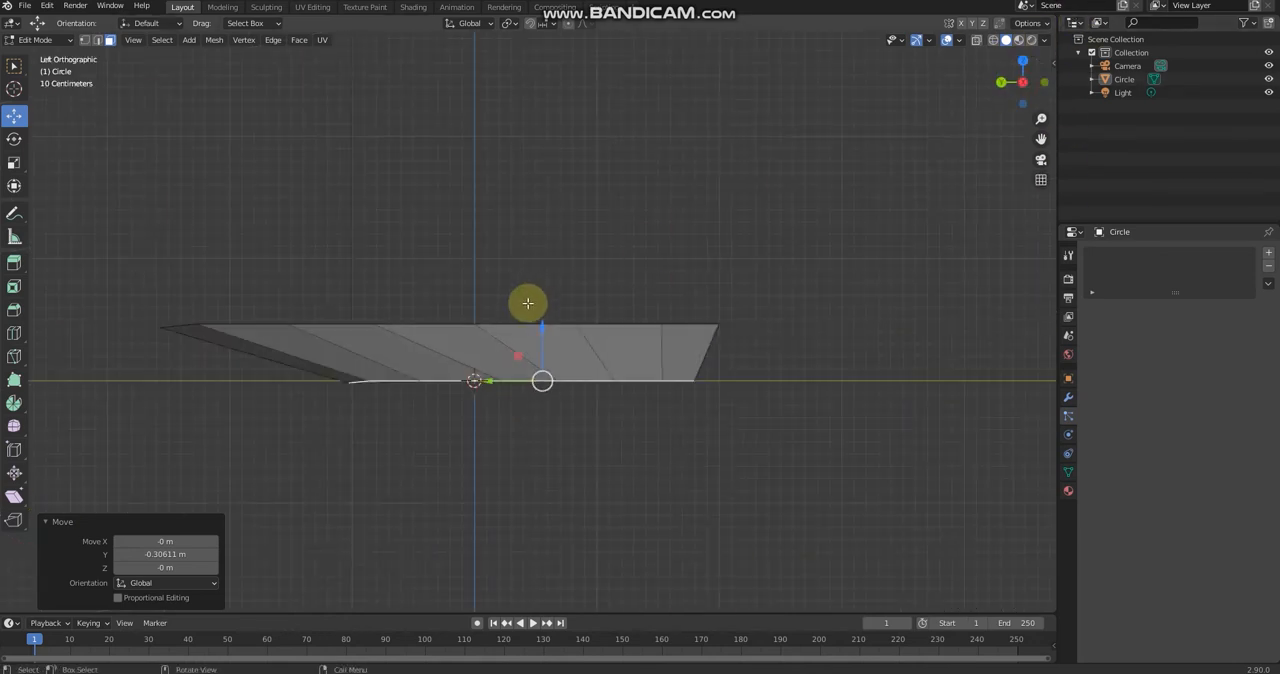
{"action": "key", "text": "1"}
{"action": "left_click_drag", "start_coordinate": [282, 380], "coordinate": [474, 383]}
{"action": "middle_click_drag", "start_coordinate": [474, 383], "coordinate": [621, 394]}
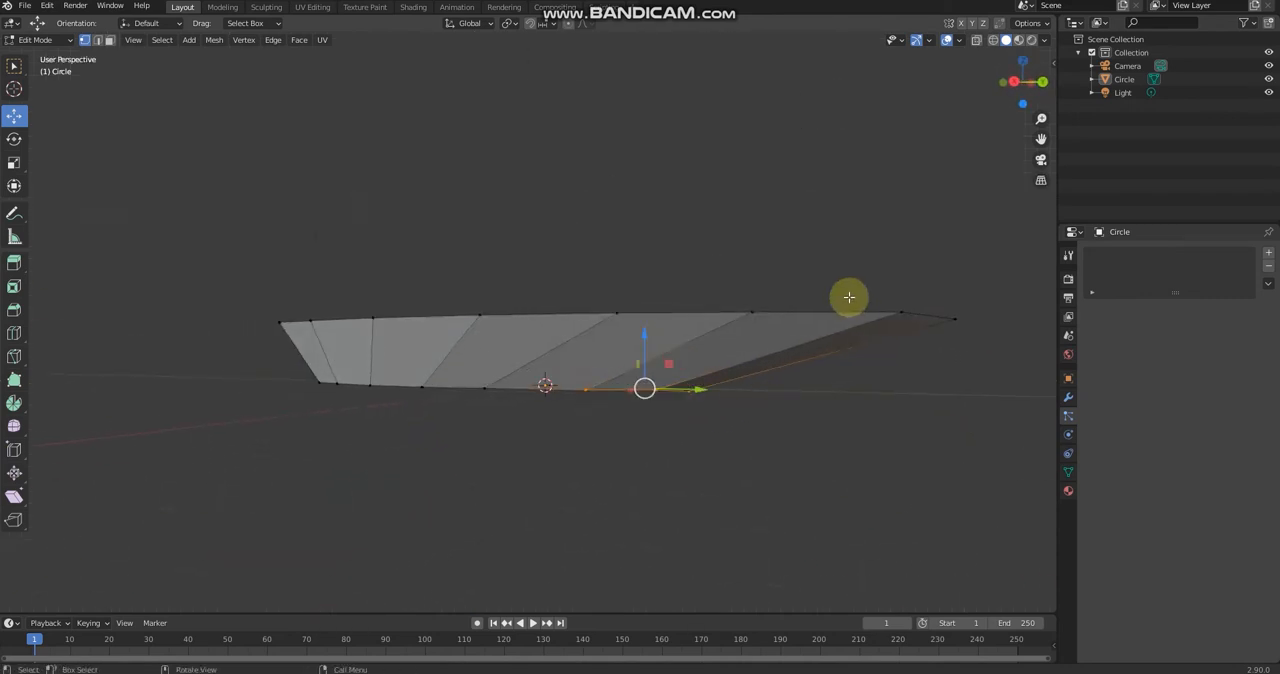
{"action": "middle_click_drag", "start_coordinate": [849, 297], "coordinate": [391, 377]}
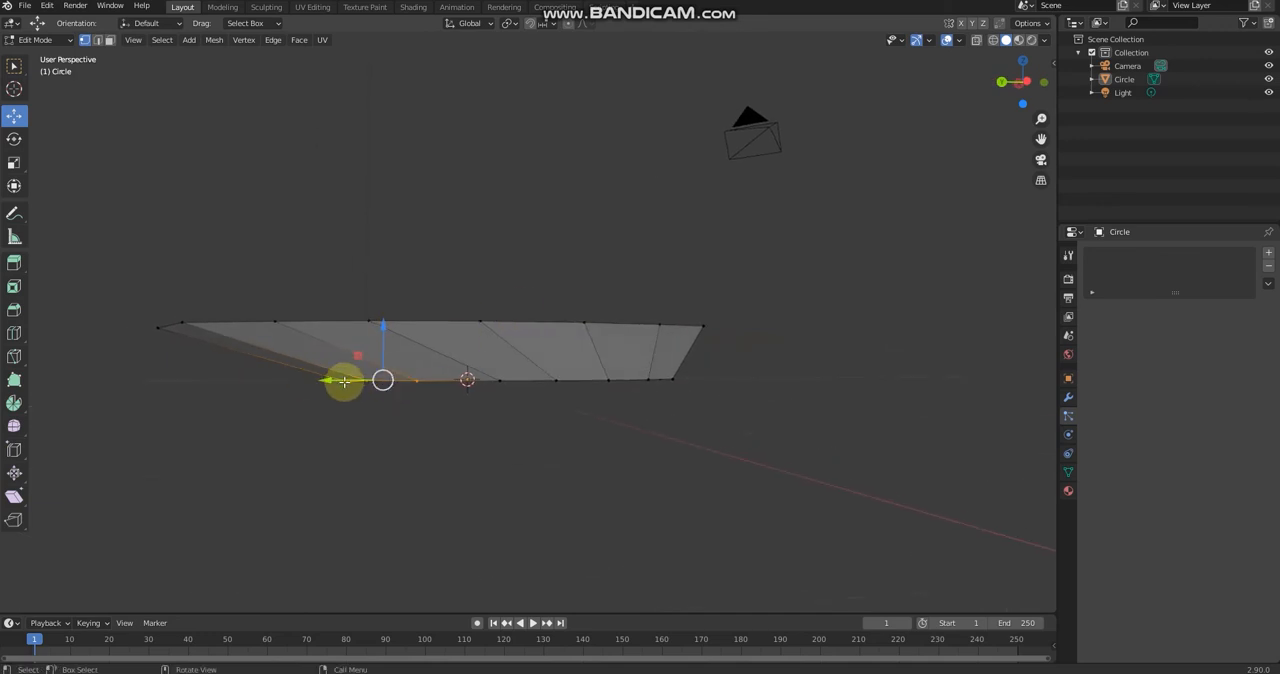
{"action": "left_click_drag", "start_coordinate": [343, 380], "coordinate": [256, 381]}
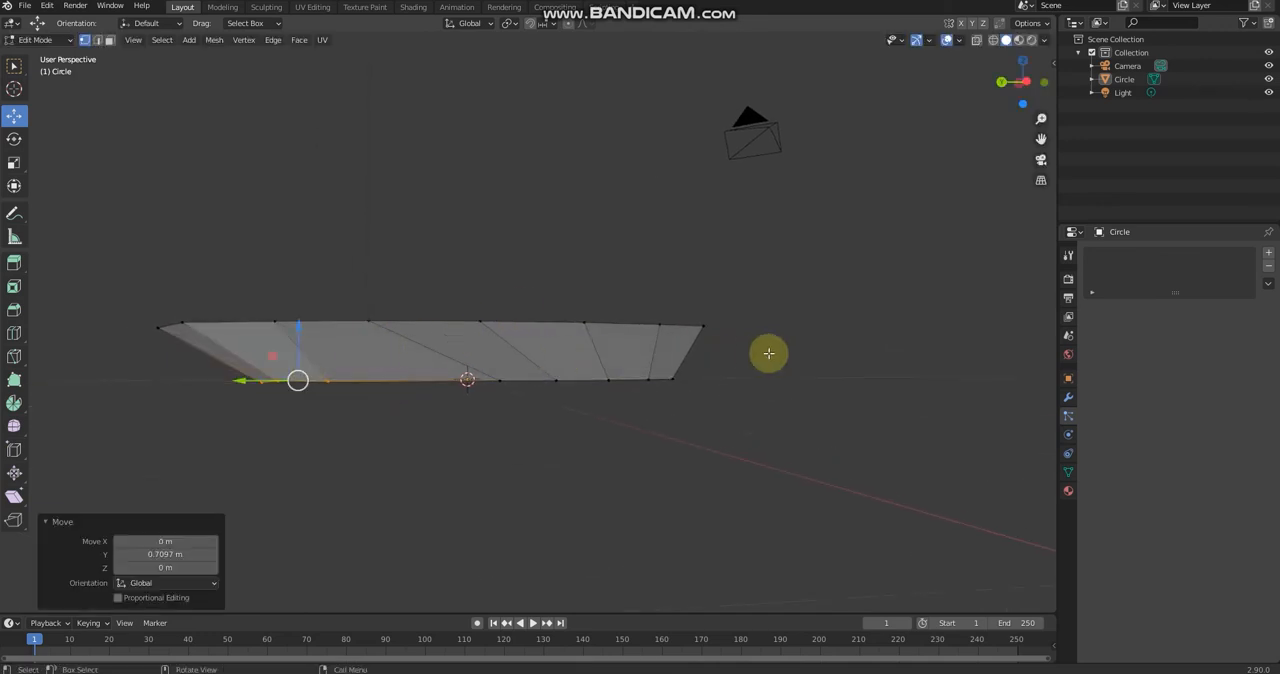
{"action": "left_click", "coordinate": [814, 348]}
Step: Inset the hull's top face by about 0.143 m and extrude the inner face about 0.263 m downward
{"action": "middle_click_drag", "start_coordinate": [801, 396], "coordinate": [788, 433]}
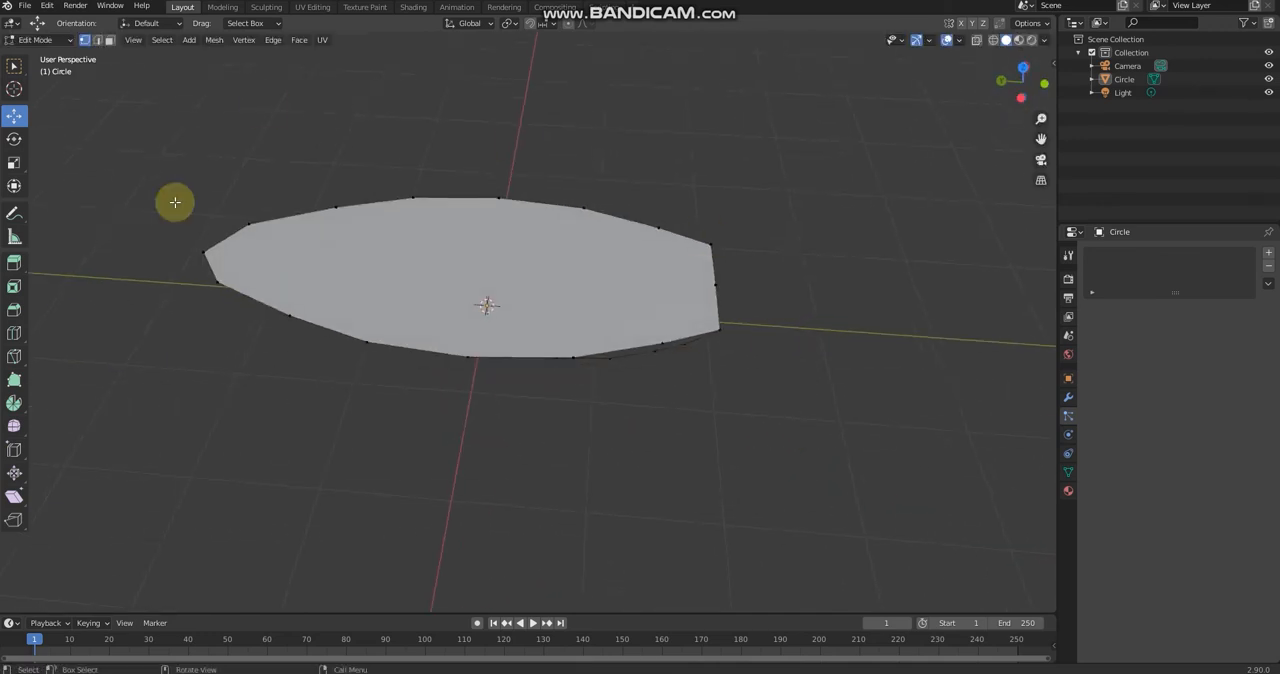
{"action": "middle_click_drag", "start_coordinate": [571, 303], "coordinate": [609, 234]}
{"action": "middle_click_drag", "start_coordinate": [657, 331], "coordinate": [631, 377]}
{"action": "key", "text": "3"}
{"action": "left_click", "coordinate": [587, 305]}
{"action": "middle_click_drag", "start_coordinate": [833, 453], "coordinate": [757, 429]}
{"action": "key", "text": "i"}
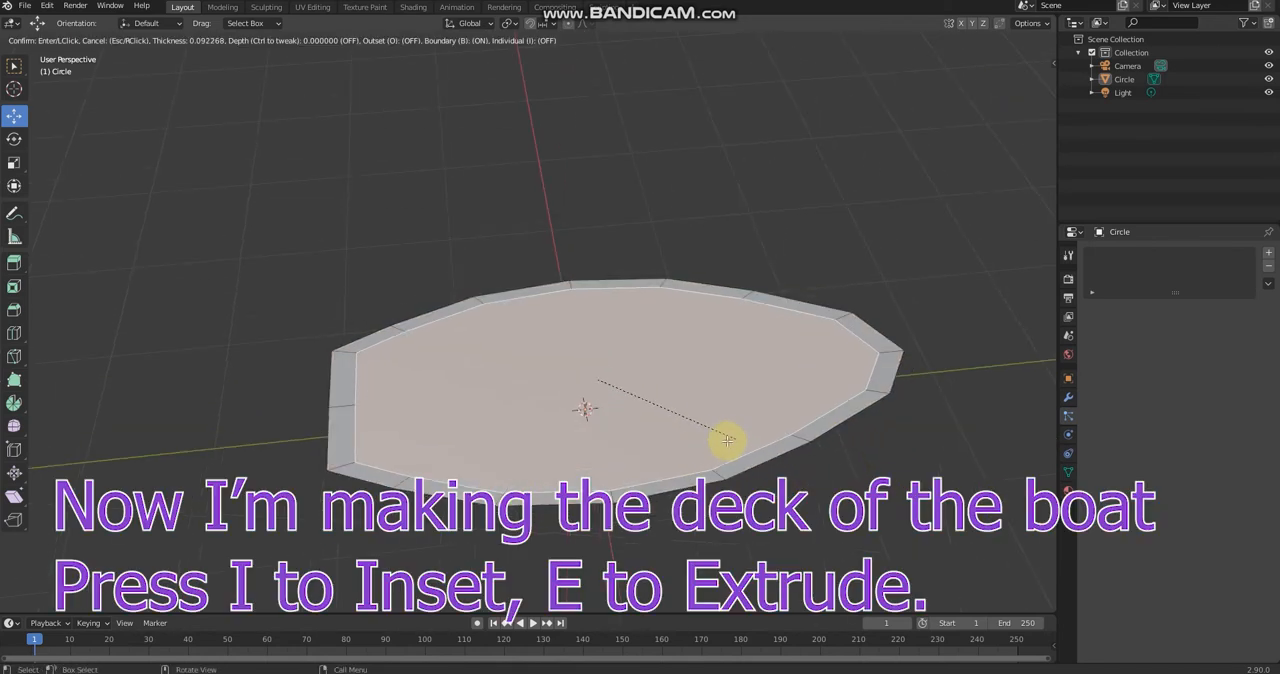
{"action": "left_click", "coordinate": [722, 442]}
{"action": "key", "text": "e"}
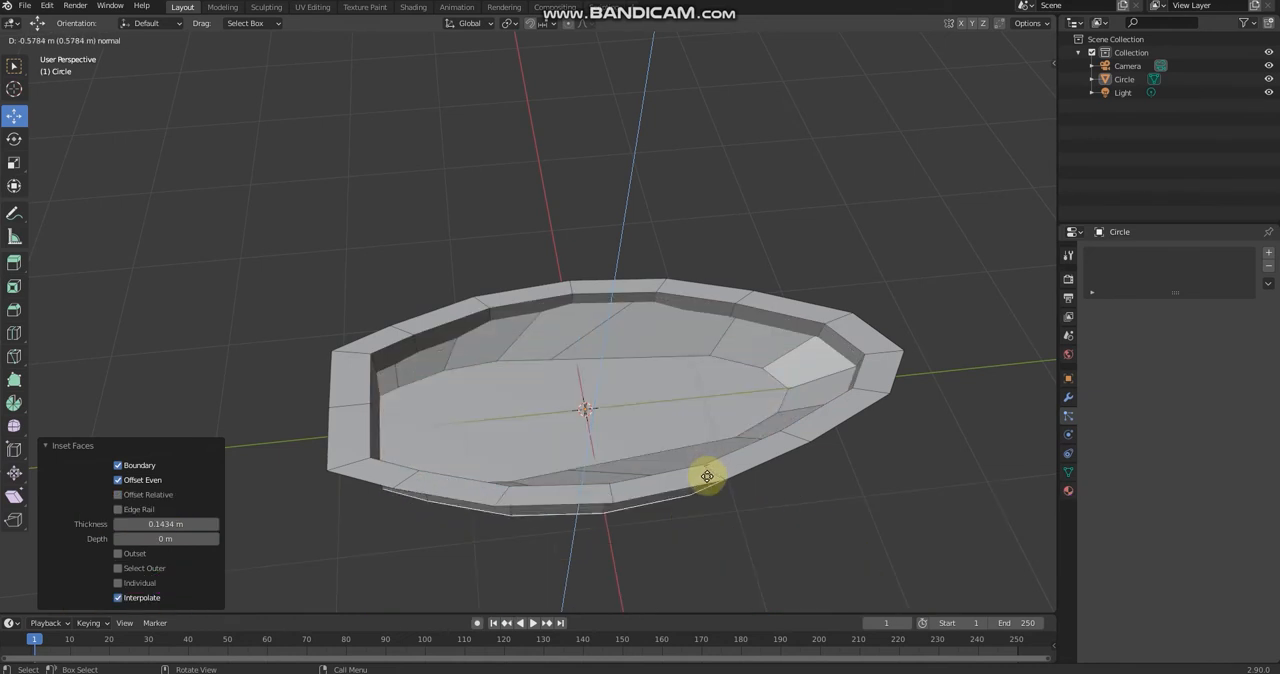
{"action": "left_click", "coordinate": [712, 458]}
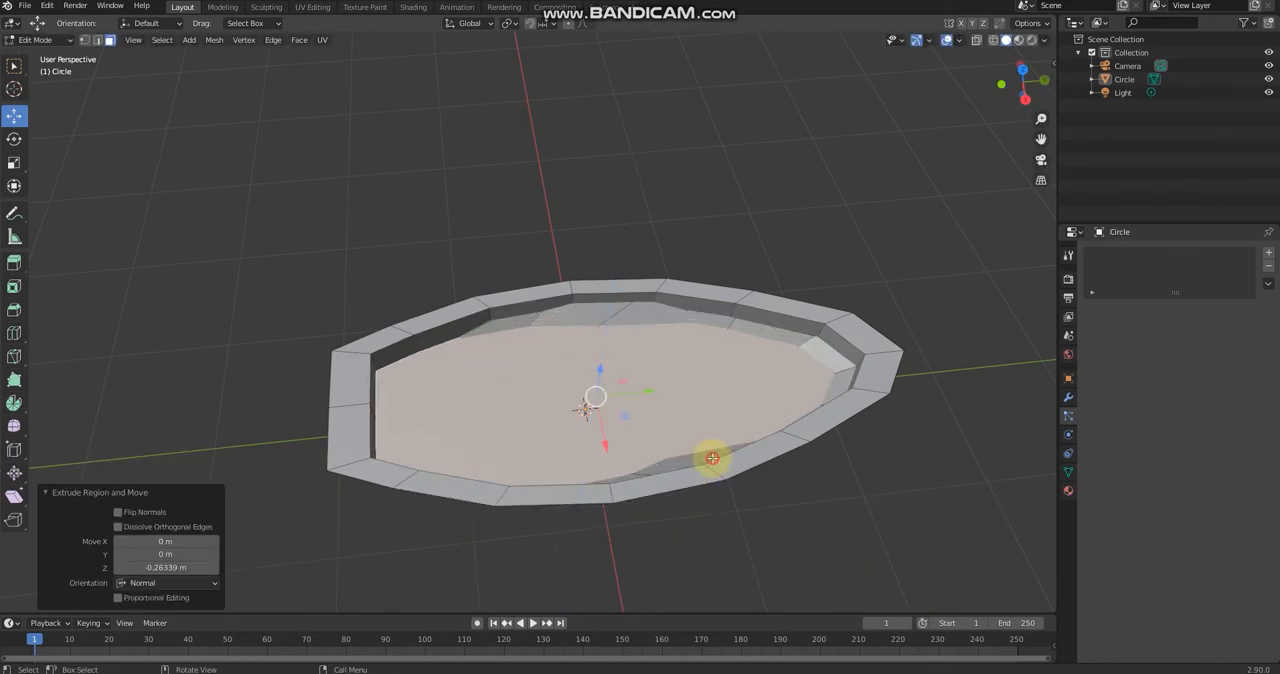
Step: Scale the recessed deck face by about 0.761, and adjust its length with a scale along Y
{"action": "middle_click_drag", "start_coordinate": [709, 451], "coordinate": [716, 420]}
{"action": "key", "text": "s"}
{"action": "left_click", "coordinate": [609, 437]}
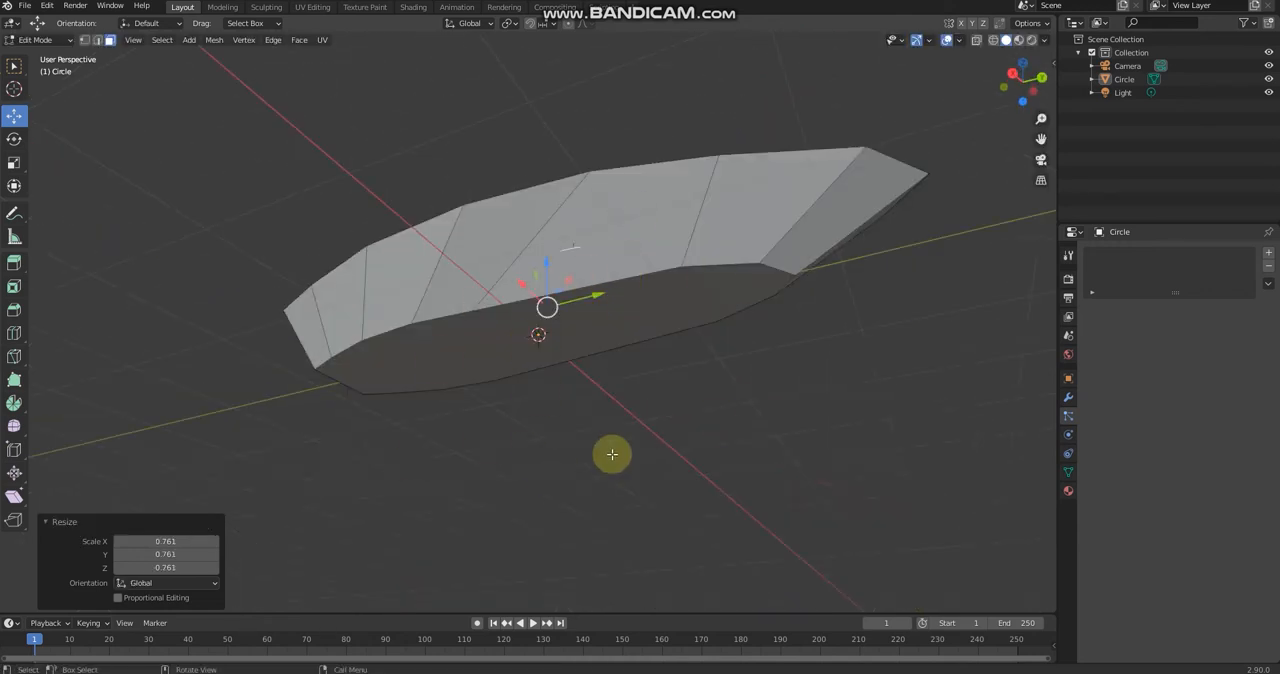
{"action": "middle_click_drag", "start_coordinate": [632, 324], "coordinate": [371, 452]}
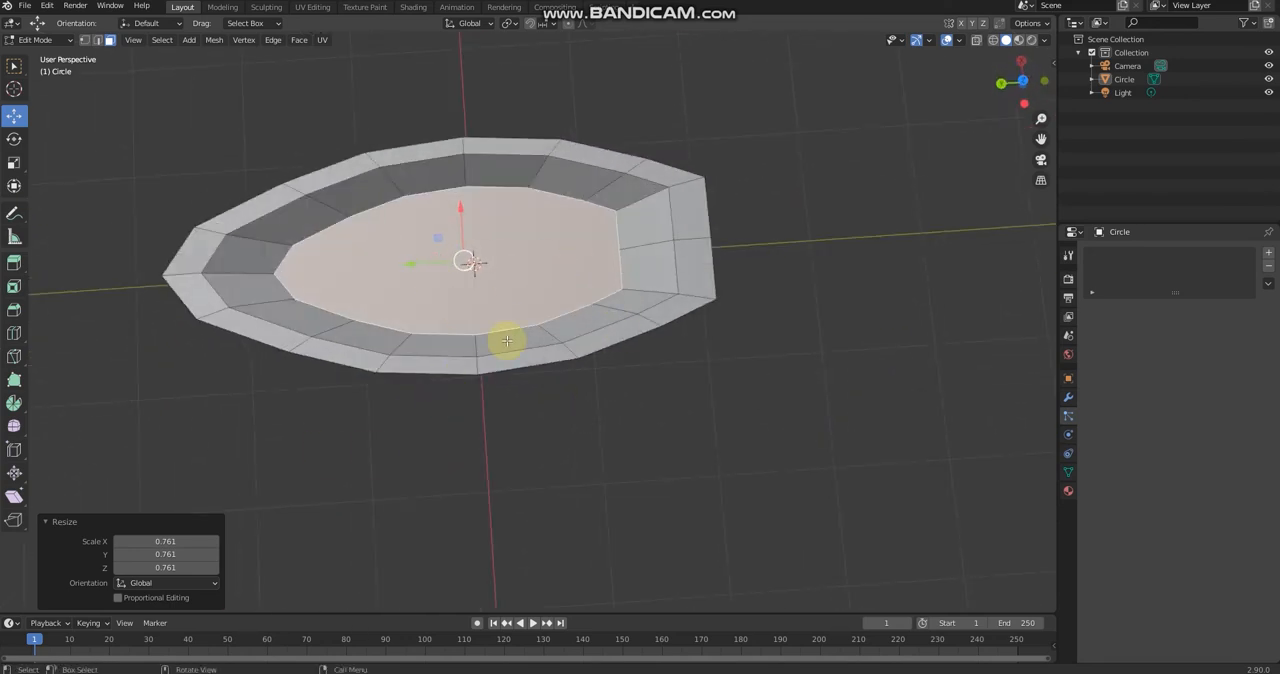
{"action": "key", "text": "shift+space"}
{"action": "key", "text": "s"}
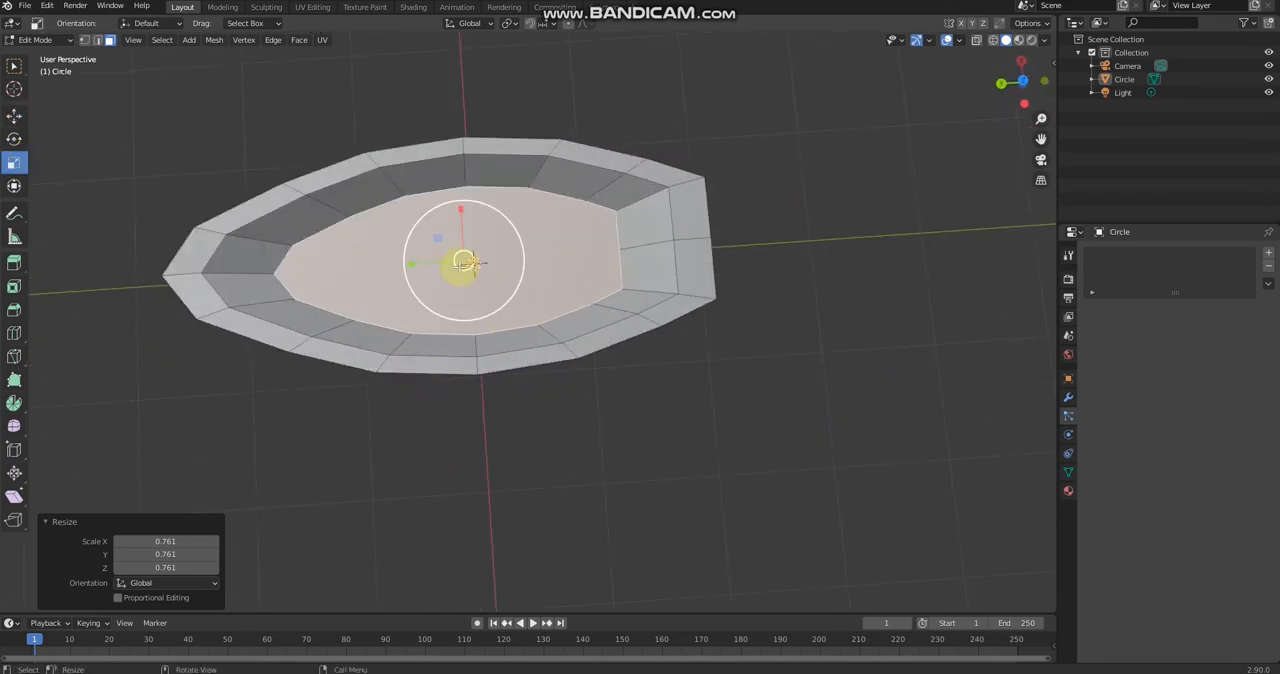
{"action": "left_click_drag", "start_coordinate": [439, 264], "coordinate": [432, 265]}
{"action": "left_click", "coordinate": [764, 300]}
Step: Add a 0.7 m cube at the boat's centre as the base for a seat
{"action": "middle_click_drag", "start_coordinate": [766, 297], "coordinate": [532, 168]}
{"action": "middle_click_drag", "start_coordinate": [523, 294], "coordinate": [486, 471]}
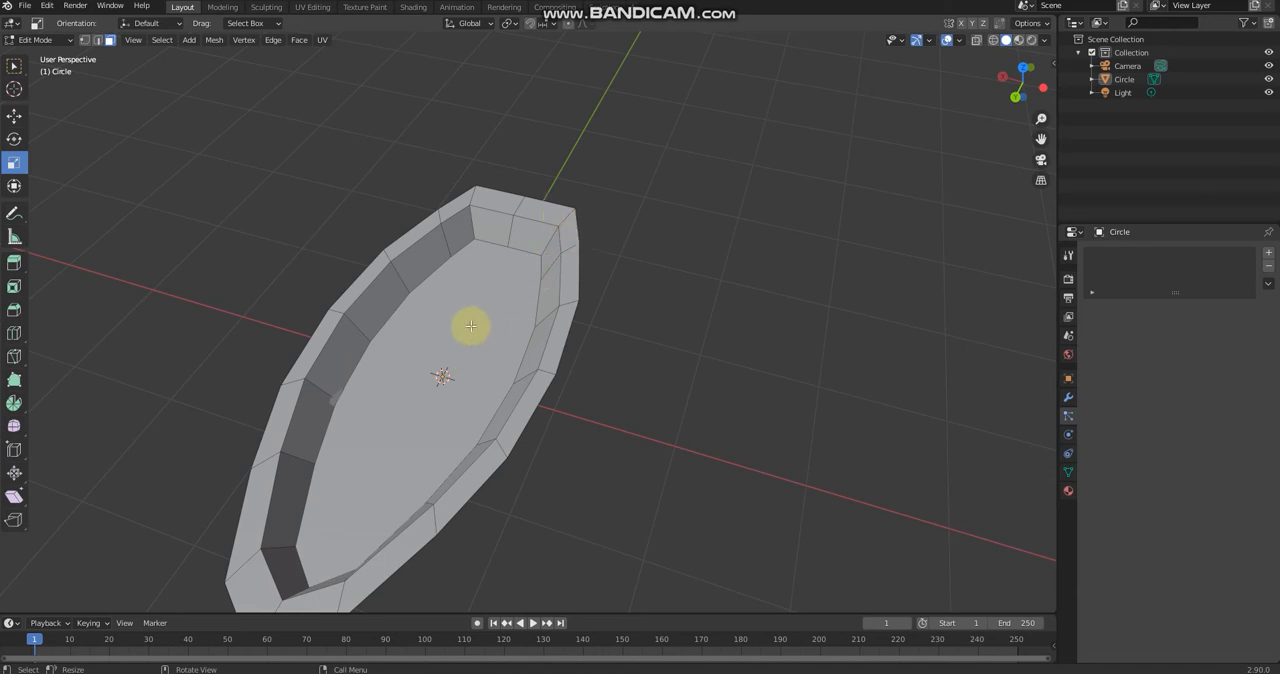
{"action": "key", "text": "shift+a"}
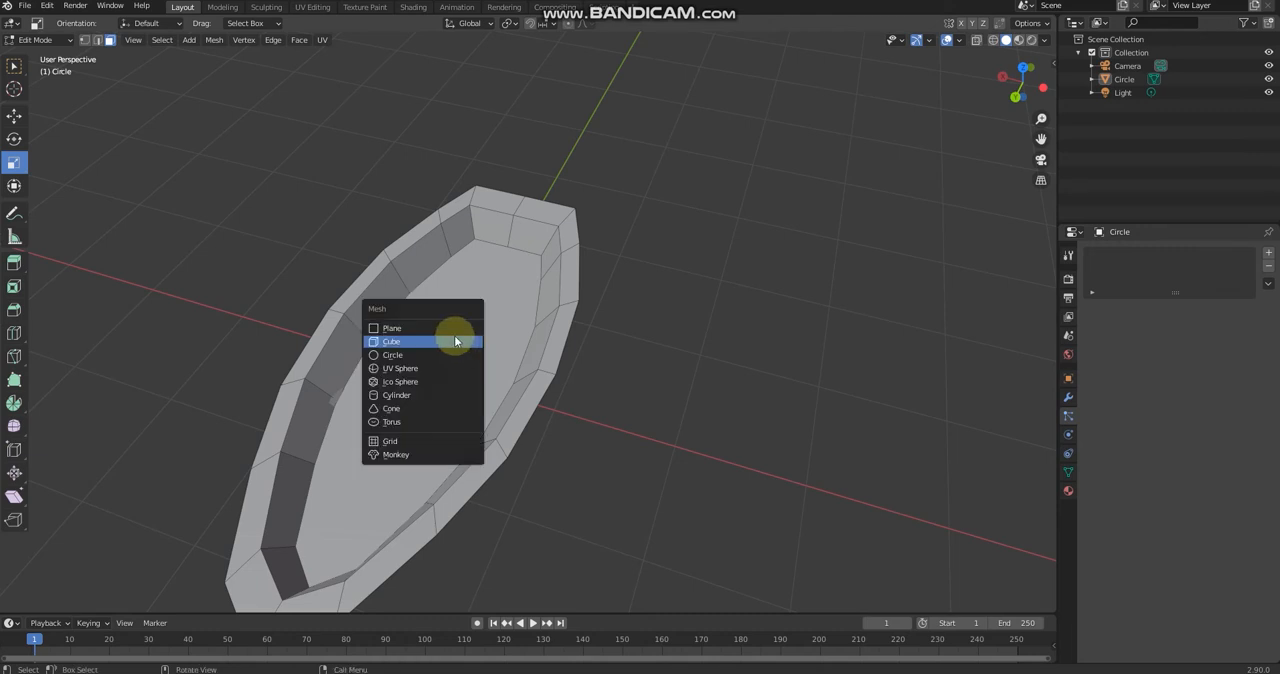
{"action": "left_click", "coordinate": [446, 345]}
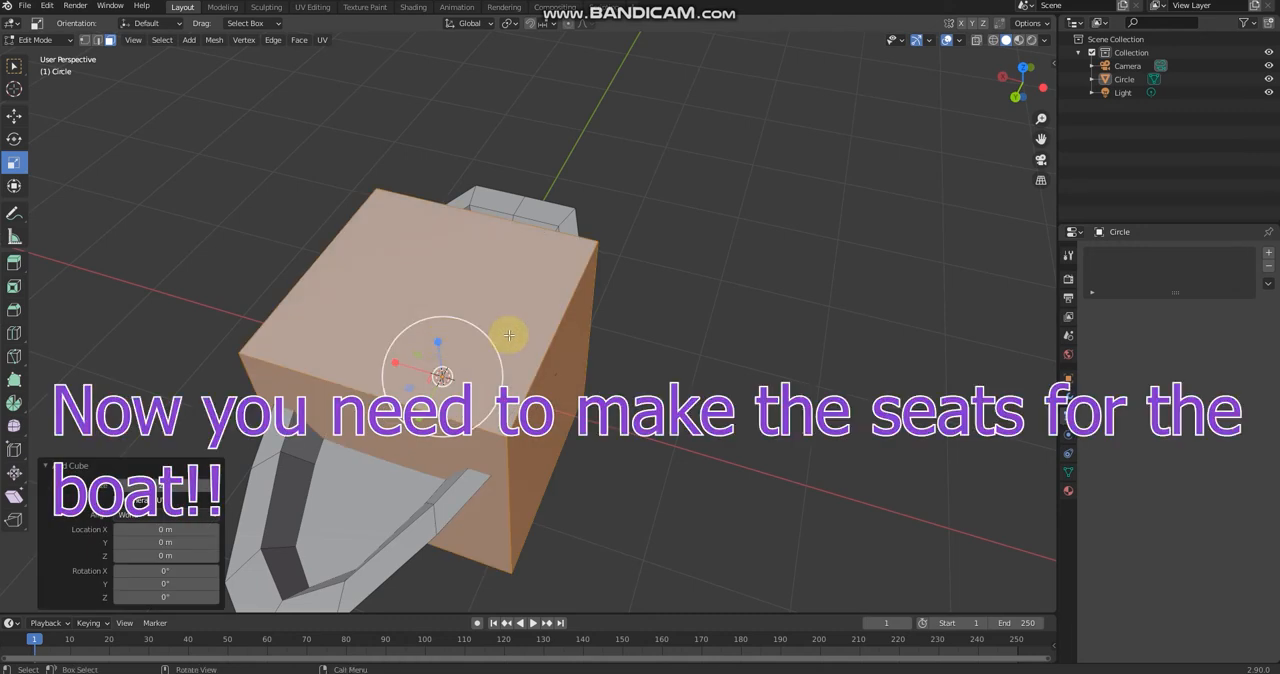
{"action": "key", "text": "s"}
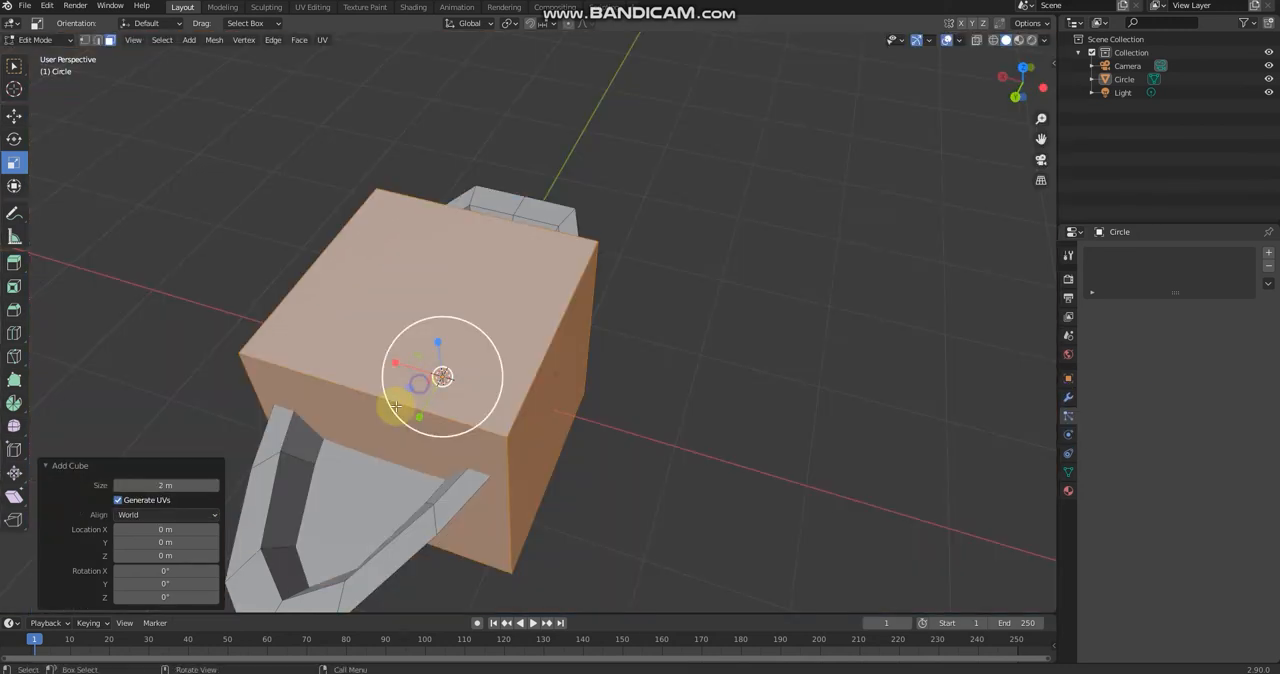
{"action": "right_click", "coordinate": [400, 405]}
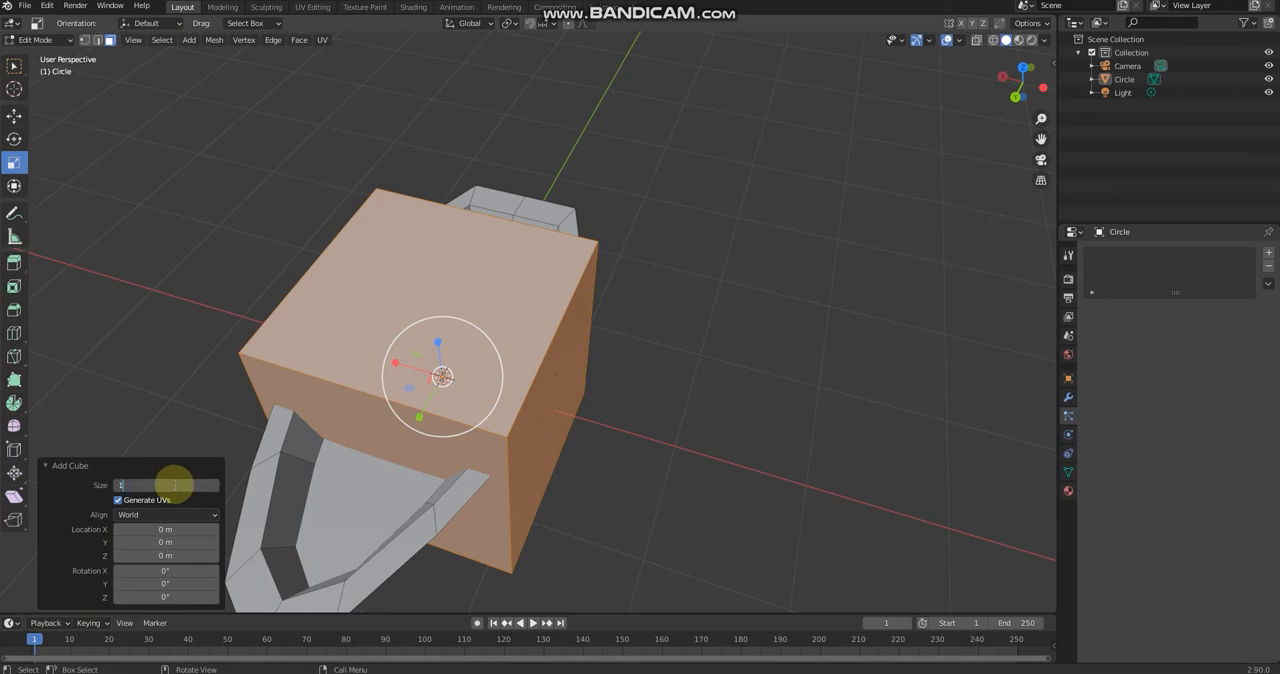
{"action": "left_click", "coordinate": [174, 484]}
{"action": "type", "text": "1"}
{"action": "key", "text": "Return"}
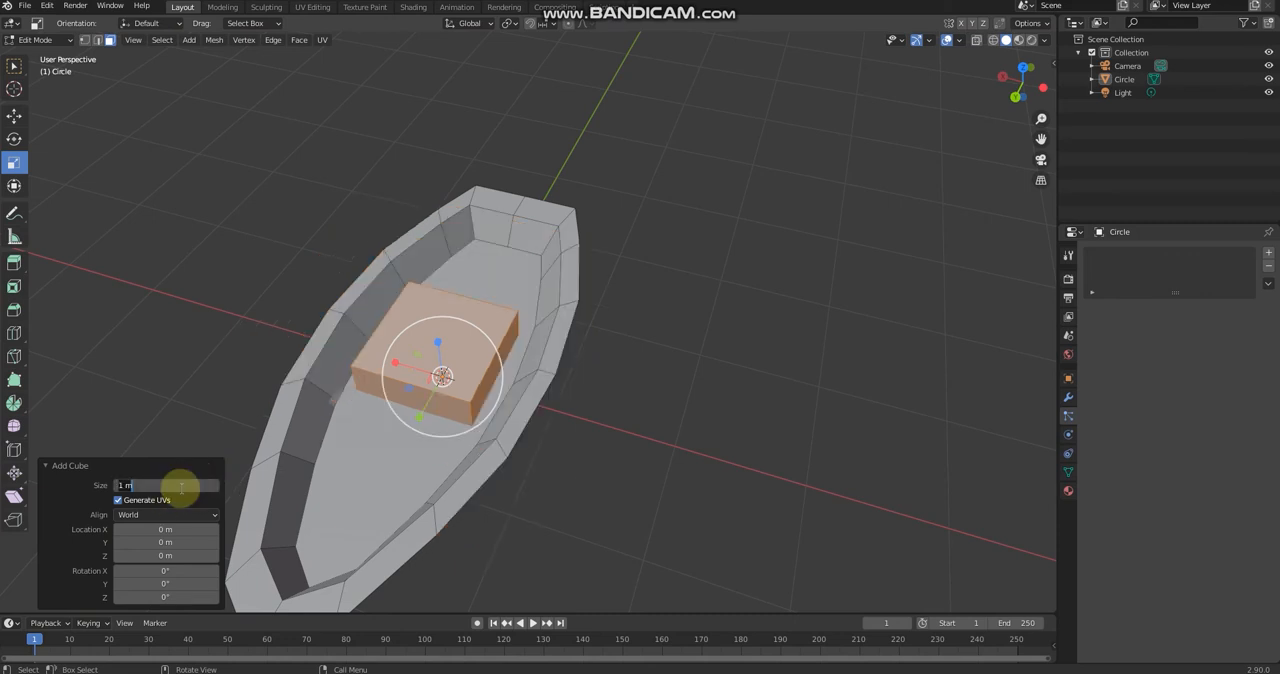
{"action": "key", "text": "Return"}
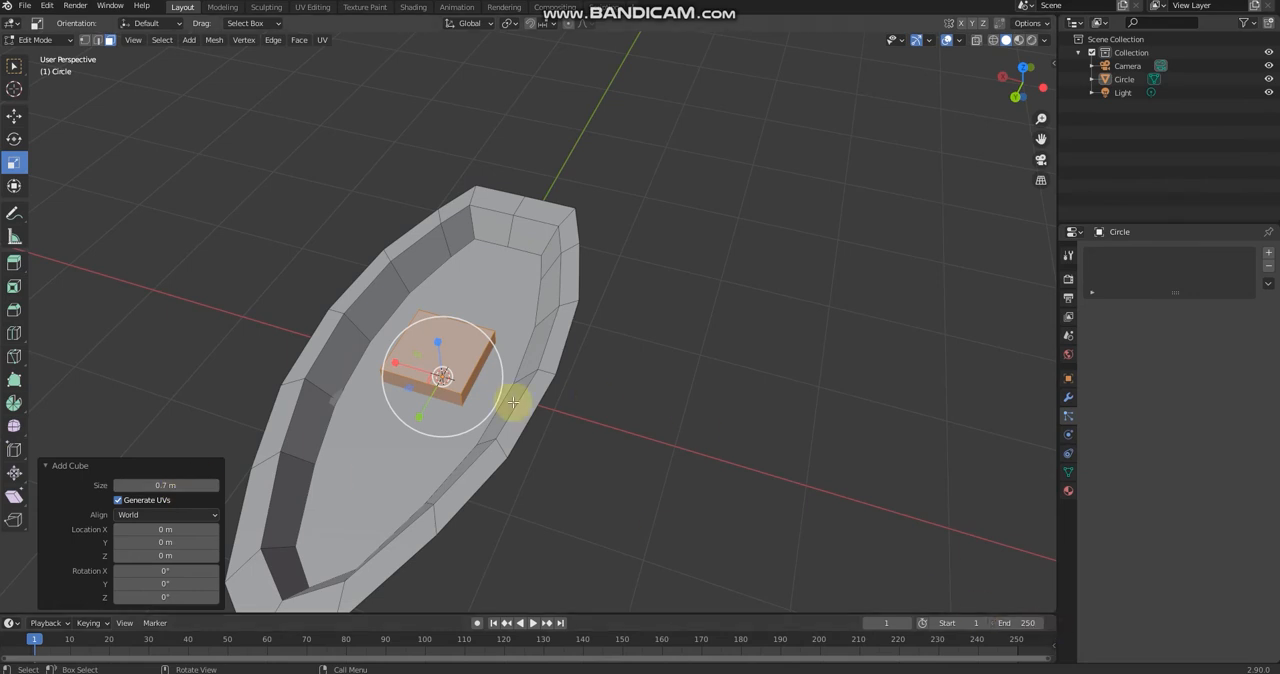
Step: Scale the seat cube by about 2.063 along X and 0.387 along Y to span the boat's width
{"action": "left_click_drag", "start_coordinate": [404, 367], "coordinate": [356, 353]}
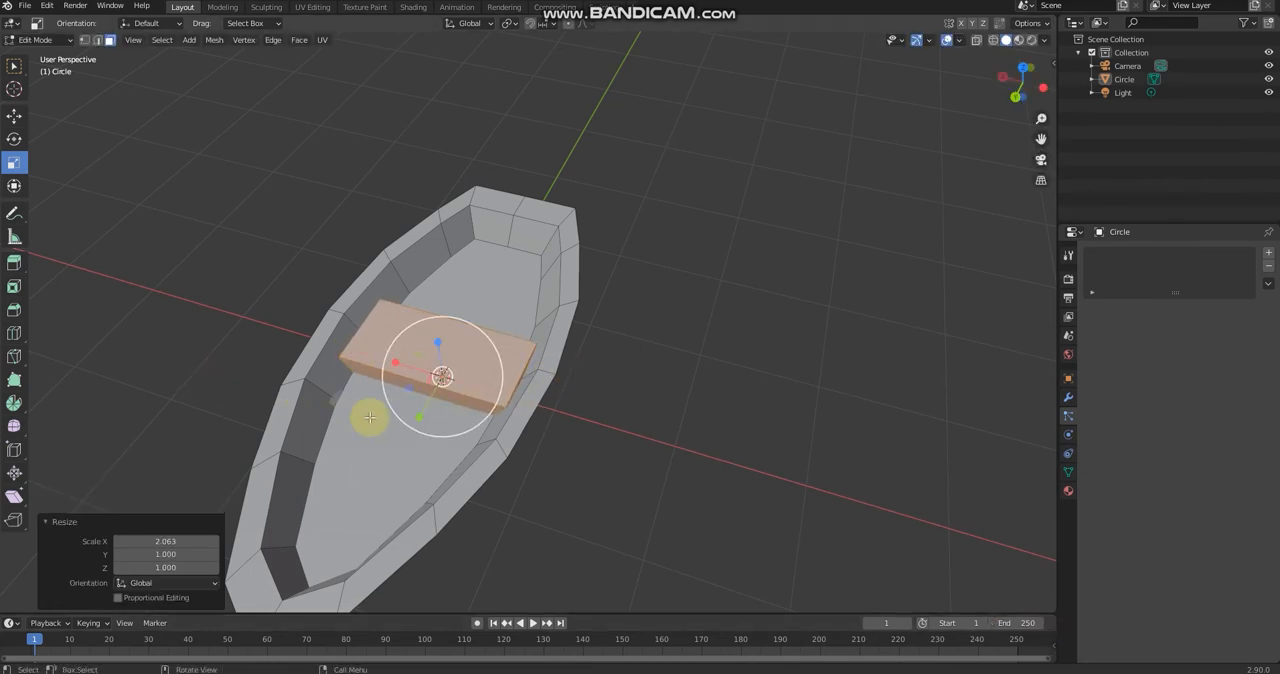
{"action": "left_click_drag", "start_coordinate": [420, 411], "coordinate": [436, 390]}
Step: Raise the seat's bottom face about 0.456 m along Z so it no longer pokes through the hull bottom
{"action": "middle_click_drag", "start_coordinate": [426, 343], "coordinate": [350, 271]}
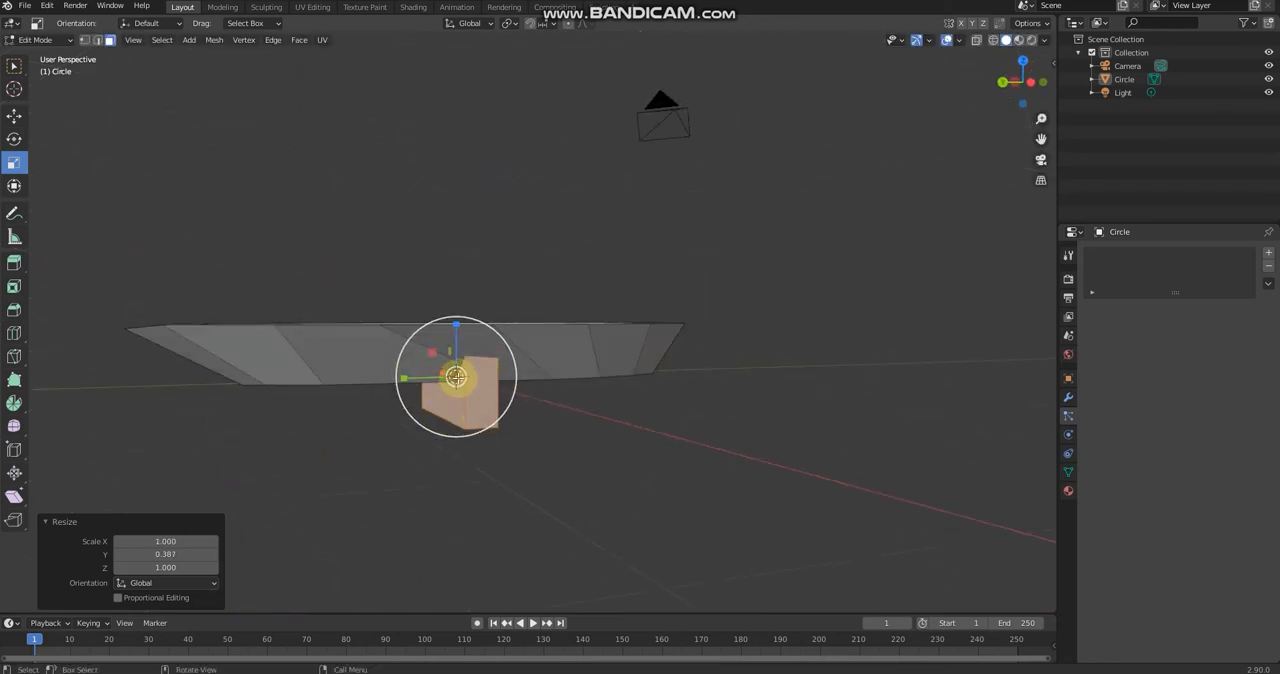
{"action": "middle_click_drag", "start_coordinate": [456, 376], "coordinate": [377, 320]}
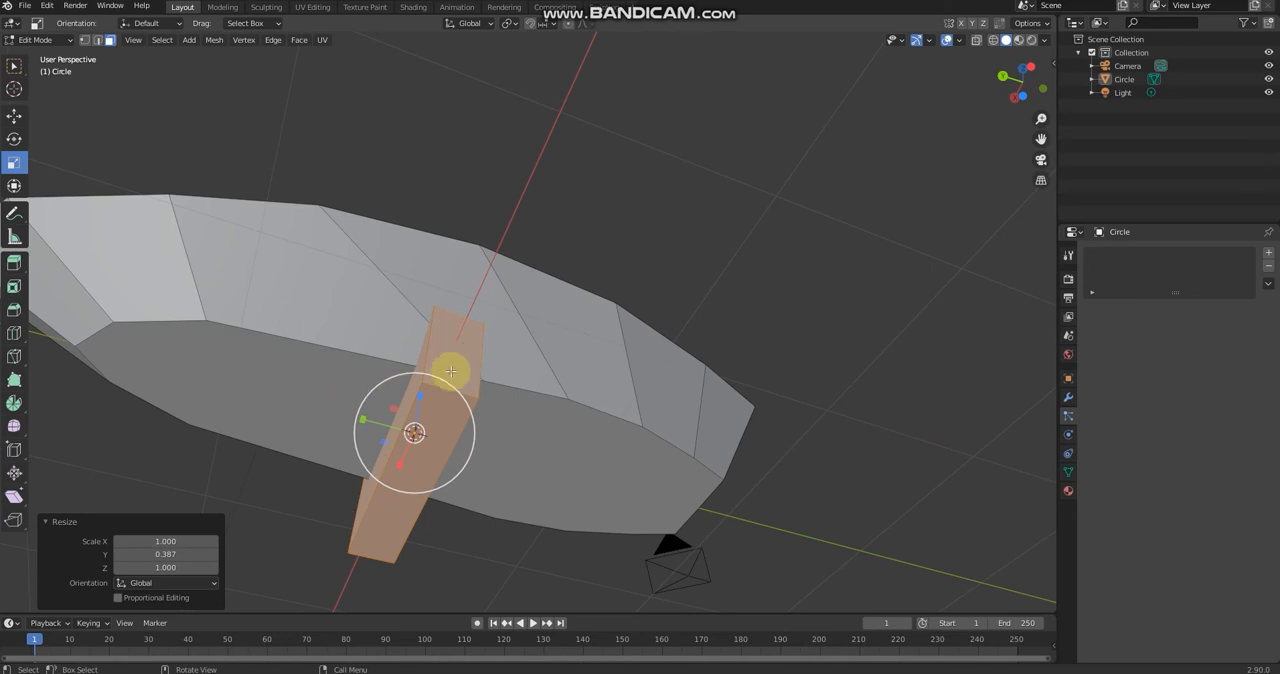
{"action": "middle_click_drag", "start_coordinate": [451, 371], "coordinate": [474, 420]}
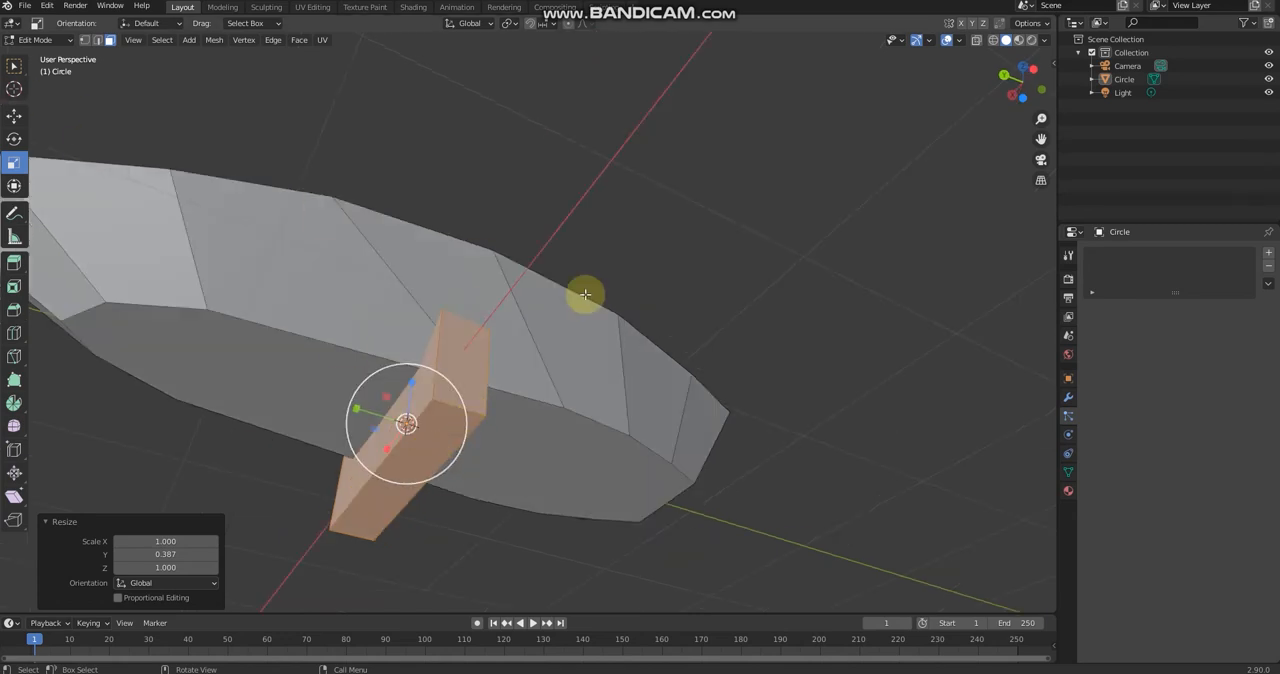
{"action": "left_click", "coordinate": [432, 428]}
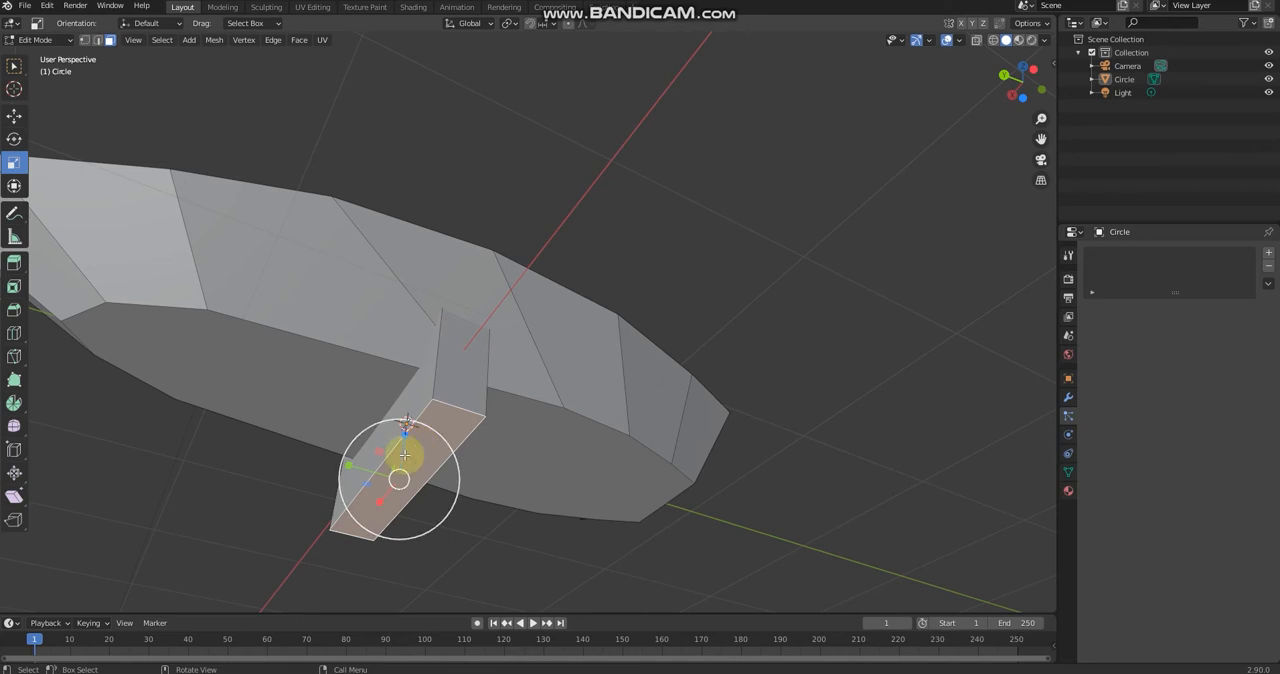
{"action": "mouse_move", "coordinate": [391, 457]}
{"action": "middle_mouse_down"}
{"action": "mouse_move", "coordinate": [423, 486]}
{"action": "mouse_move", "coordinate": [382, 438]}
{"action": "middle_mouse_up"}
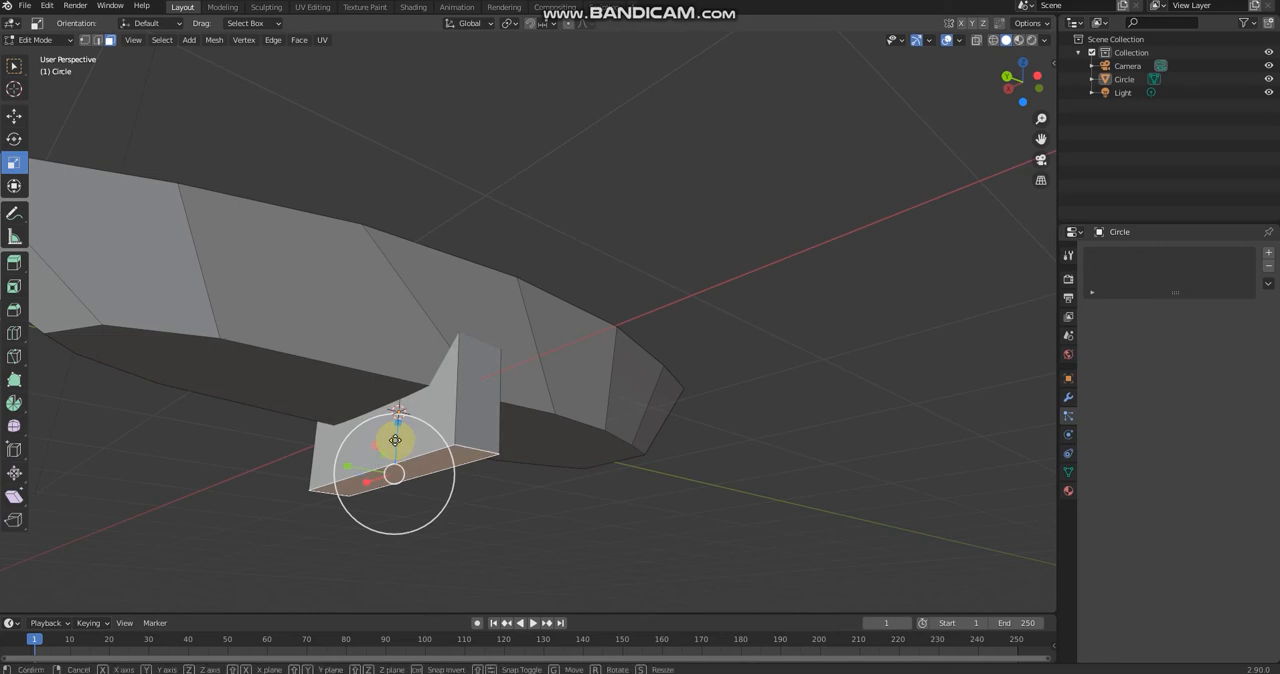
{"action": "key", "text": "g"}
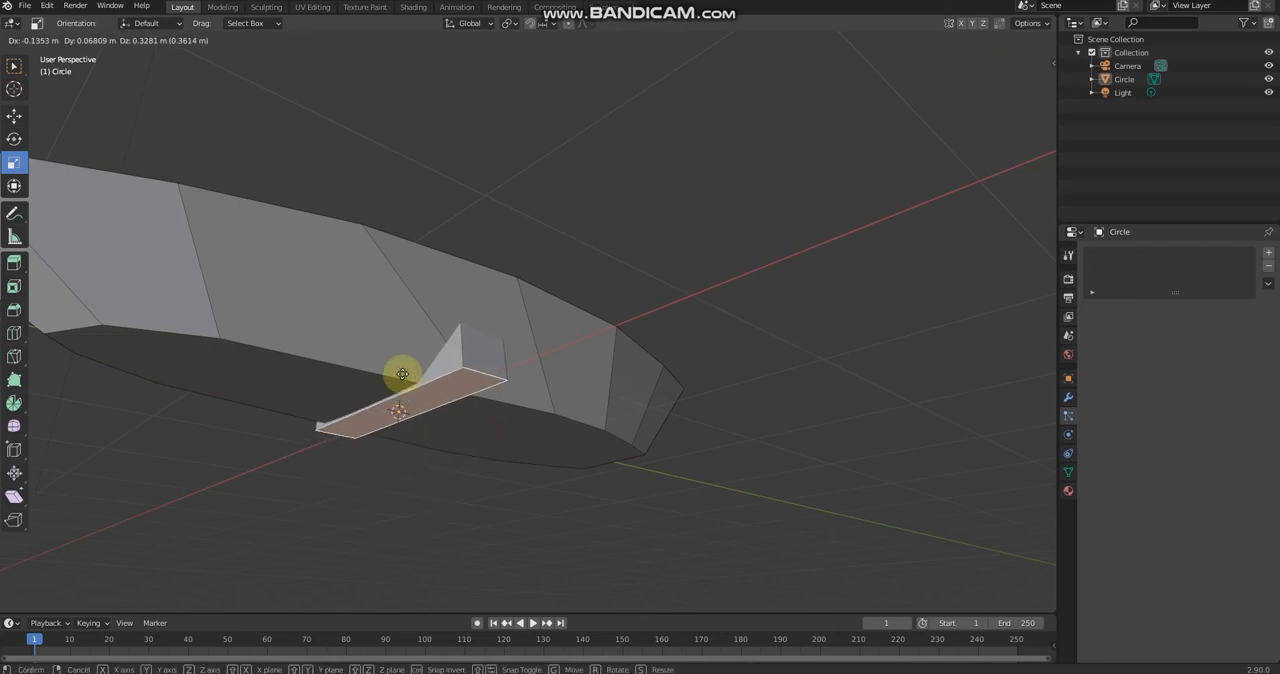
{"action": "right_click", "coordinate": [401, 372]}
{"action": "left_click", "coordinate": [16, 118]}
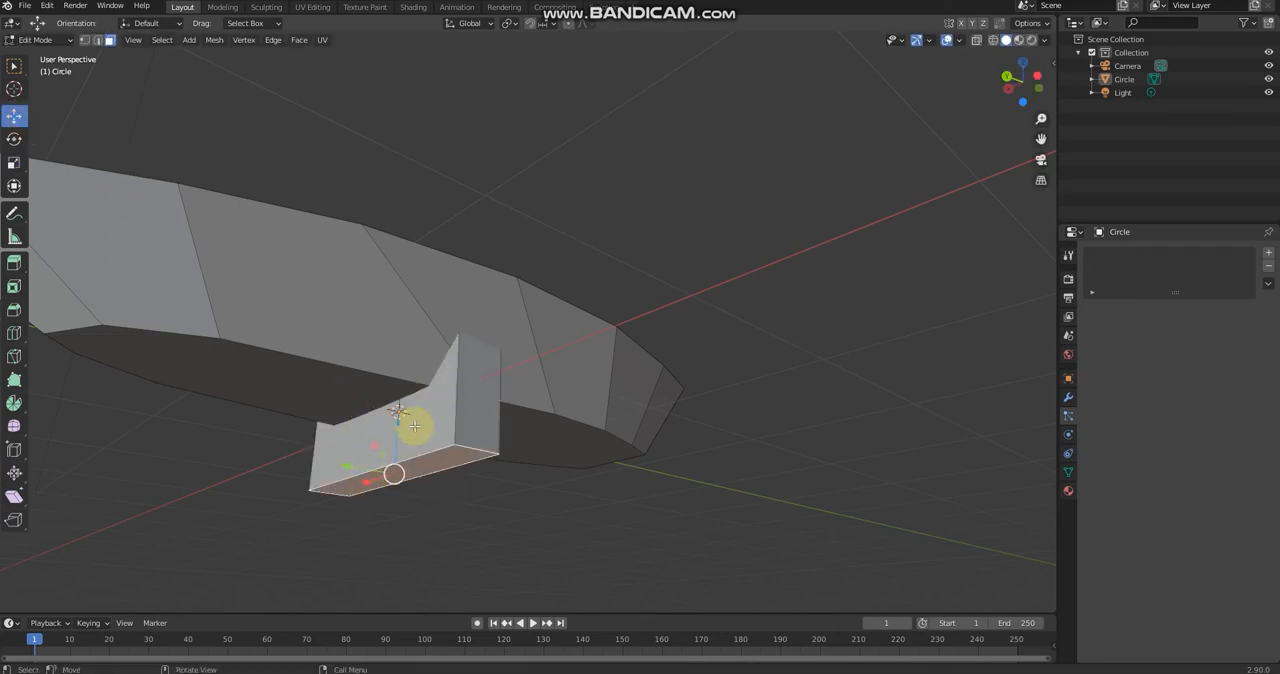
{"action": "left_click_drag", "start_coordinate": [396, 432], "coordinate": [394, 349]}
Step: Select all of the seat's faces and scale the seat by about 1.089 along X
{"action": "middle_click_drag", "start_coordinate": [394, 349], "coordinate": [529, 443]}
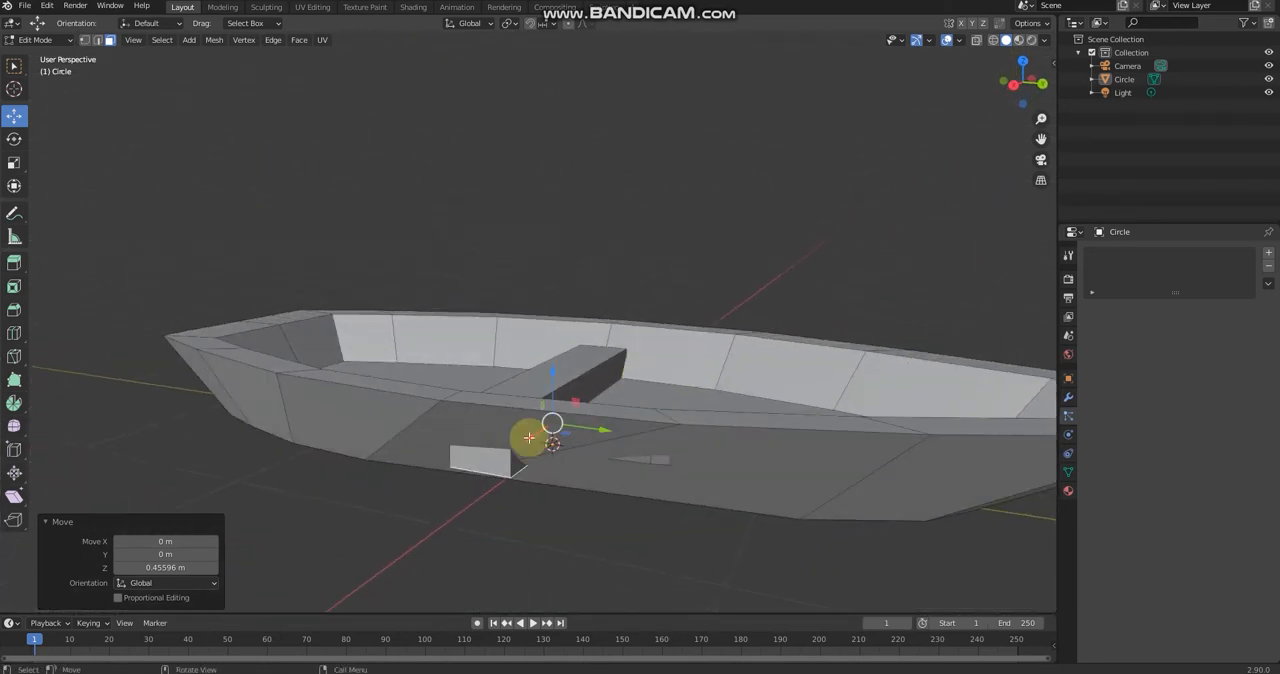
{"action": "left_click", "coordinate": [482, 458]}
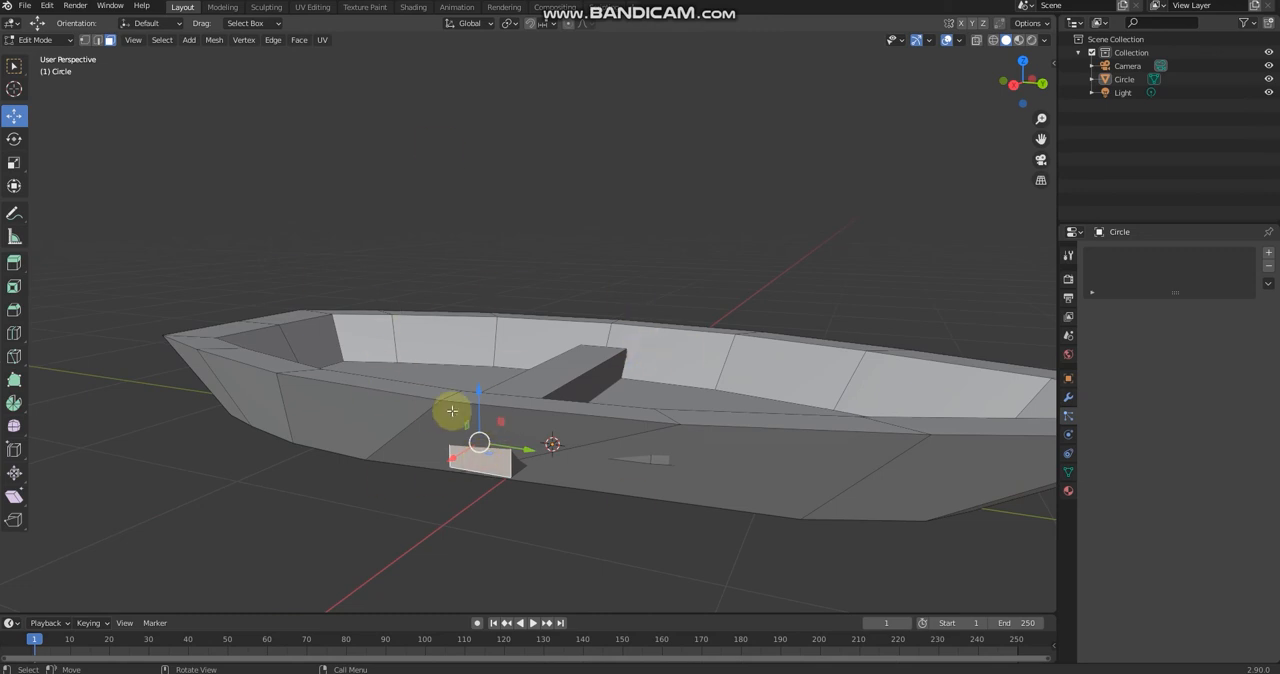
{"action": "middle_click_drag", "start_coordinate": [378, 474], "coordinate": [474, 410]}
{"action": "key", "text": "a"}
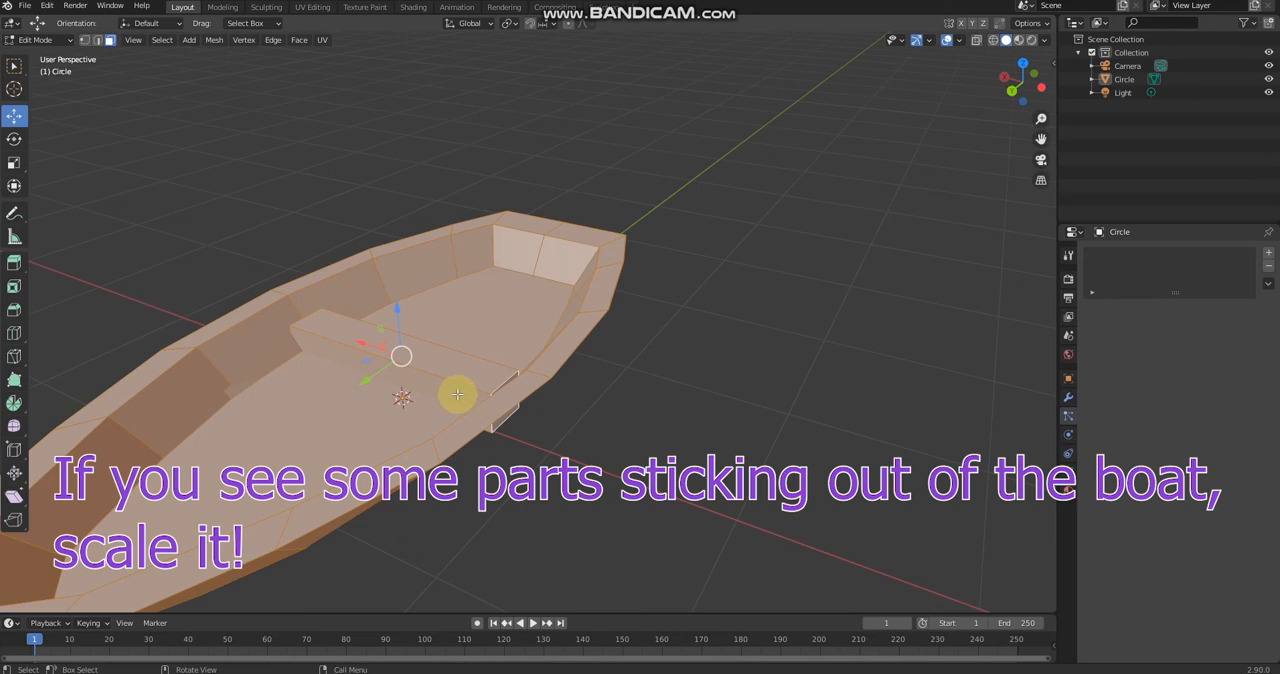
{"action": "left_click", "coordinate": [651, 406]}
{"action": "left_click", "coordinate": [400, 366]}
{"action": "mouse_move", "coordinate": [400, 358]}
{"action": "middle_mouse_down"}
{"action": "mouse_move", "coordinate": [491, 423]}
{"action": "mouse_move", "coordinate": [466, 382]}
{"action": "mouse_move", "coordinate": [395, 353]}
{"action": "middle_mouse_up"}
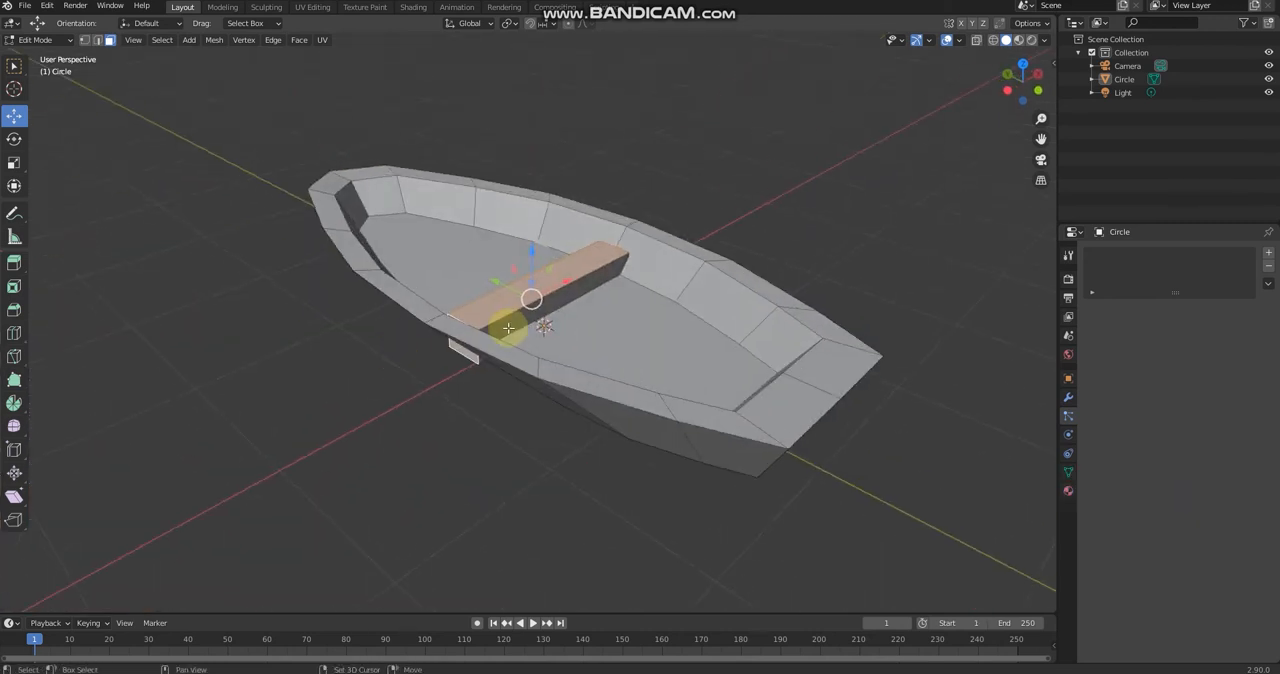
{"action": "middle_click_drag", "start_coordinate": [586, 294], "coordinate": [727, 432]}
{"action": "left_click", "coordinate": [754, 451], "text": "shift"}
{"action": "left_click", "coordinate": [21, 166]}
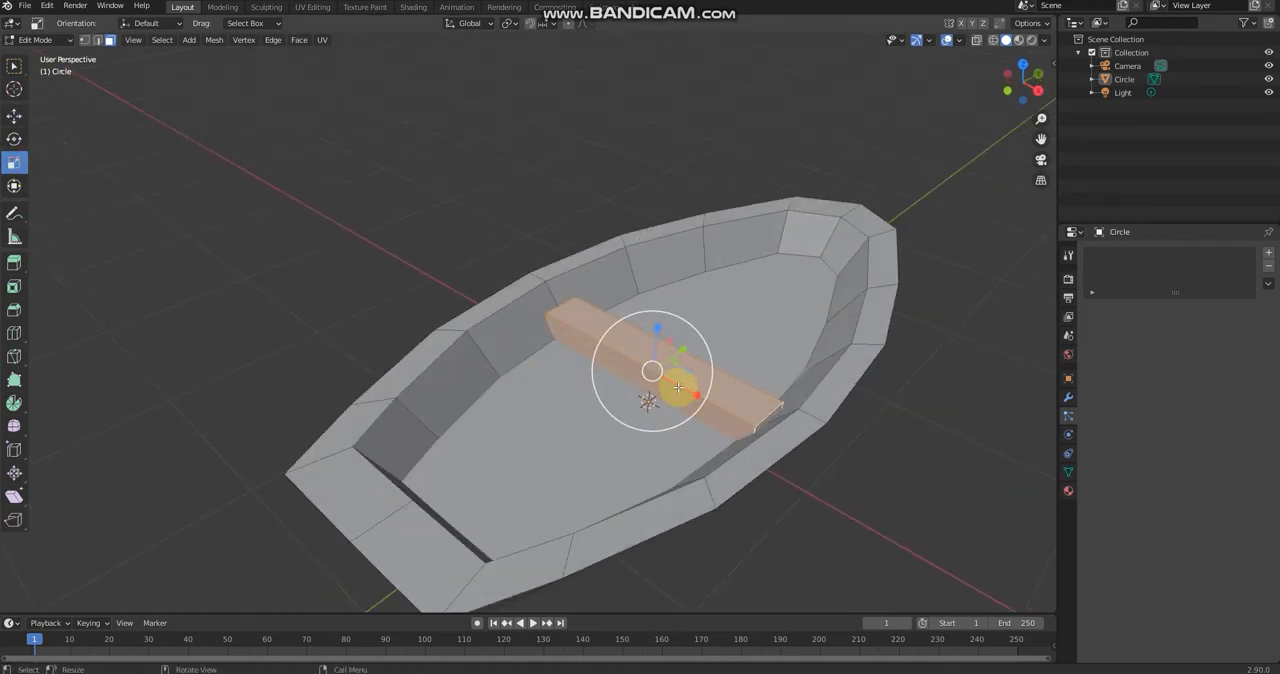
{"action": "left_click_drag", "start_coordinate": [678, 387], "coordinate": [670, 388]}
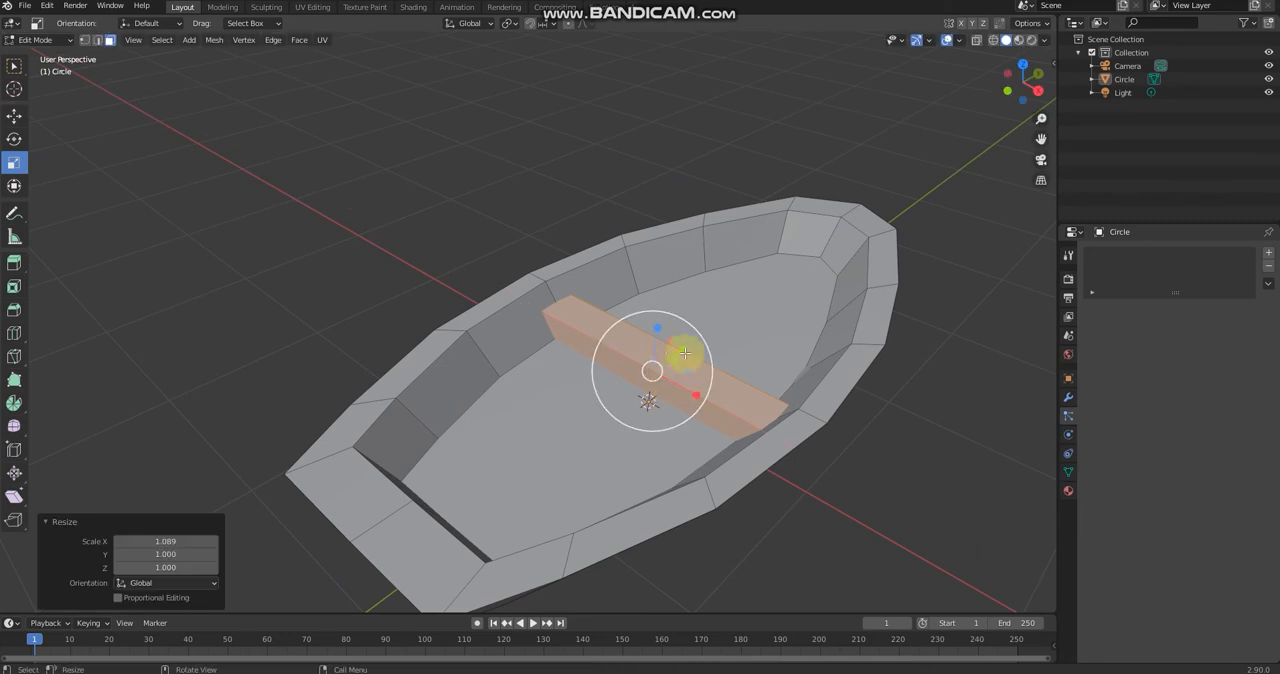
Step: Rescale the seat uniformly, check its ends against the hull sides, and undo the last change
{"action": "key", "text": "s"}
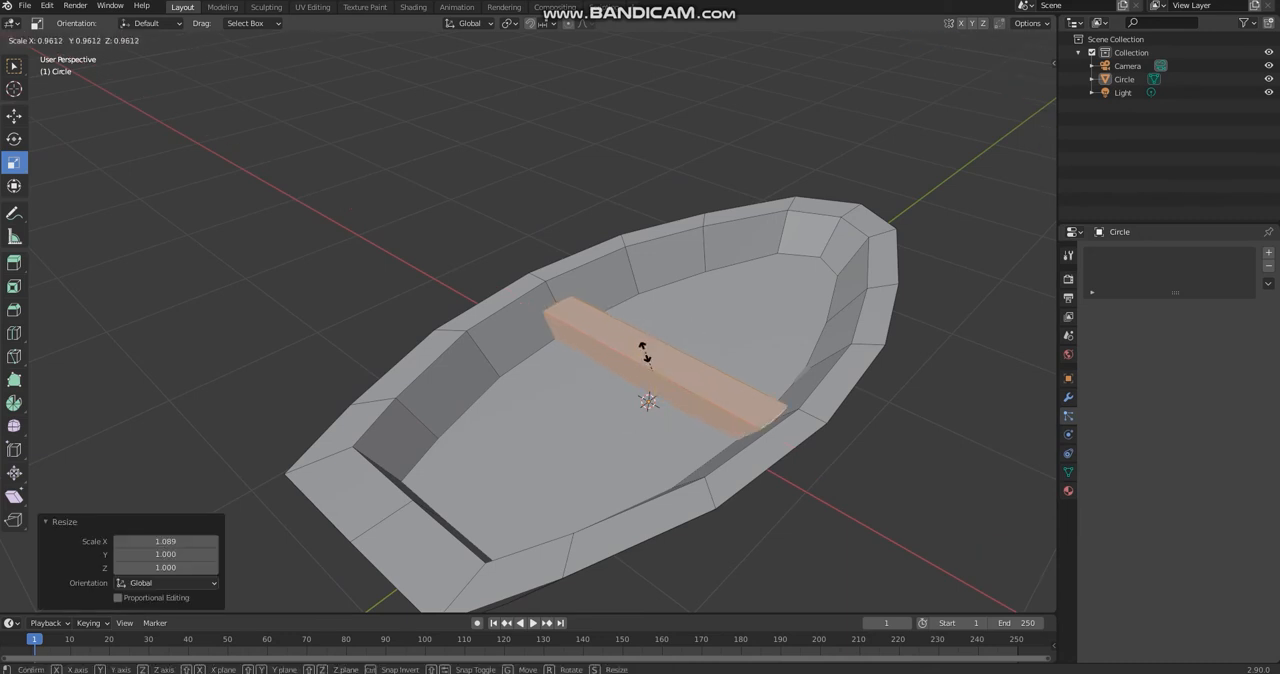
{"action": "left_click", "coordinate": [765, 399]}
{"action": "left_click", "coordinate": [877, 457]}
{"action": "middle_click_drag", "start_coordinate": [877, 457], "coordinate": [729, 391]}
{"action": "middle_click_drag", "start_coordinate": [484, 360], "coordinate": [477, 414]}
{"action": "key", "text": "ctrl+z"}
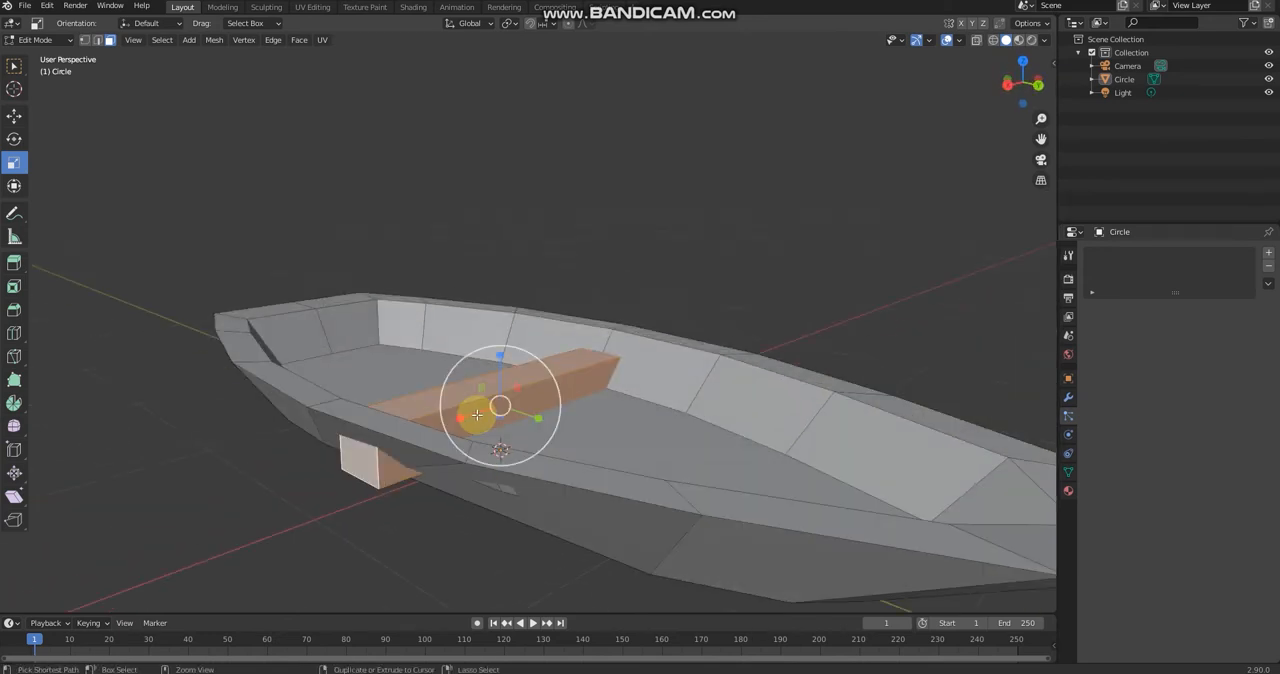
Step: Raise the seat slightly and reduce its thickness along Z so its end no longer pokes through the hull
{"action": "left_click", "coordinate": [14, 116]}
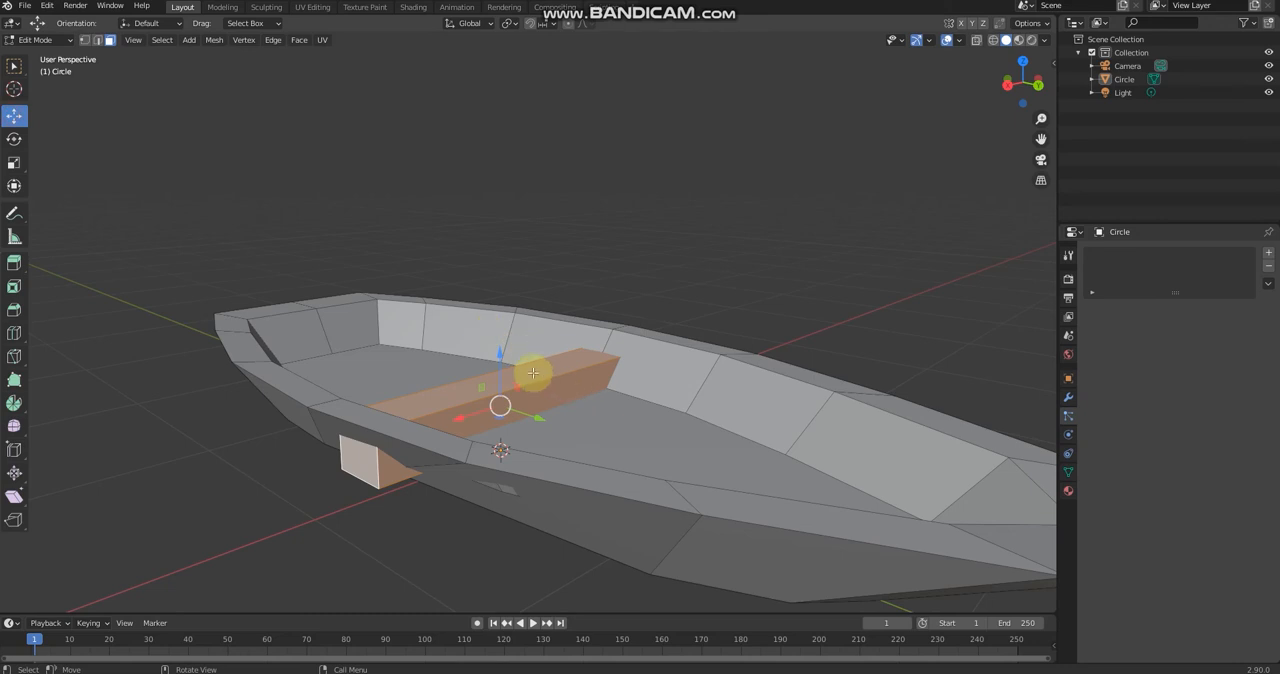
{"action": "mouse_move", "coordinate": [498, 364]}
{"action": "left_mouse_down"}
{"action": "mouse_move", "coordinate": [498, 280]}
{"action": "mouse_move", "coordinate": [506, 350]}
{"action": "left_mouse_up"}
{"action": "left_click", "coordinate": [14, 162]}
{"action": "left_click", "coordinate": [16, 115]}
{"action": "left_click", "coordinate": [655, 245]}
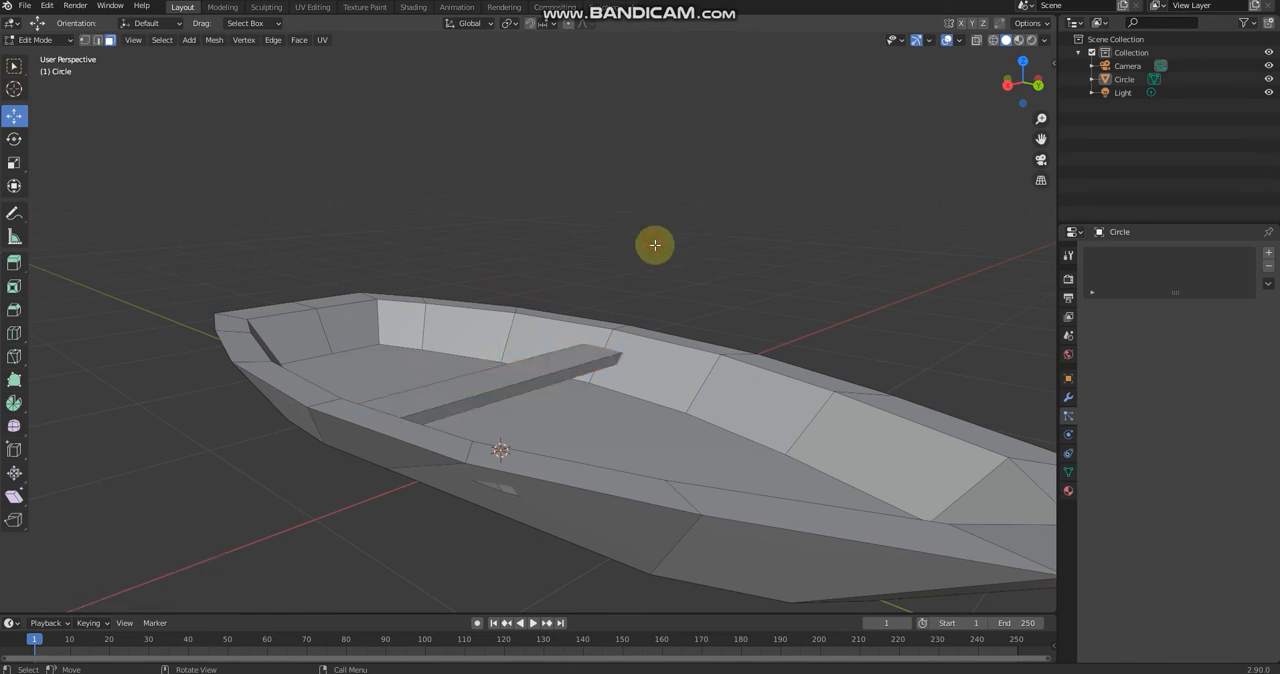
Step: Add a new material with a grey base colour of value 0.373 and show the model in material preview shading
{"action": "middle_click_drag", "start_coordinate": [655, 245], "coordinate": [590, 391]}
{"action": "left_click", "coordinate": [588, 389]}
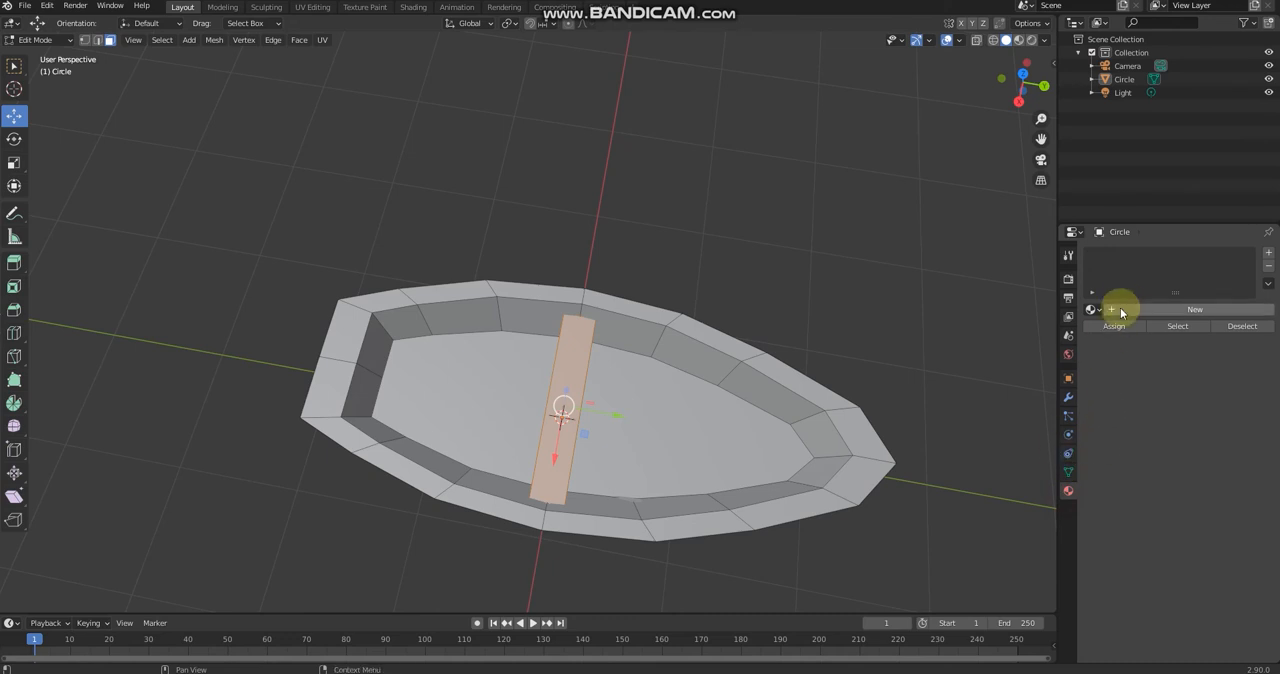
{"action": "left_click", "coordinate": [1126, 313]}
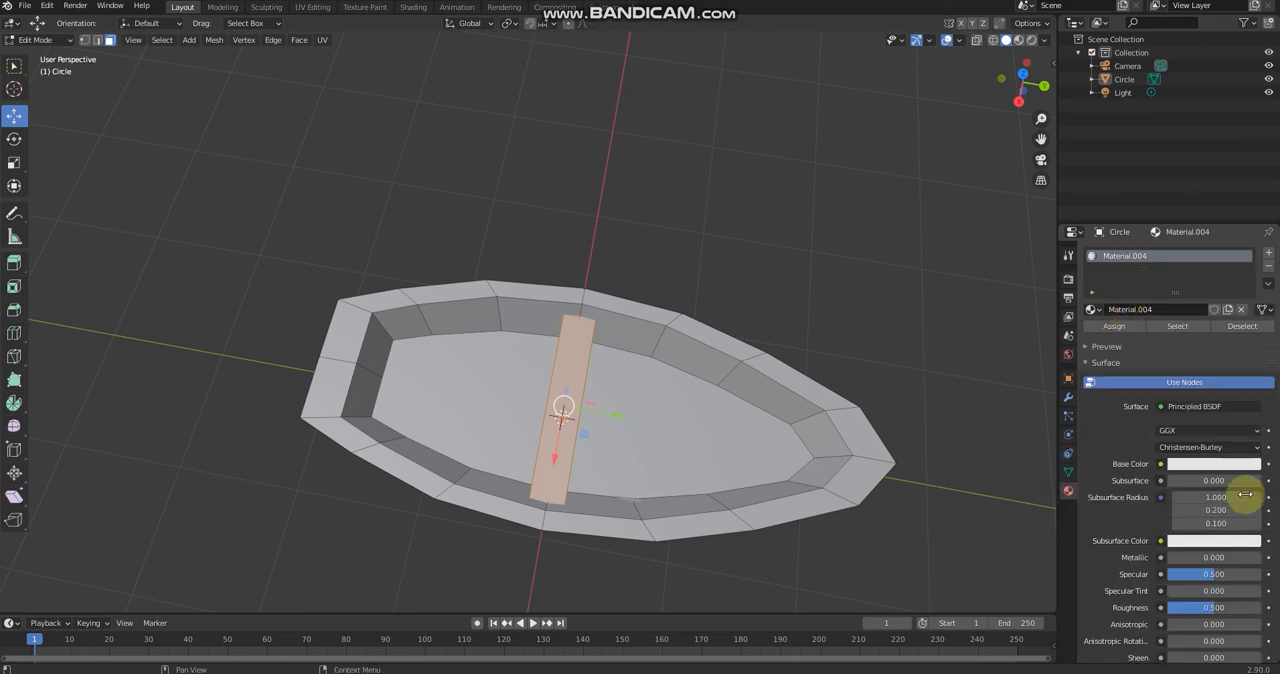
{"action": "left_click", "coordinate": [1208, 465]}
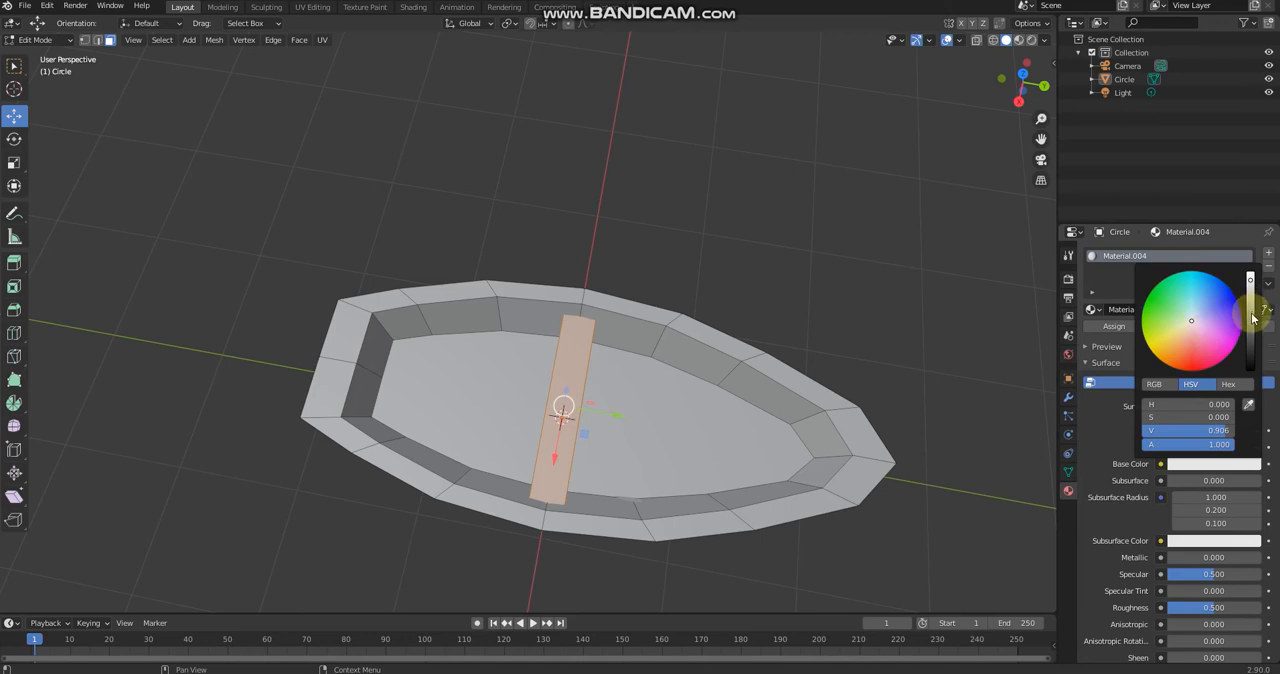
{"action": "left_click_drag", "start_coordinate": [1250, 292], "coordinate": [1250, 329]}
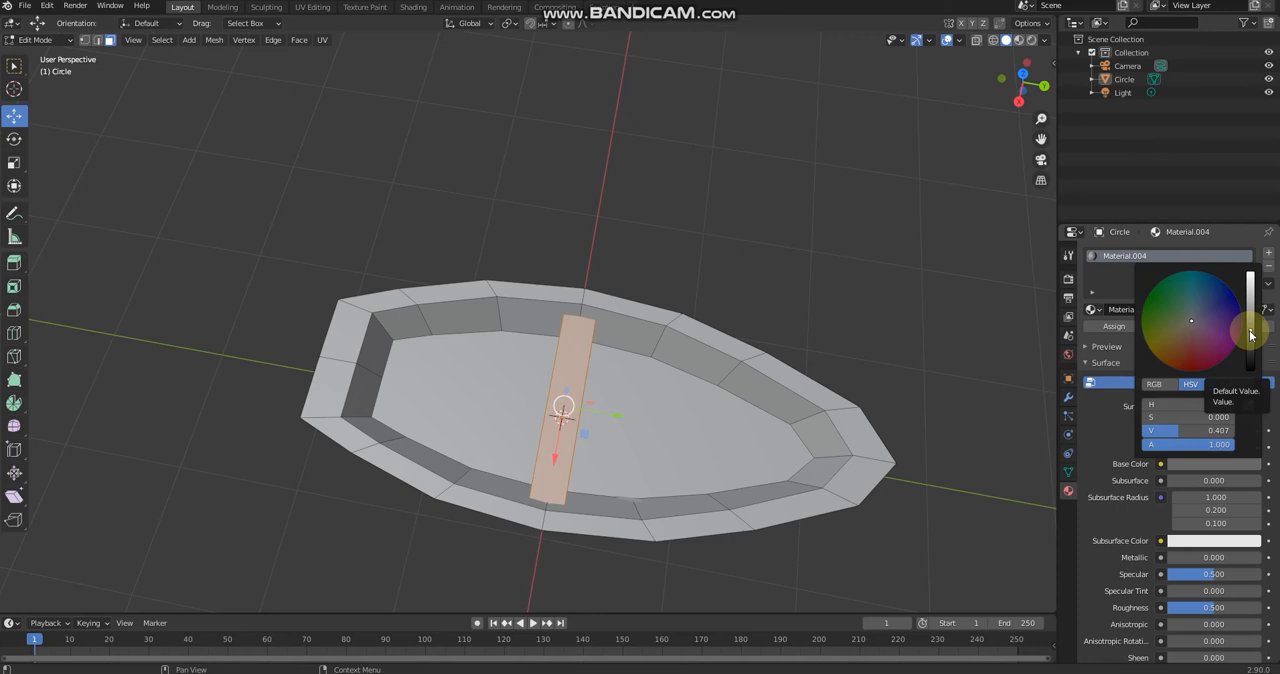
{"action": "left_click_drag", "start_coordinate": [1250, 335], "coordinate": [1250, 340]}
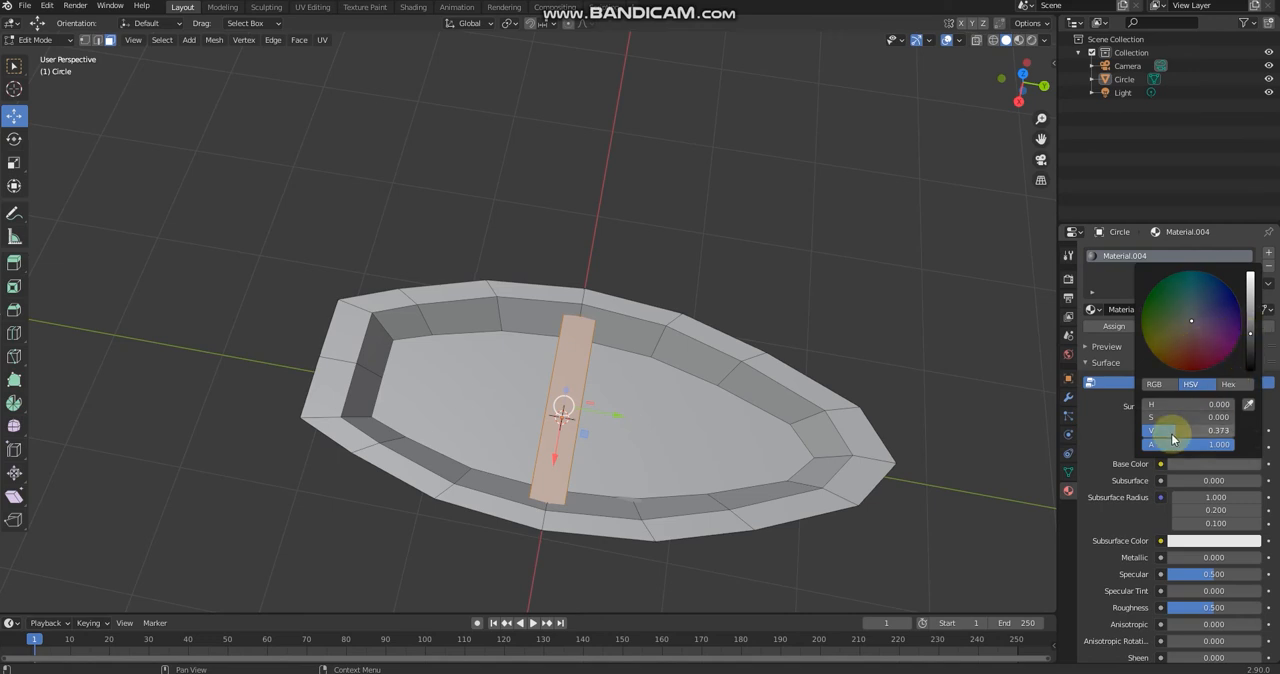
{"action": "left_click", "coordinate": [1105, 435]}
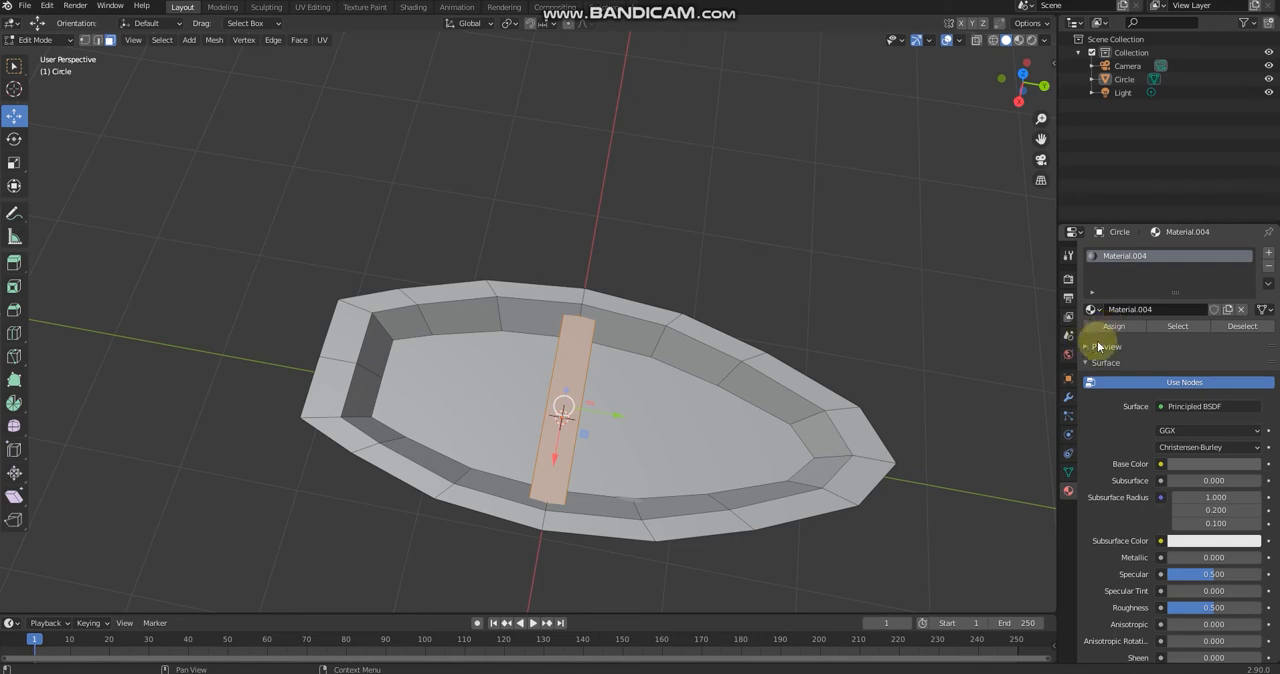
{"action": "left_click", "coordinate": [1018, 40]}
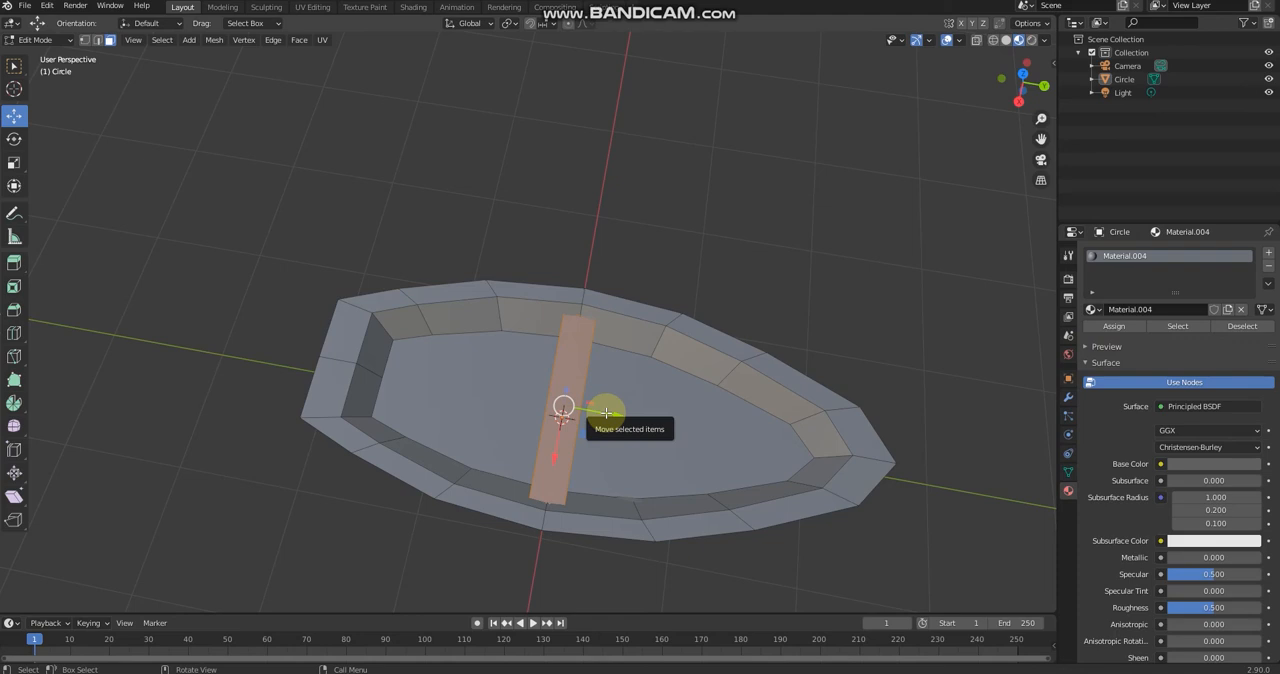
Step: Duplicate the seat about 1.02 m along Y toward the bow, and duplicate that copy about 1.94 m back toward the stern
{"action": "key", "text": "shift+d"}
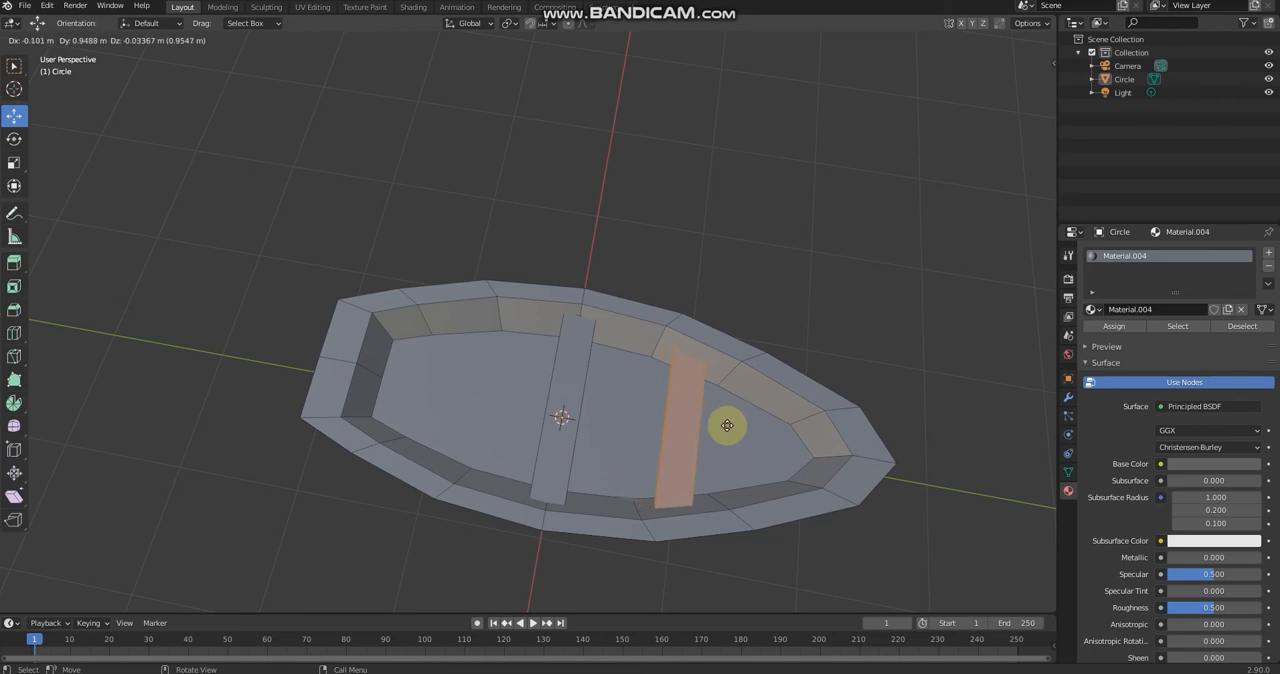
{"action": "left_click", "coordinate": [733, 426]}
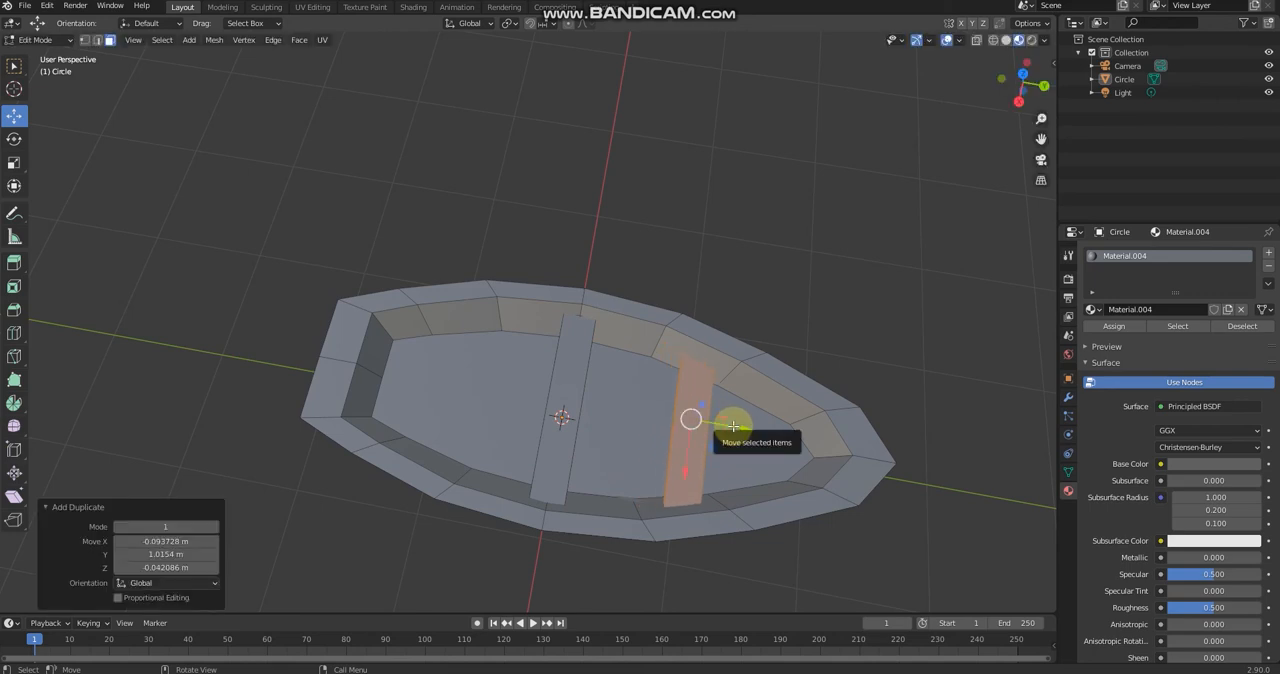
{"action": "key", "text": "g"}
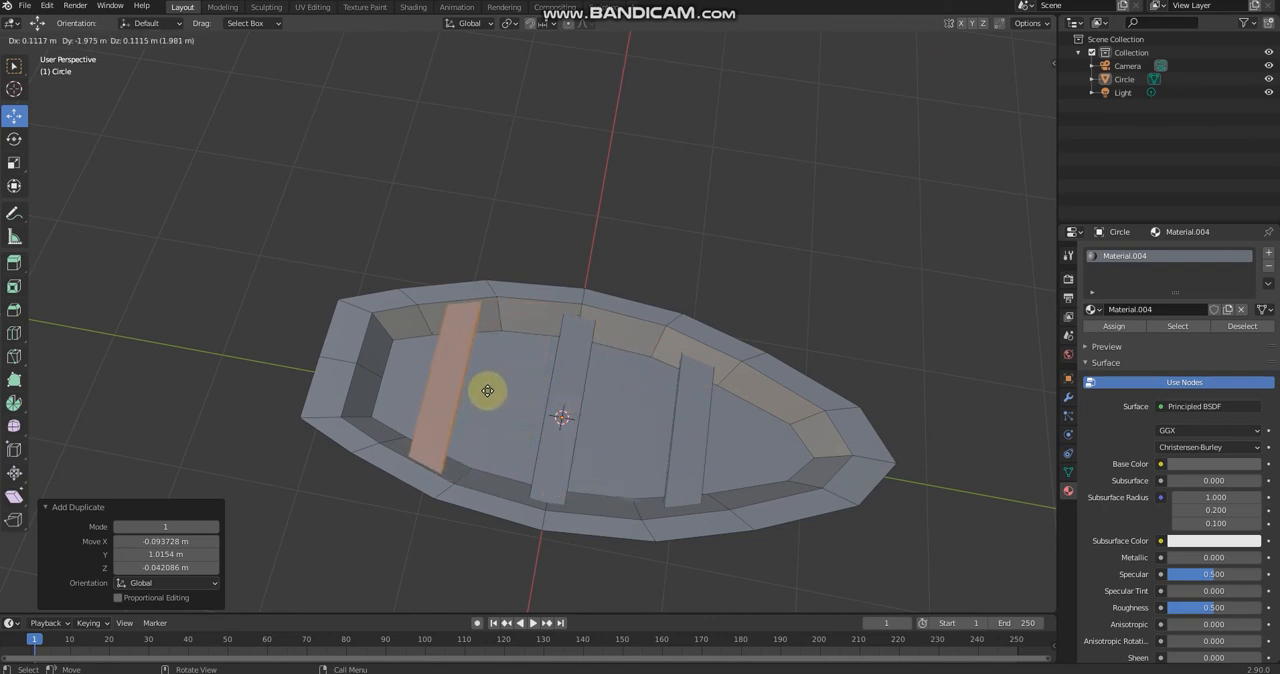
{"action": "left_click", "coordinate": [492, 388]}
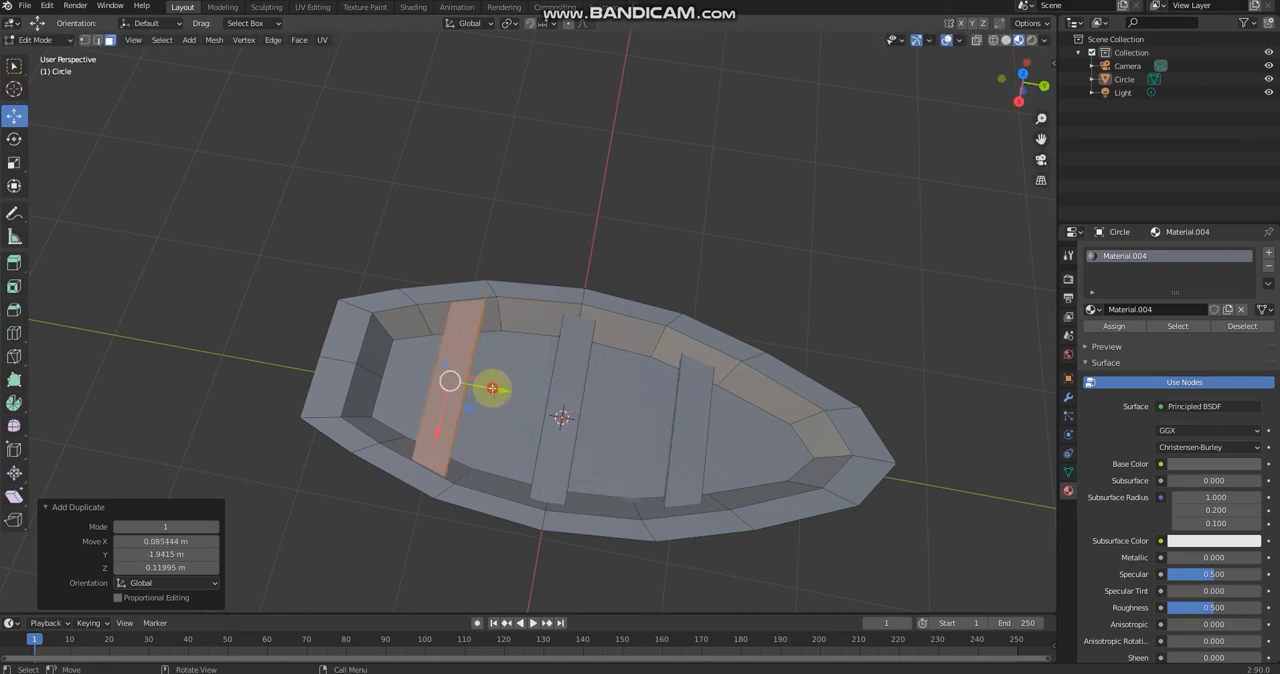
Step: Select all of the bow seat's faces and move the seat about 0.093 m along X
{"action": "left_click", "coordinate": [734, 166]}
{"action": "middle_click_drag", "start_coordinate": [734, 166], "coordinate": [583, 417]}
{"action": "scroll", "coordinate": [583, 417], "scroll_direction": "up", "scroll_amount": 3}
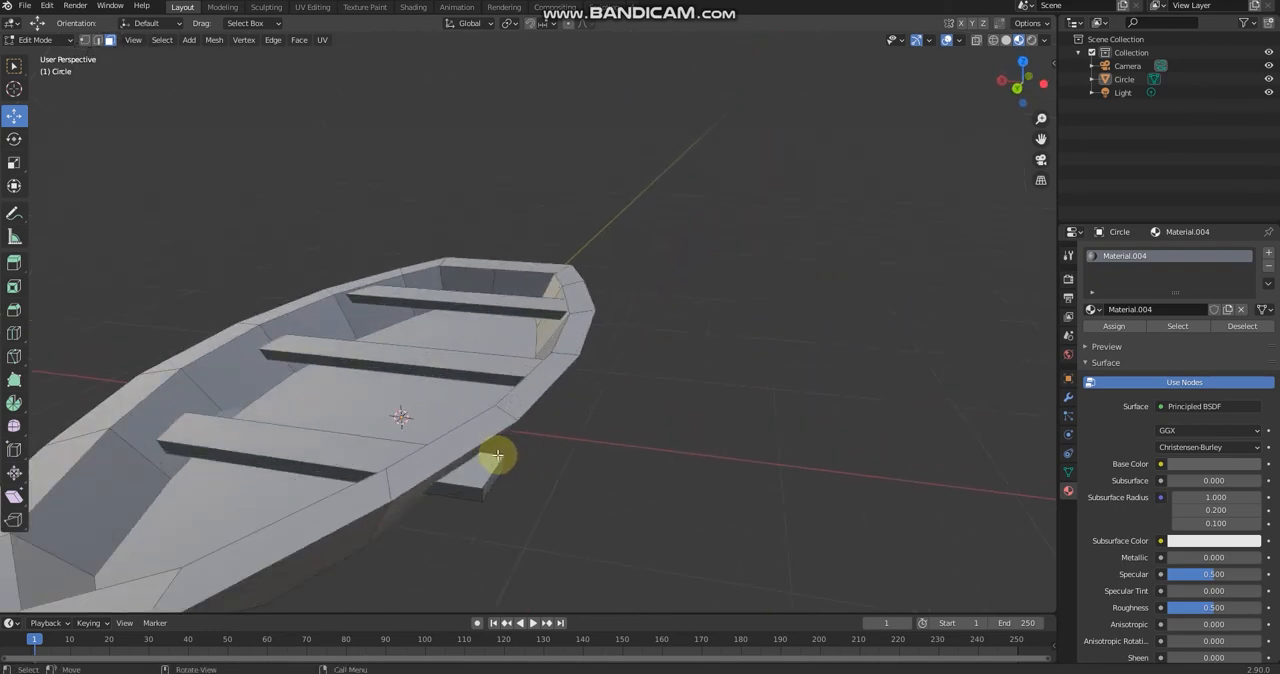
{"action": "left_click", "coordinate": [496, 450]}
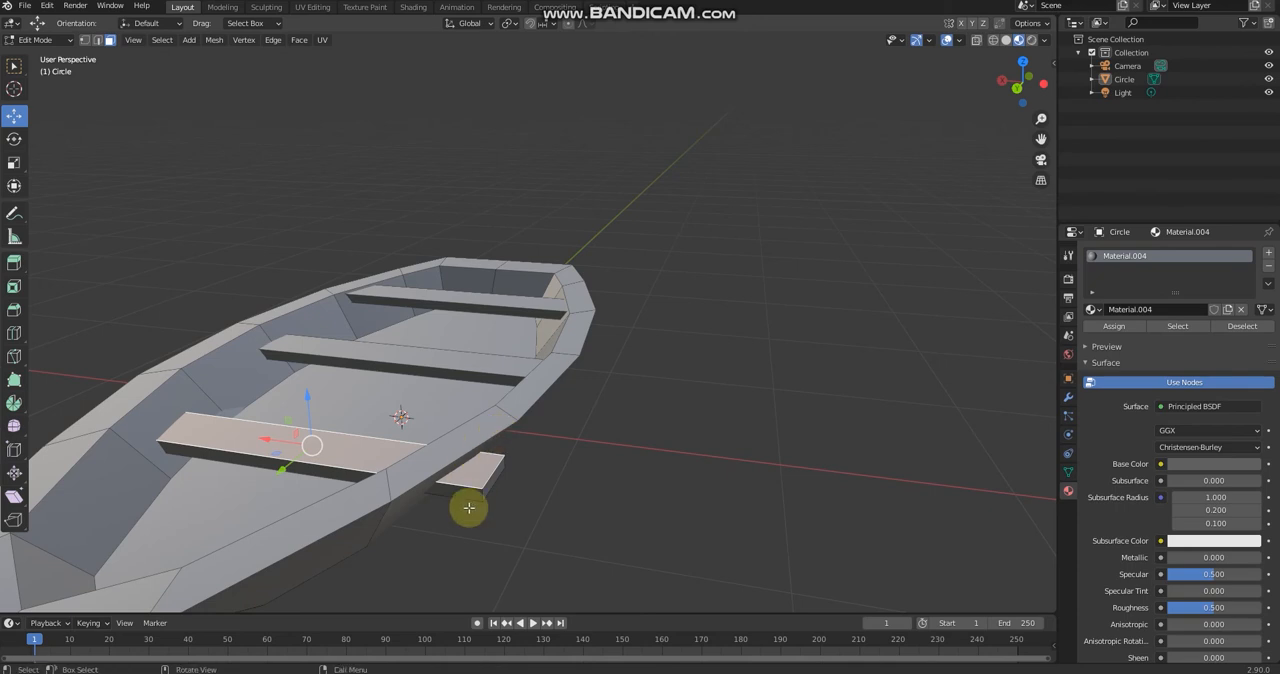
{"action": "middle_click_drag", "start_coordinate": [466, 509], "coordinate": [390, 302]}
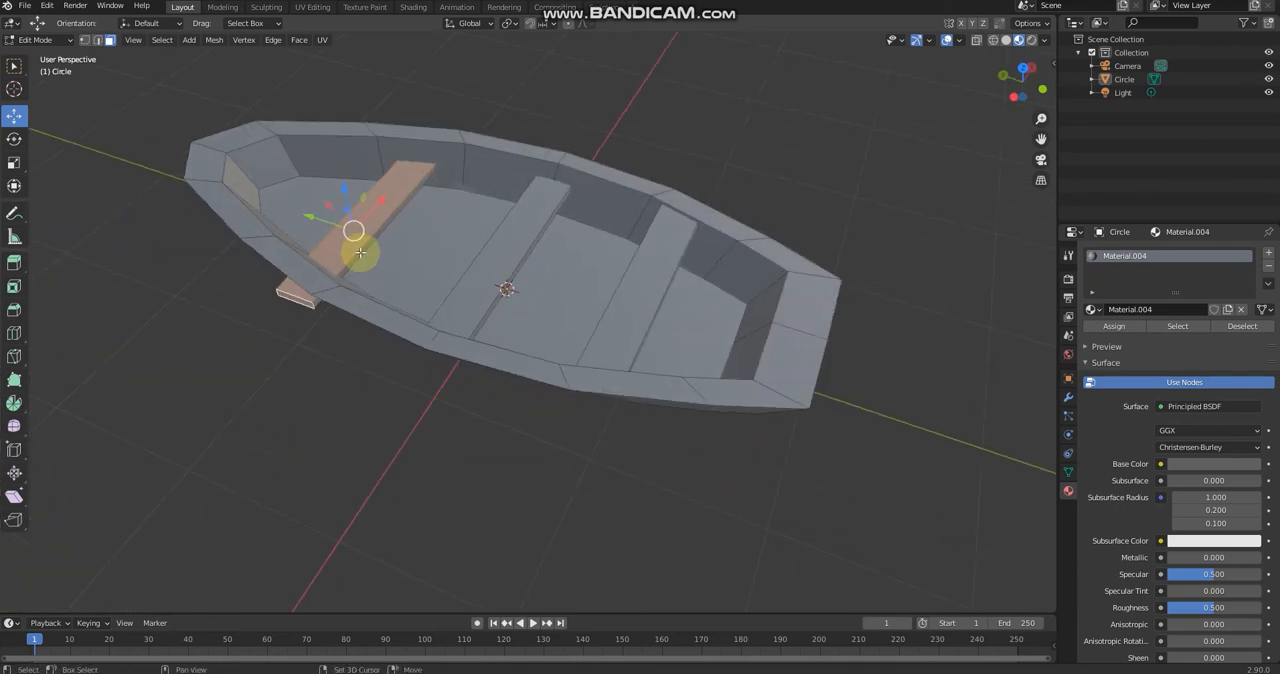
{"action": "middle_click_drag", "start_coordinate": [357, 251], "coordinate": [931, 431]}
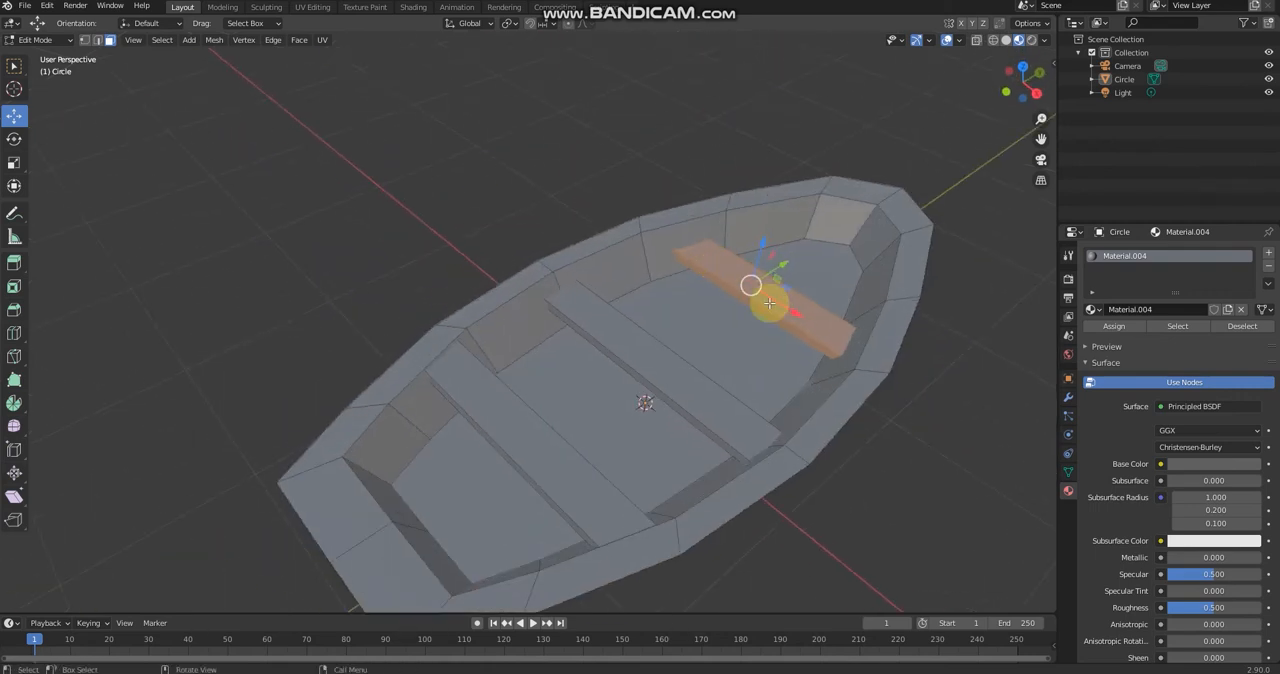
{"action": "left_click_drag", "start_coordinate": [773, 302], "coordinate": [779, 305]}
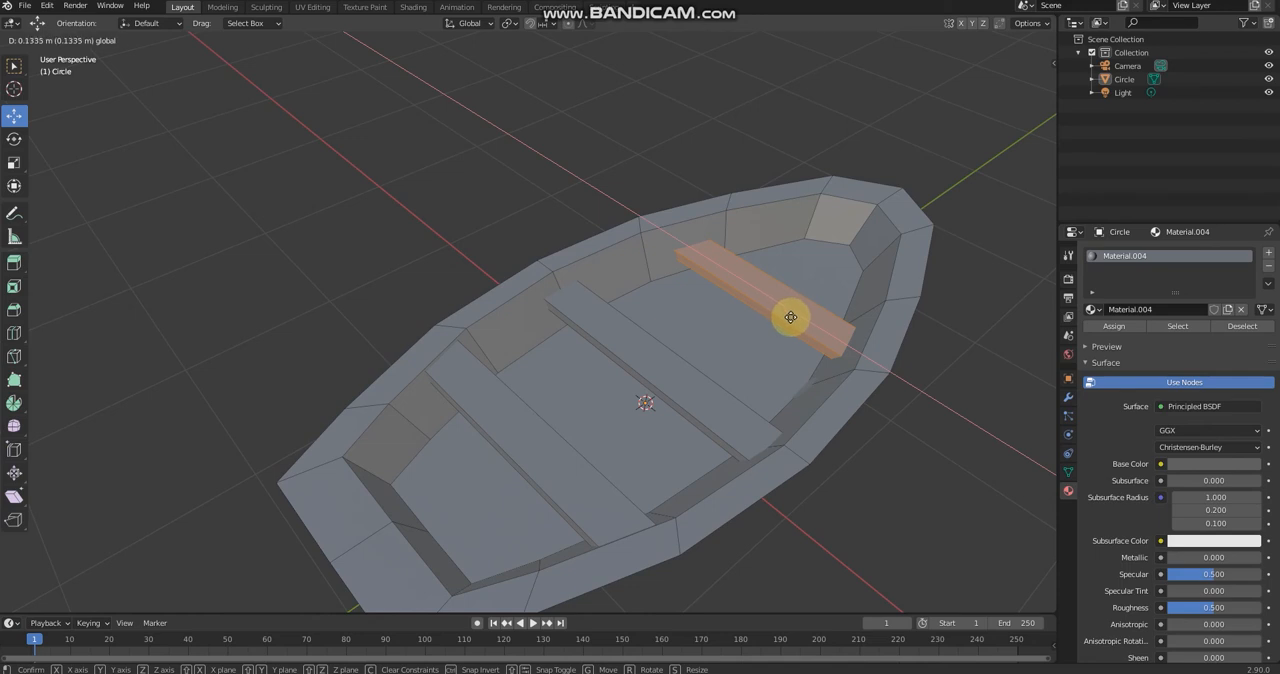
{"action": "left_click_drag", "start_coordinate": [784, 315], "coordinate": [781, 314]}
{"action": "middle_click_drag", "start_coordinate": [781, 314], "coordinate": [552, 218]}
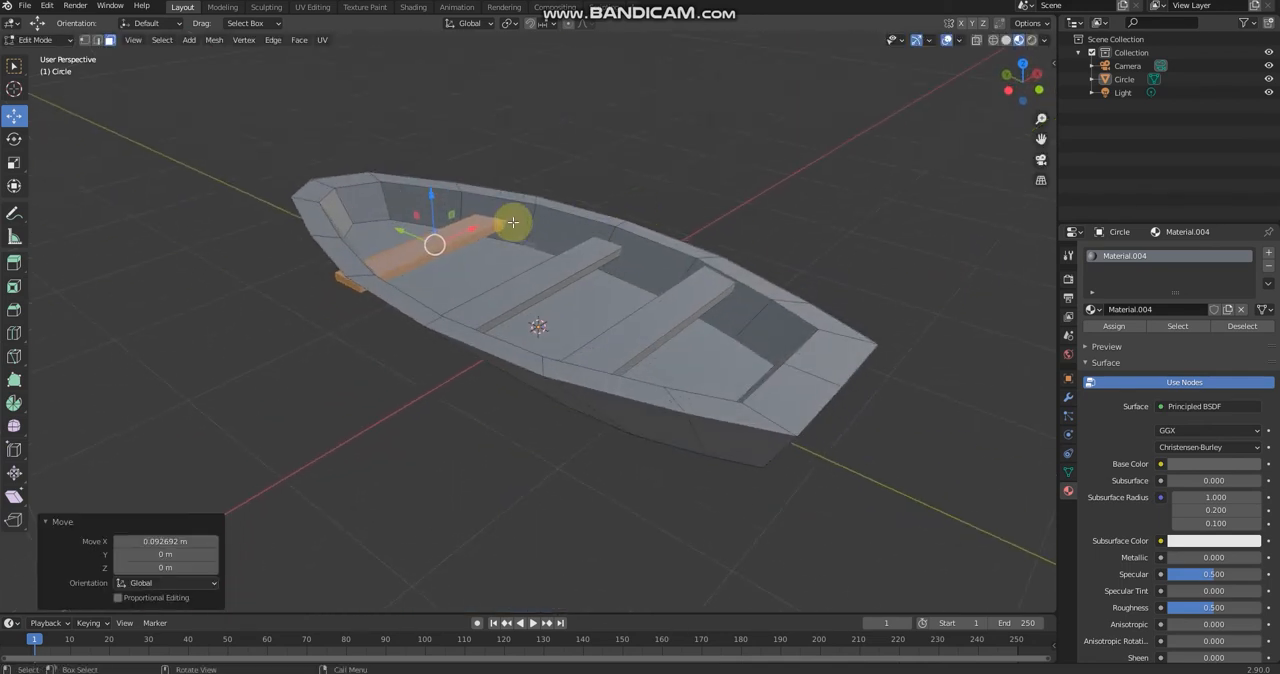
Step: Scale the bow seat uniformly by about 0.75 to fit the narrower hull, and clear the selection
{"action": "key", "text": "s"}
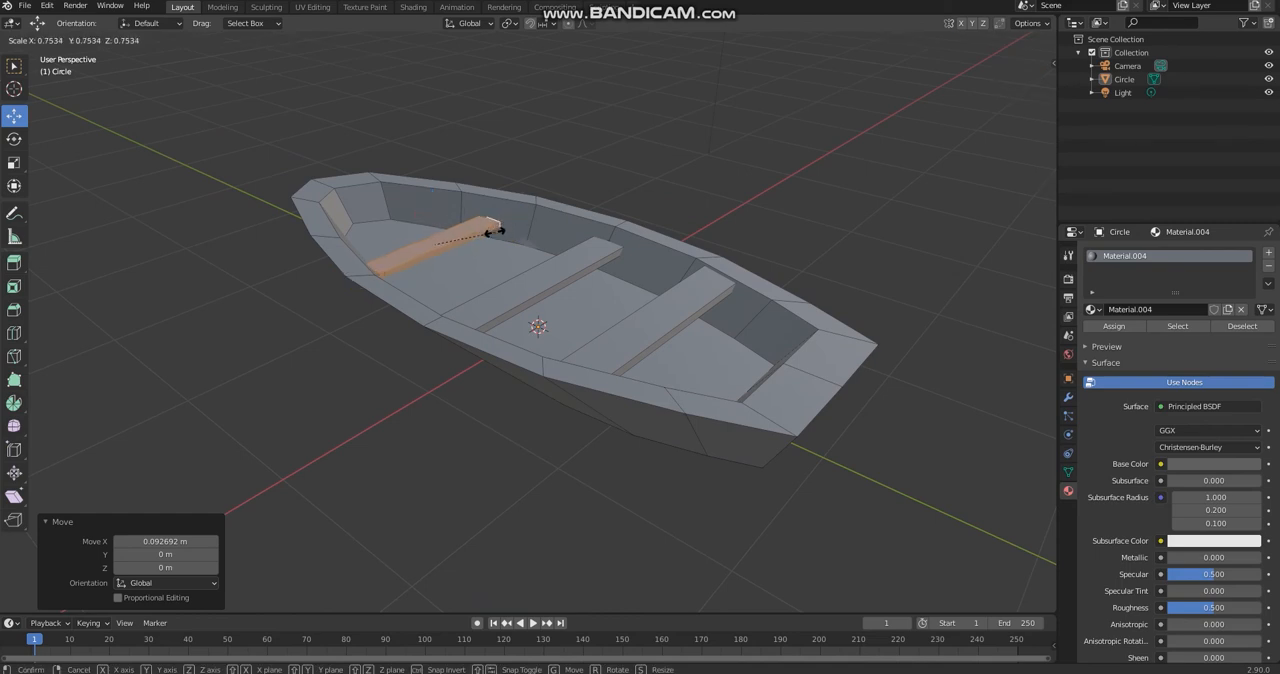
{"action": "left_click", "coordinate": [495, 230]}
{"action": "left_click", "coordinate": [690, 204]}
Step: Examine how the ends of the bow seat meet the inner hull sides
{"action": "middle_click_drag", "start_coordinate": [797, 163], "coordinate": [706, 249]}
{"action": "scroll", "coordinate": [824, 144], "scroll_direction": "up", "scroll_amount": 4}
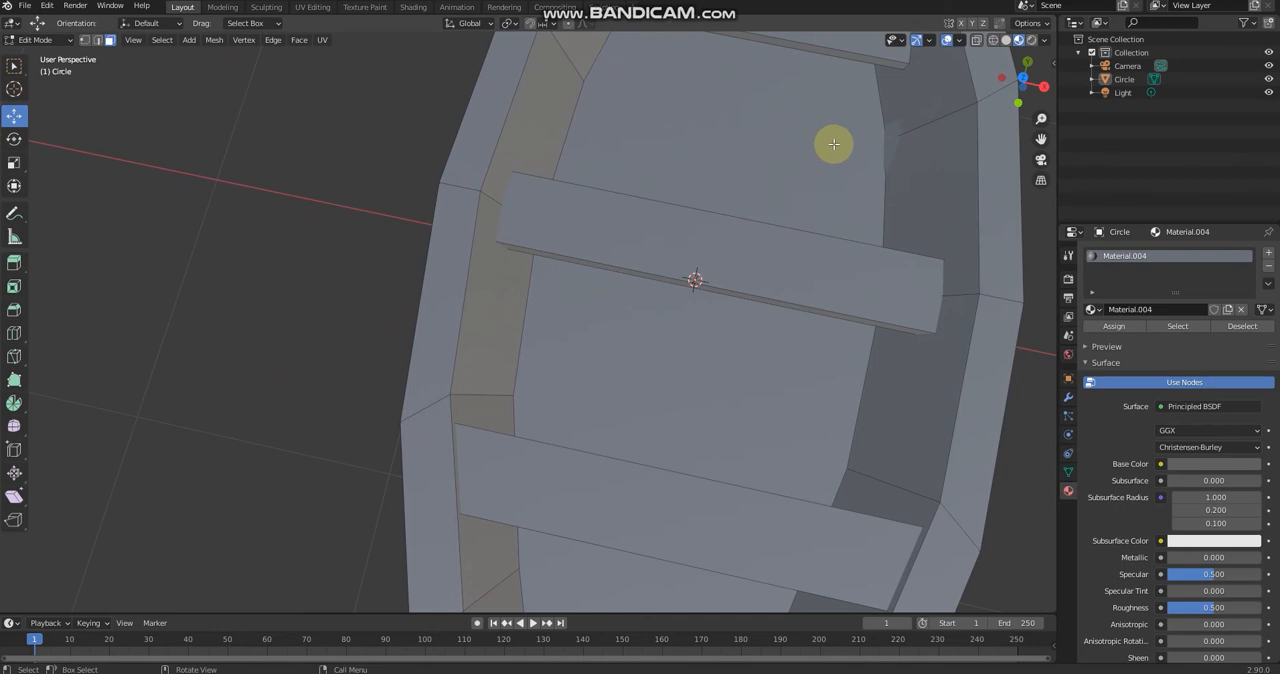
{"action": "middle_click_drag", "start_coordinate": [834, 144], "coordinate": [694, 206]}
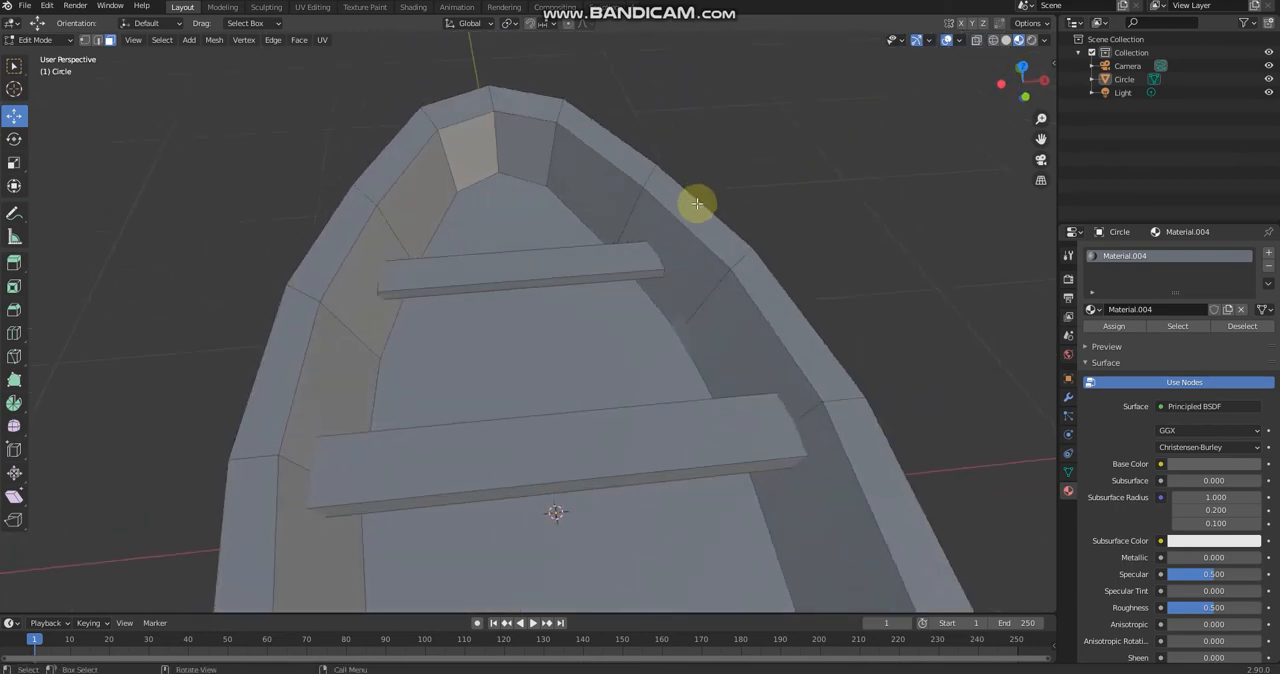
{"action": "scroll", "coordinate": [690, 222], "scroll_direction": "up", "scroll_amount": 2}
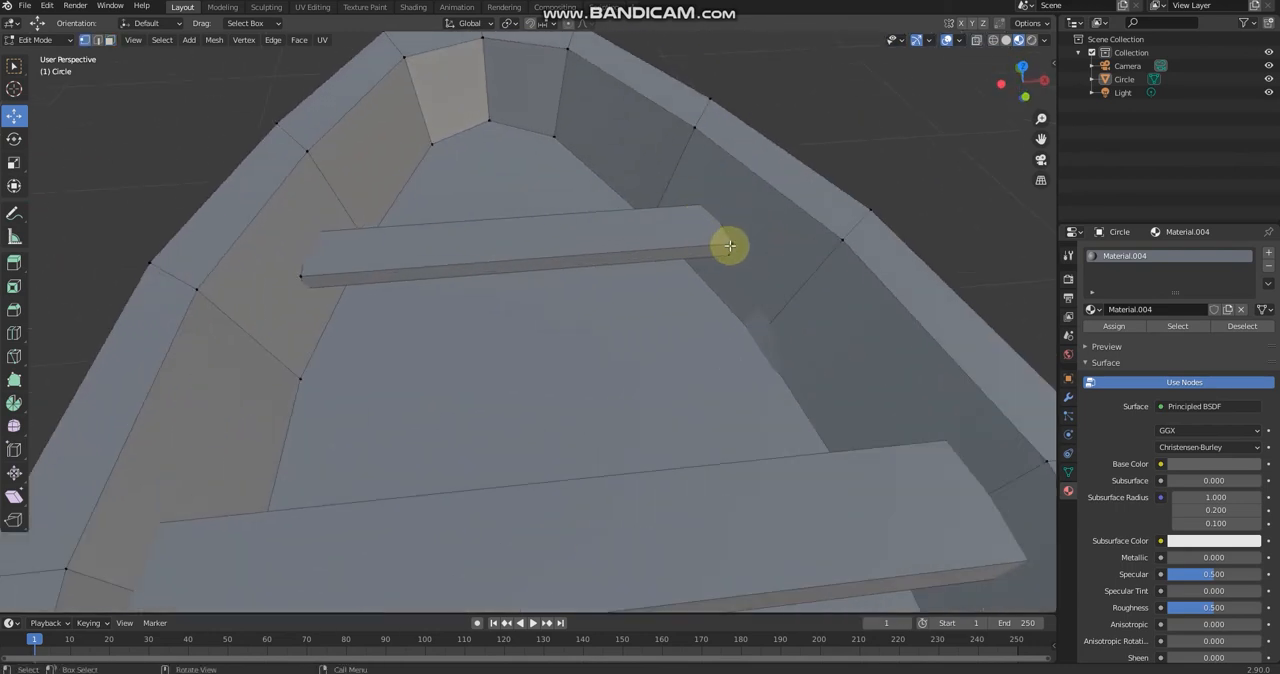
{"action": "left_click", "coordinate": [810, 300]}
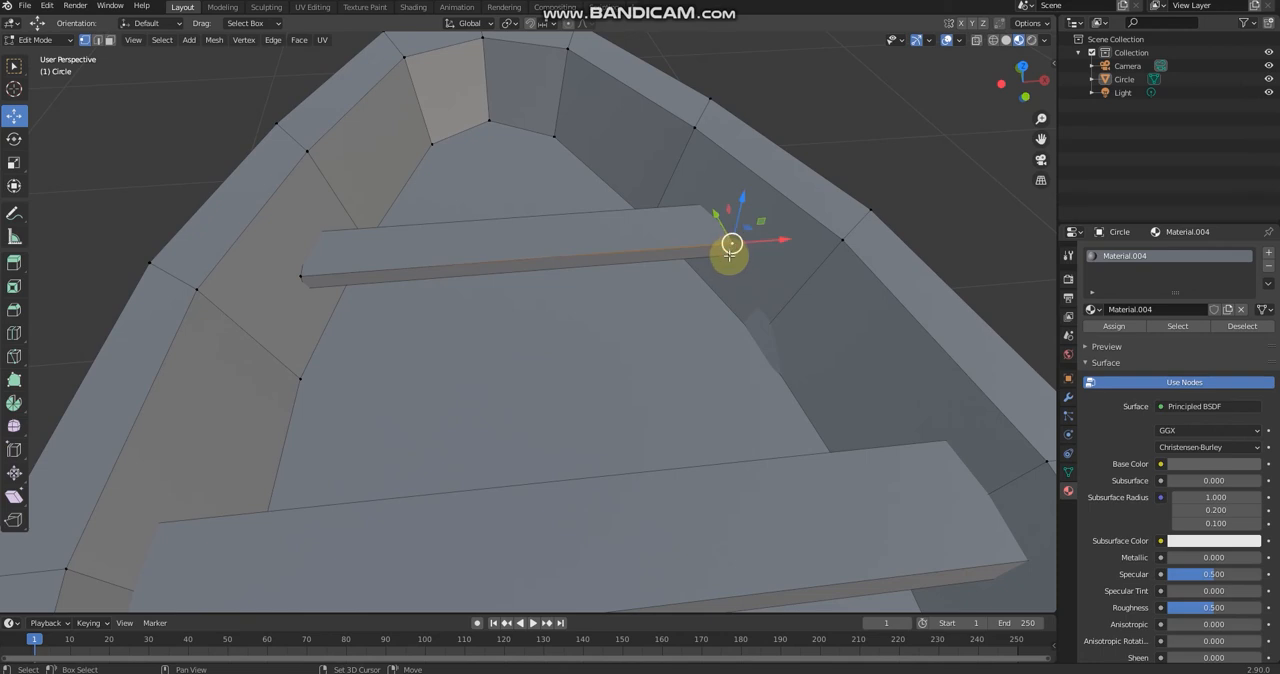
{"action": "left_click", "coordinate": [782, 280]}
{"action": "scroll", "coordinate": [718, 239], "scroll_direction": "up", "scroll_amount": 2}
{"action": "scroll", "coordinate": [830, 220], "scroll_direction": "up", "scroll_amount": 2}
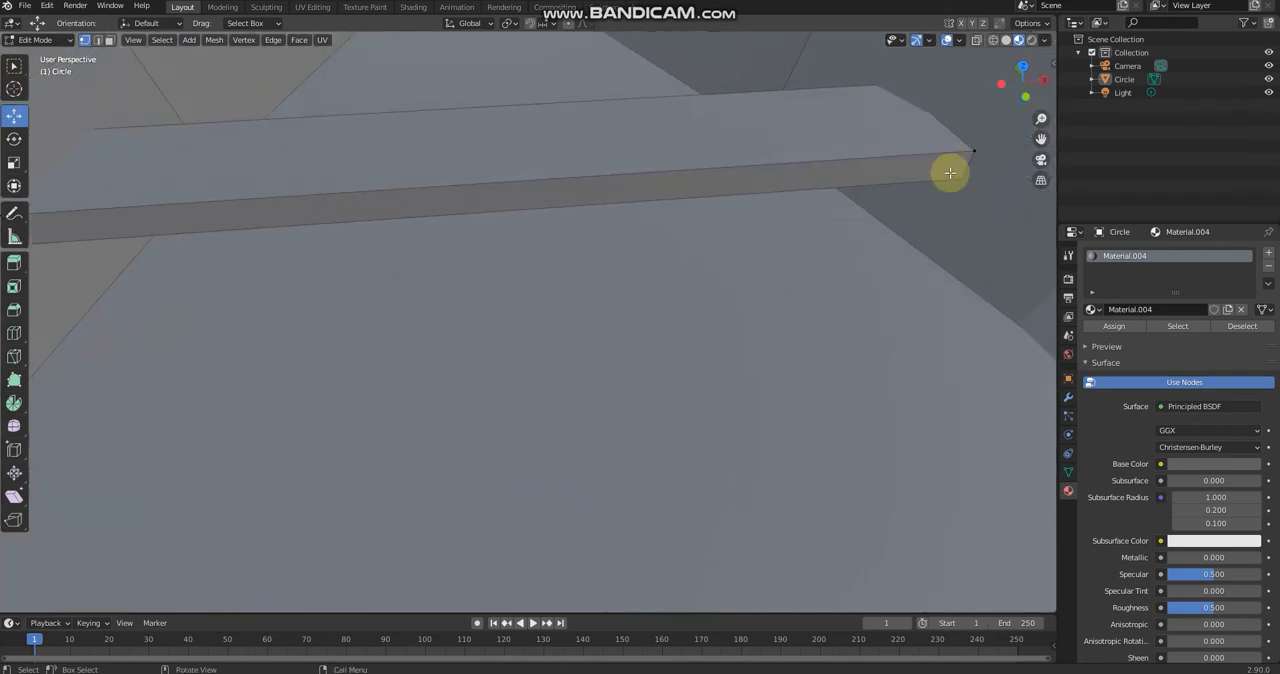
{"action": "middle_click_drag", "start_coordinate": [949, 172], "coordinate": [838, 140]}
{"action": "scroll", "coordinate": [834, 153], "scroll_direction": "down", "scroll_amount": 2}
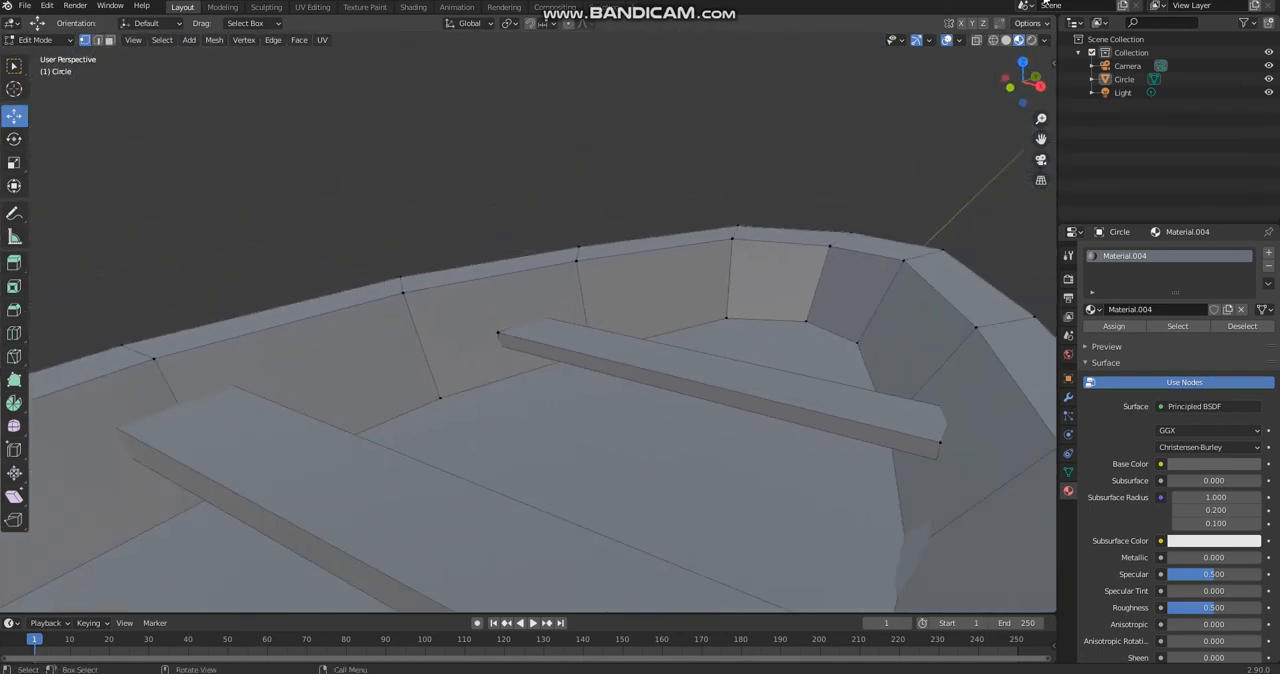
{"action": "left_click", "coordinate": [979, 42]}
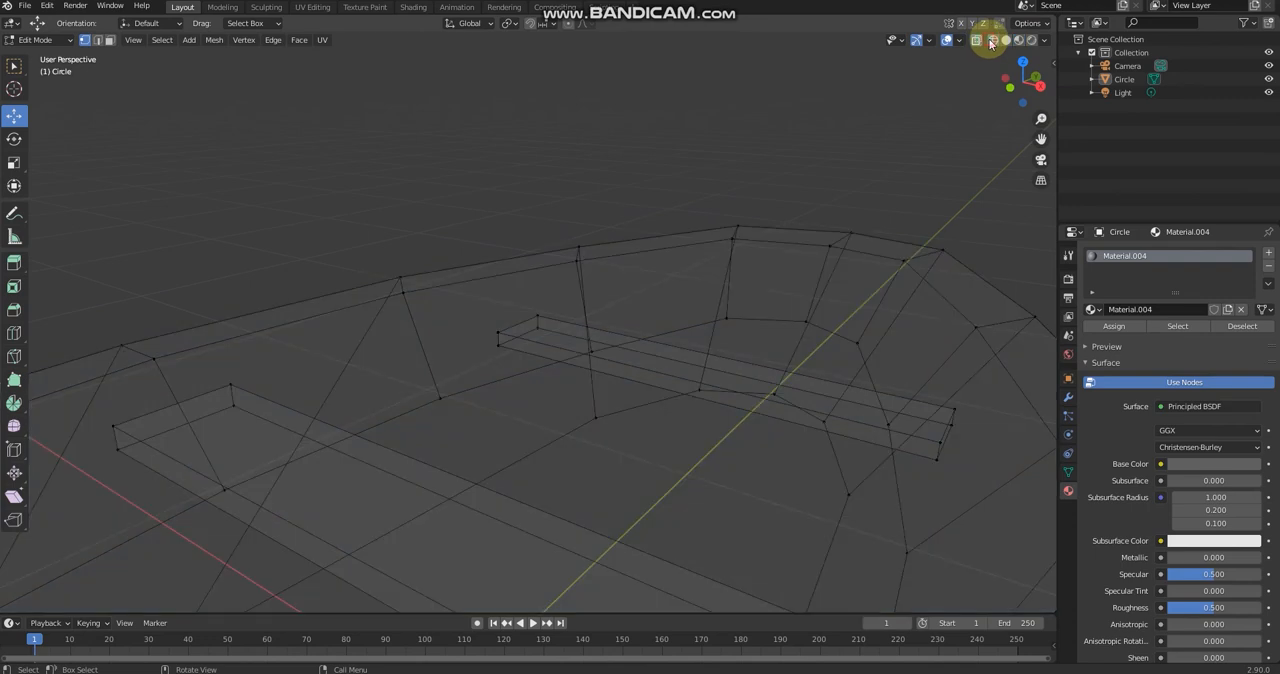
{"action": "left_click", "coordinate": [499, 333]}
{"action": "left_click", "coordinate": [536, 314], "text": "shift"}
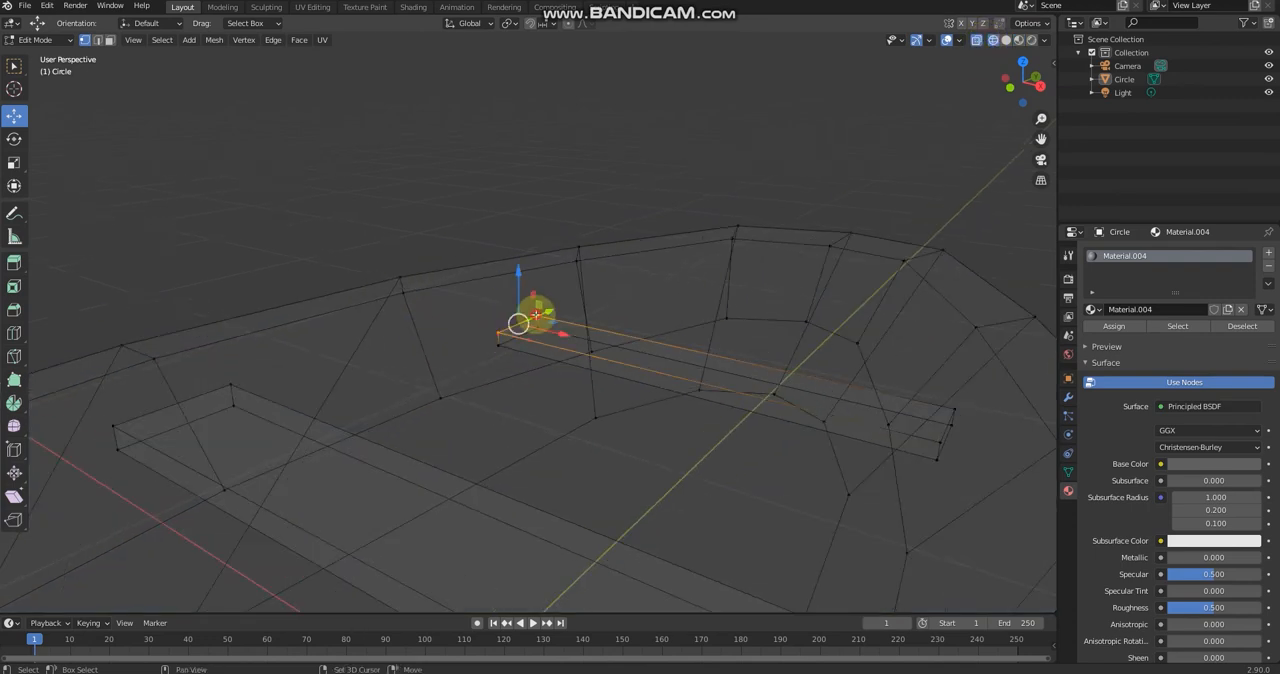
{"action": "left_click", "coordinate": [498, 345], "text": "shift"}
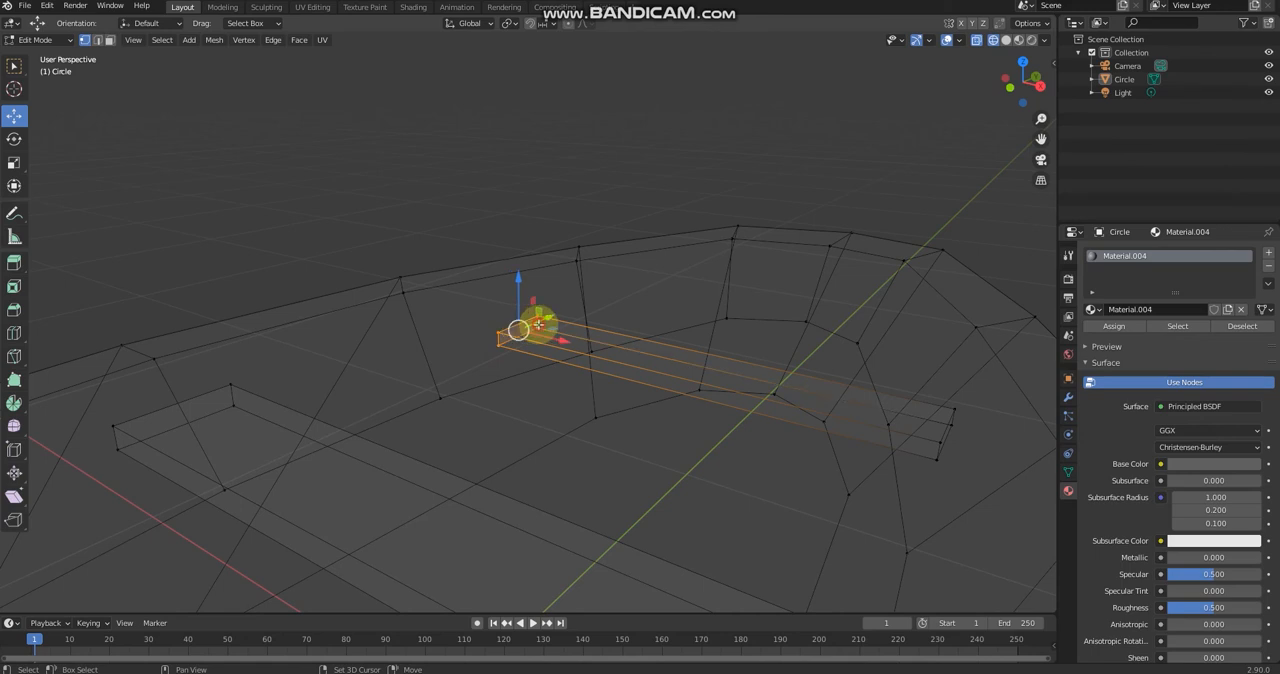
{"action": "left_click", "coordinate": [1008, 41]}
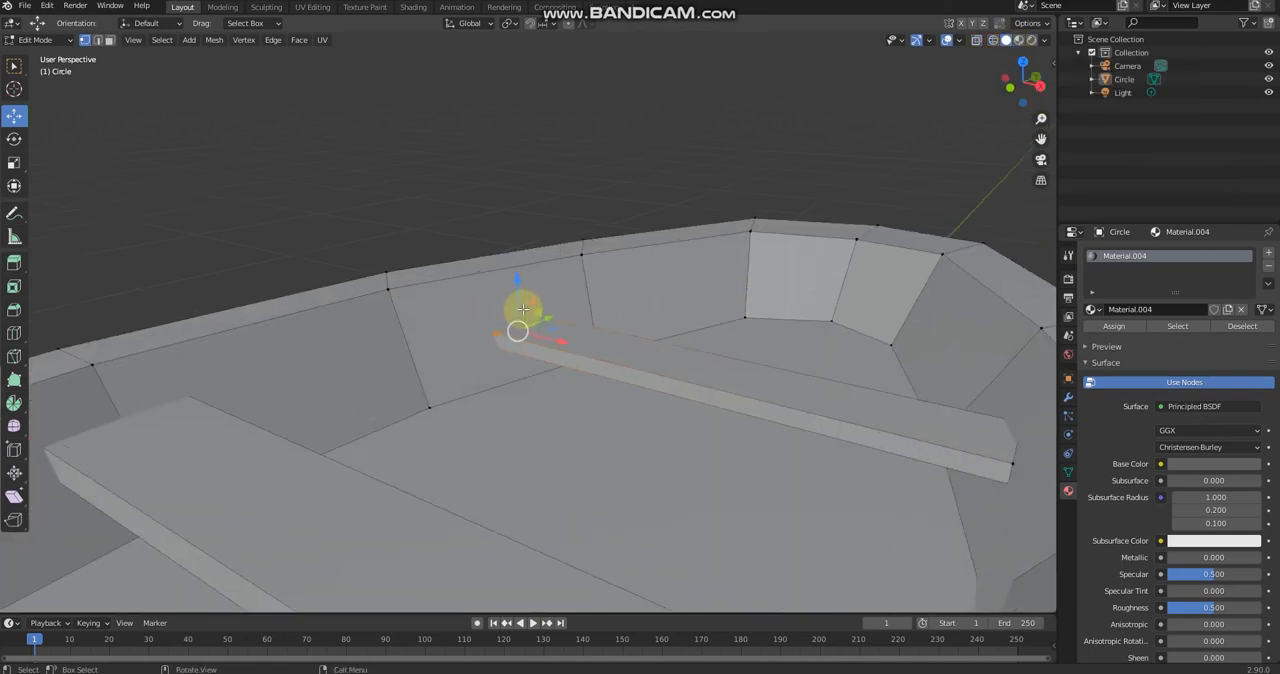
{"action": "scroll", "coordinate": [530, 325], "scroll_direction": "up", "scroll_amount": 3}
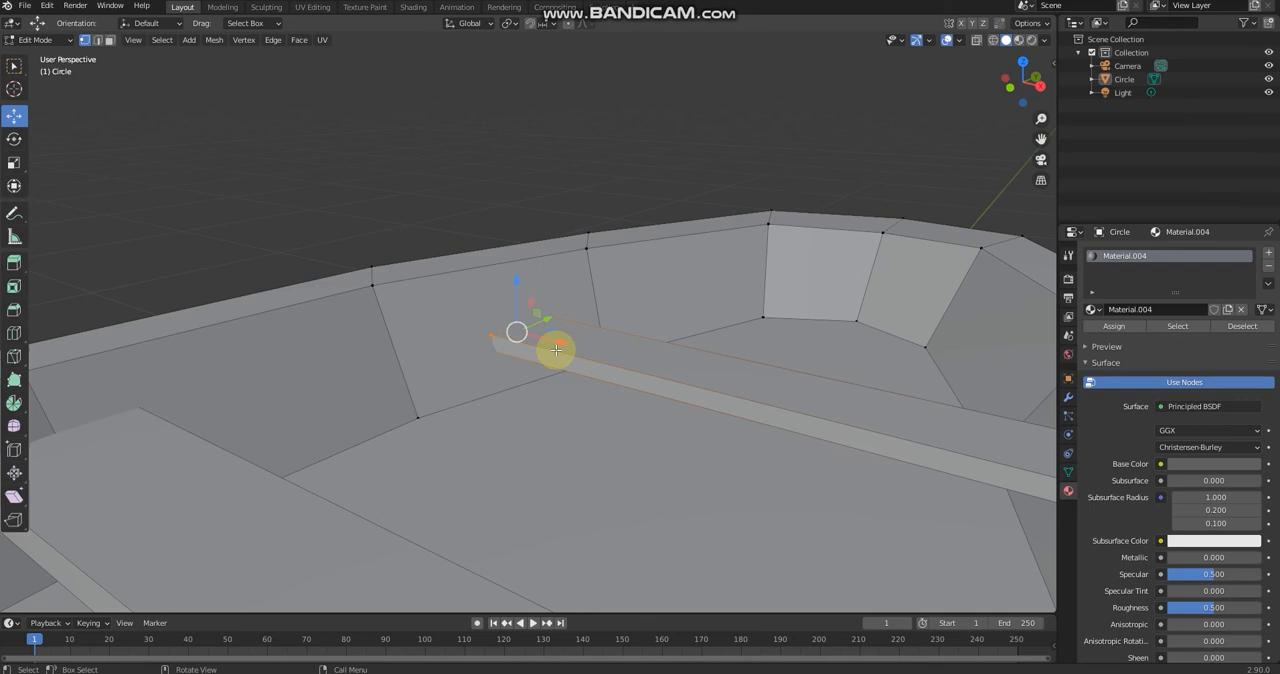
Step: In wireframe shading, move the bow seat's two stern-side corner vertices at its -X end about -0.062 m along X
{"action": "left_click", "coordinate": [985, 44]}
{"action": "left_click", "coordinate": [485, 340]}
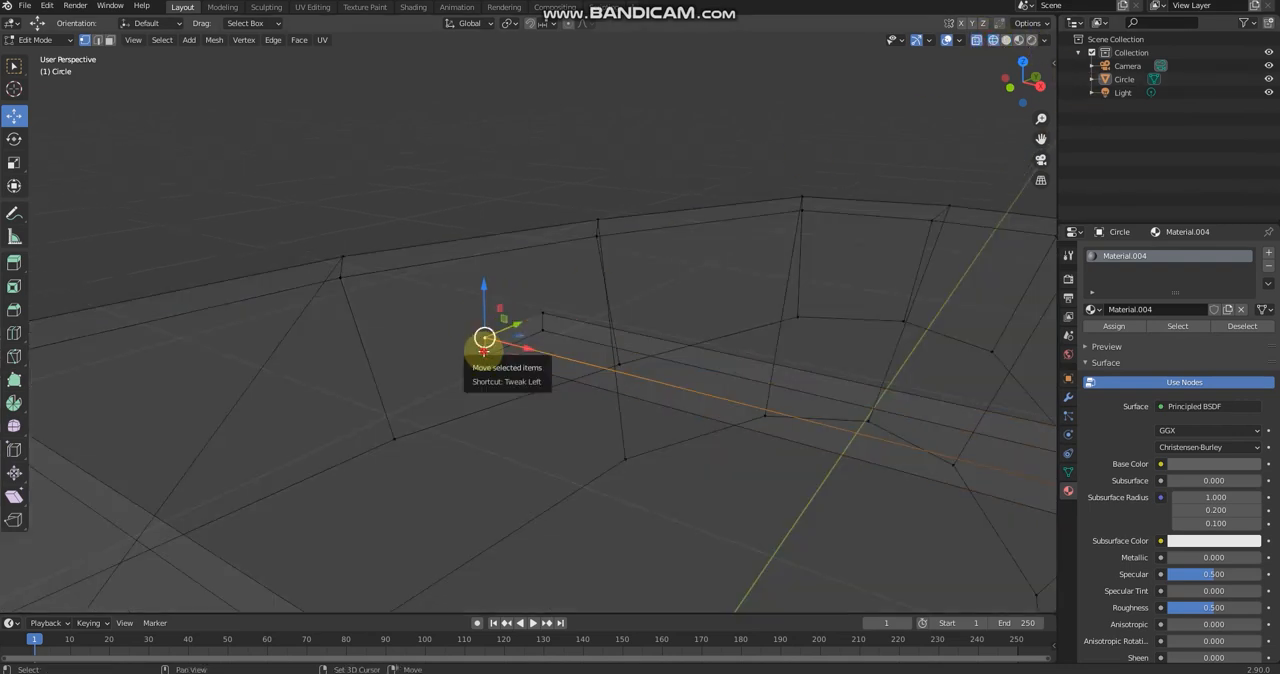
{"action": "middle_click_drag", "start_coordinate": [629, 328], "coordinate": [150, 401]}
{"action": "left_click_drag", "start_coordinate": [147, 401], "coordinate": [100, 404]}
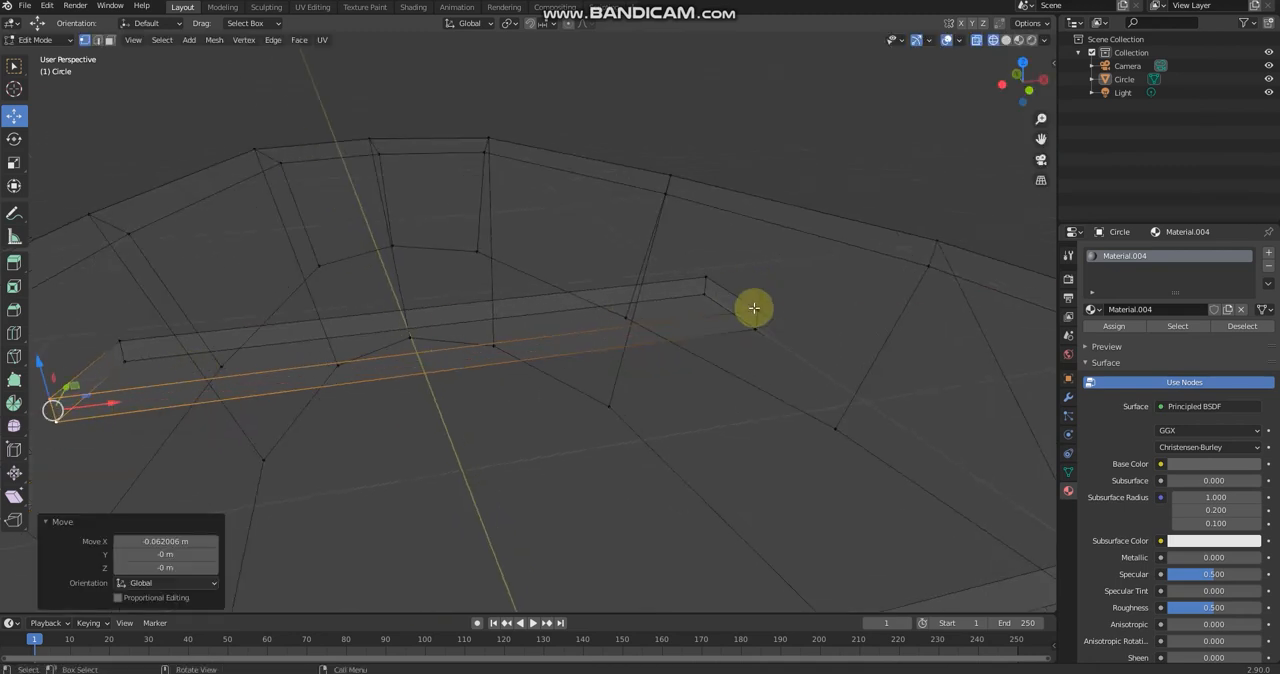
Step: Move the bow seat's two stern-side corner vertices at its opposite end outward along X toward the hull side, and clear the selection
{"action": "left_click", "coordinate": [754, 308]}
{"action": "left_click", "coordinate": [755, 327], "text": "shift"}
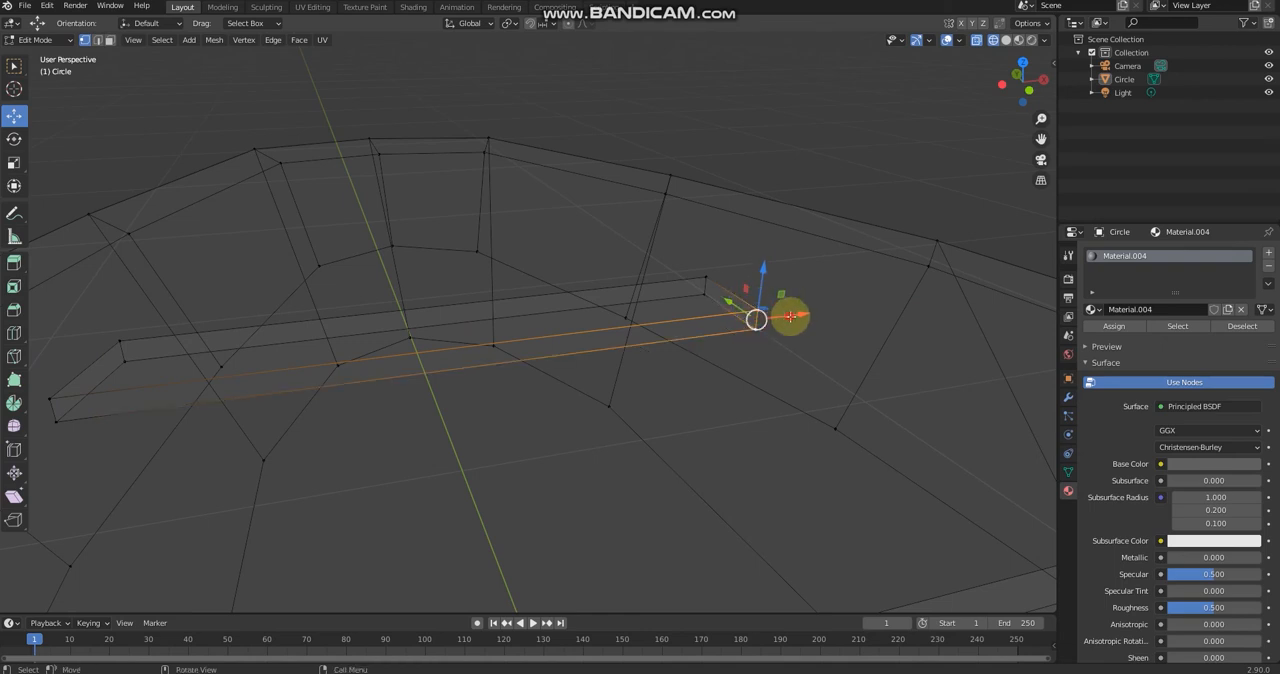
{"action": "left_click_drag", "start_coordinate": [793, 315], "coordinate": [816, 309]}
{"action": "left_click", "coordinate": [887, 123]}
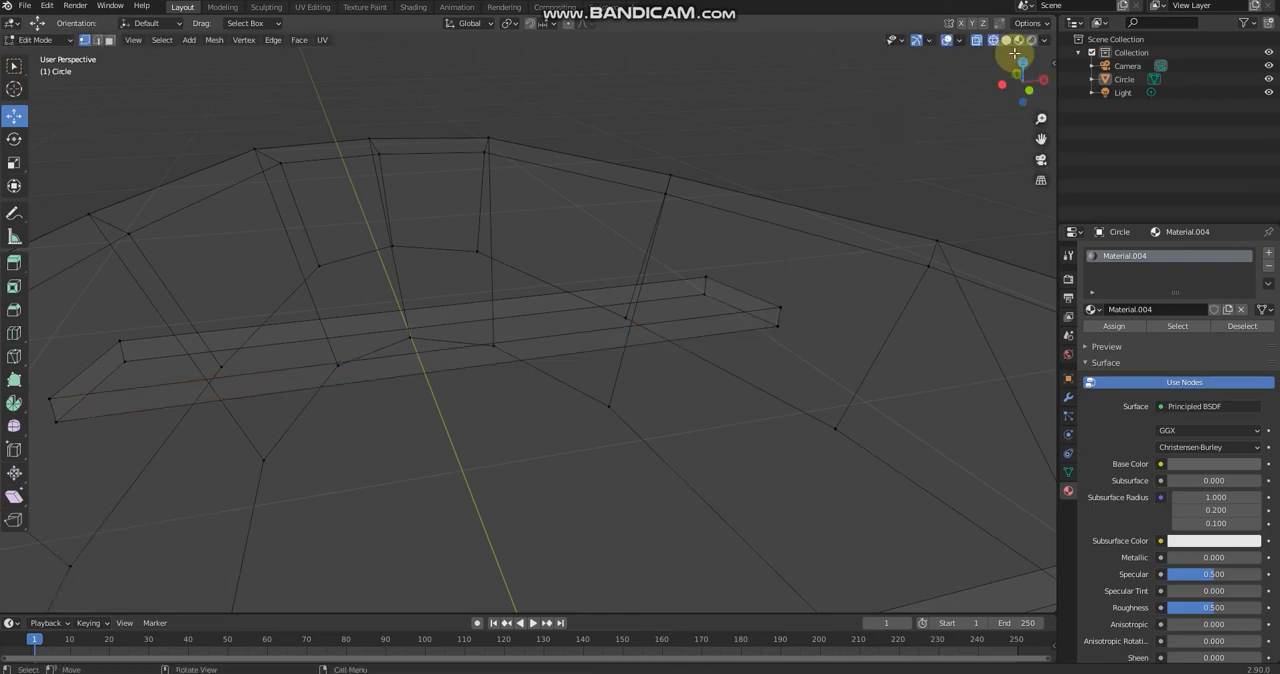
Step: In solid shading, pull the seat corner protruding through the hull side back about -0.029 m along X, and clear the selection
{"action": "middle_click_drag", "start_coordinate": [924, 134], "coordinate": [683, 157]}
{"action": "scroll", "coordinate": [726, 297], "scroll_direction": "up", "scroll_amount": 3}
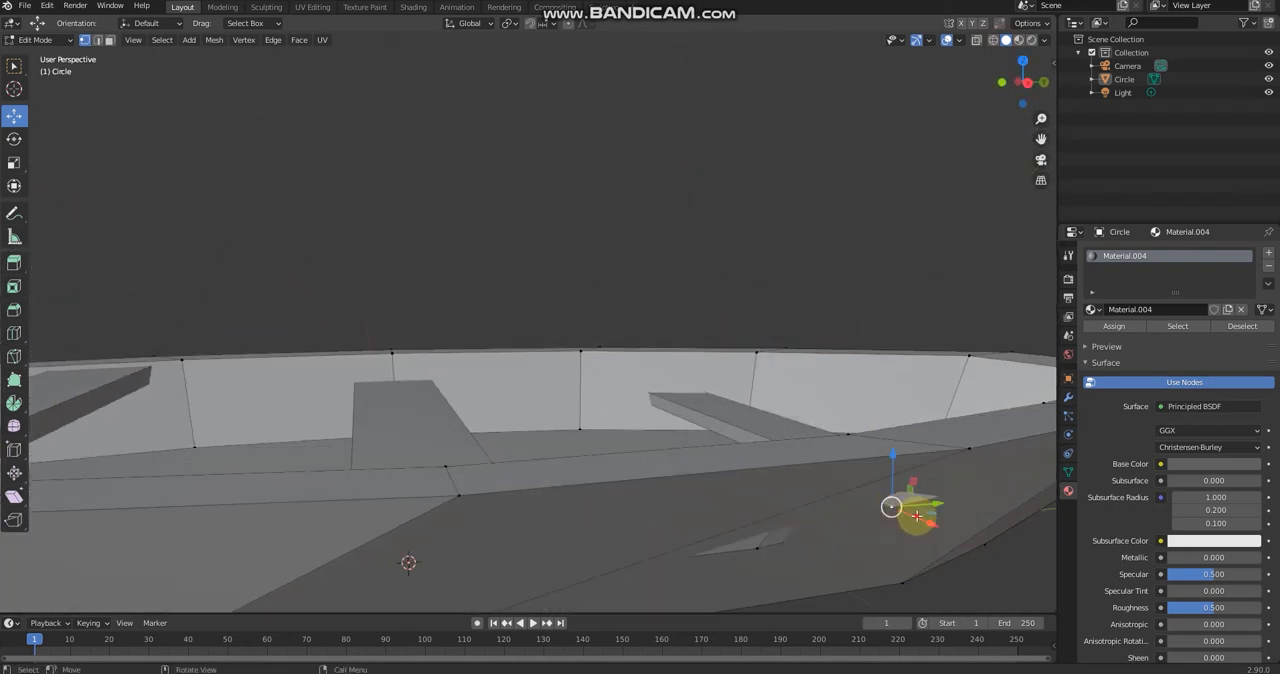
{"action": "left_click_drag", "start_coordinate": [916, 516], "coordinate": [903, 514]}
{"action": "middle_click_drag", "start_coordinate": [903, 514], "coordinate": [492, 237]}
{"action": "scroll", "coordinate": [492, 237], "scroll_direction": "down", "scroll_amount": 6}
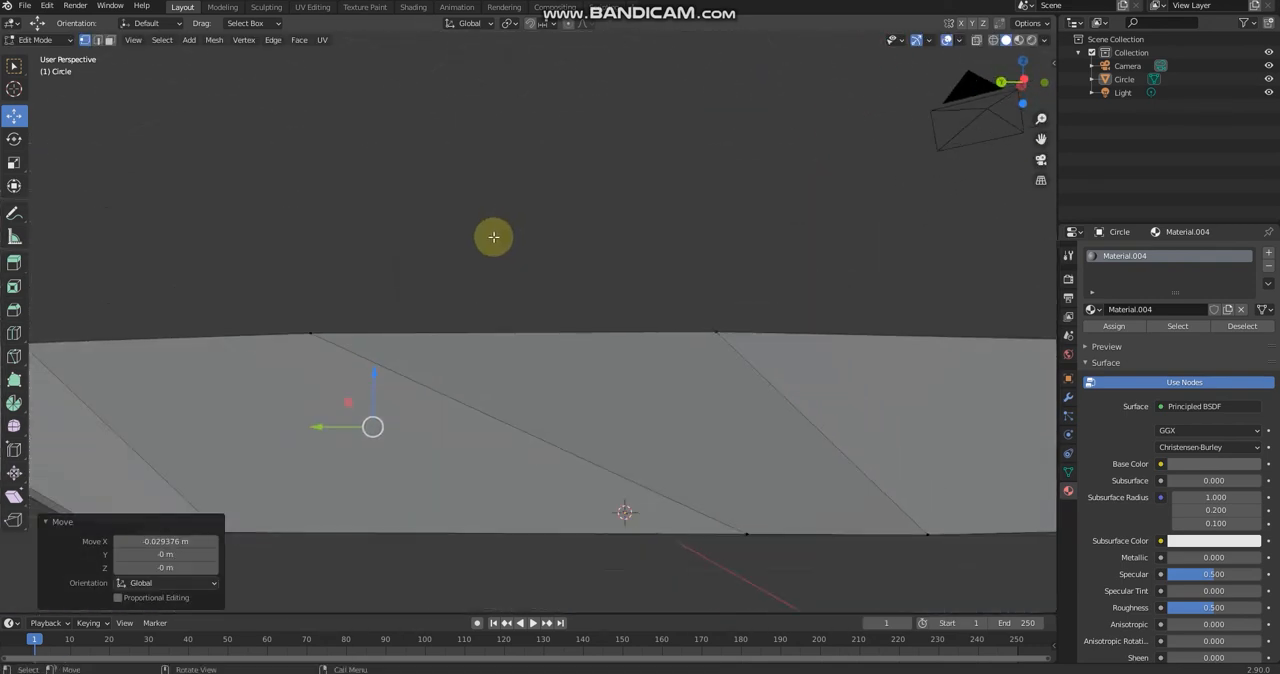
{"action": "left_click", "coordinate": [557, 167]}
Step: Show the boat in material preview shading and select all the top faces around the hull's rim
{"action": "middle_click_drag", "start_coordinate": [557, 167], "coordinate": [520, 298]}
{"action": "scroll", "coordinate": [520, 298], "scroll_direction": "down", "scroll_amount": 3}
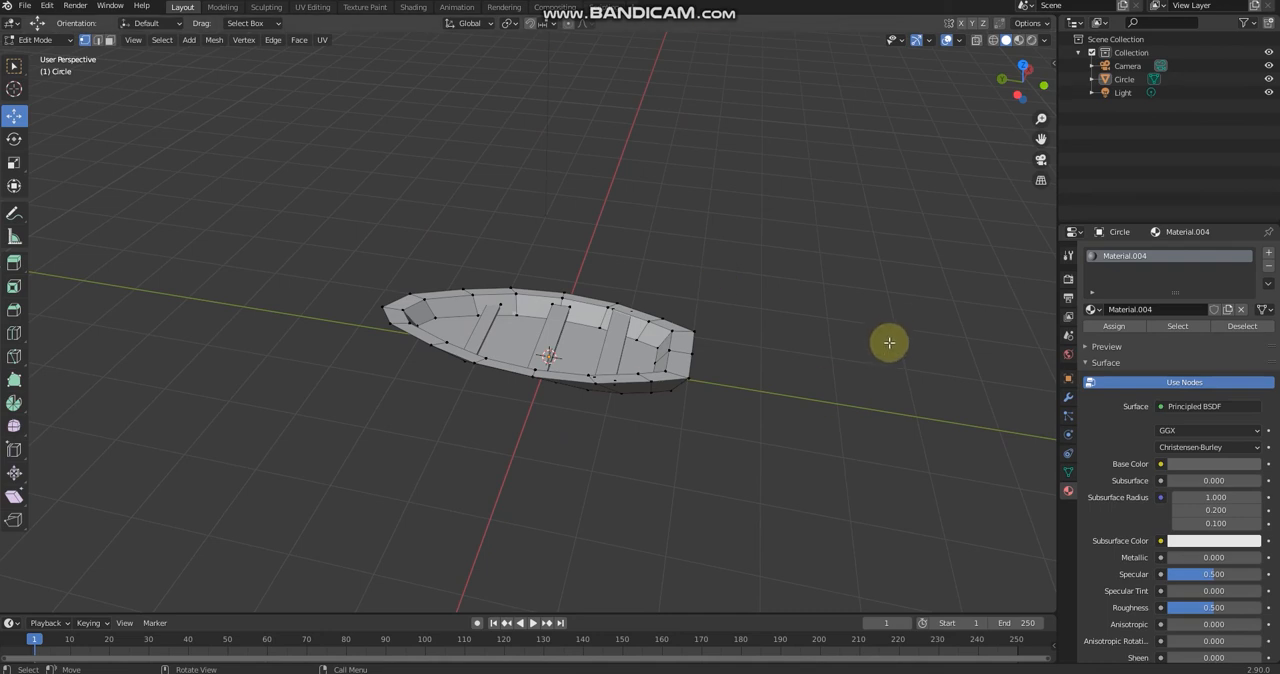
{"action": "middle_click_drag", "start_coordinate": [889, 340], "coordinate": [834, 417]}
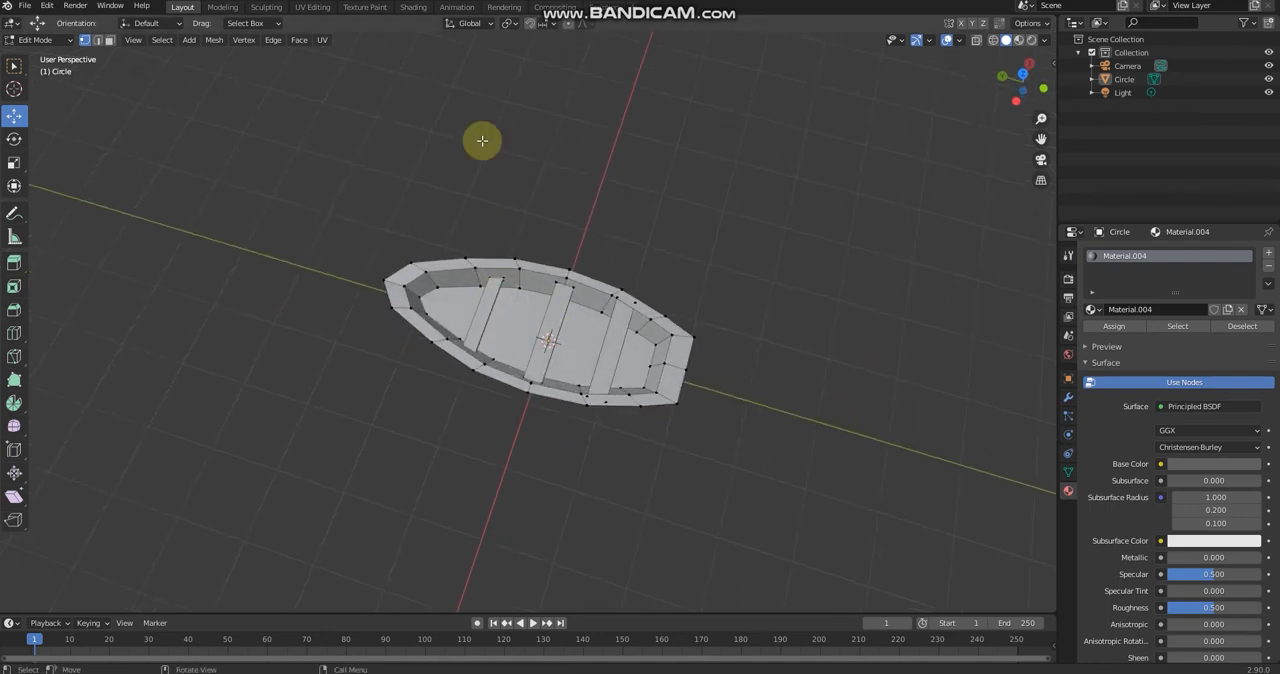
{"action": "scroll", "coordinate": [510, 305], "scroll_direction": "up", "scroll_amount": 3}
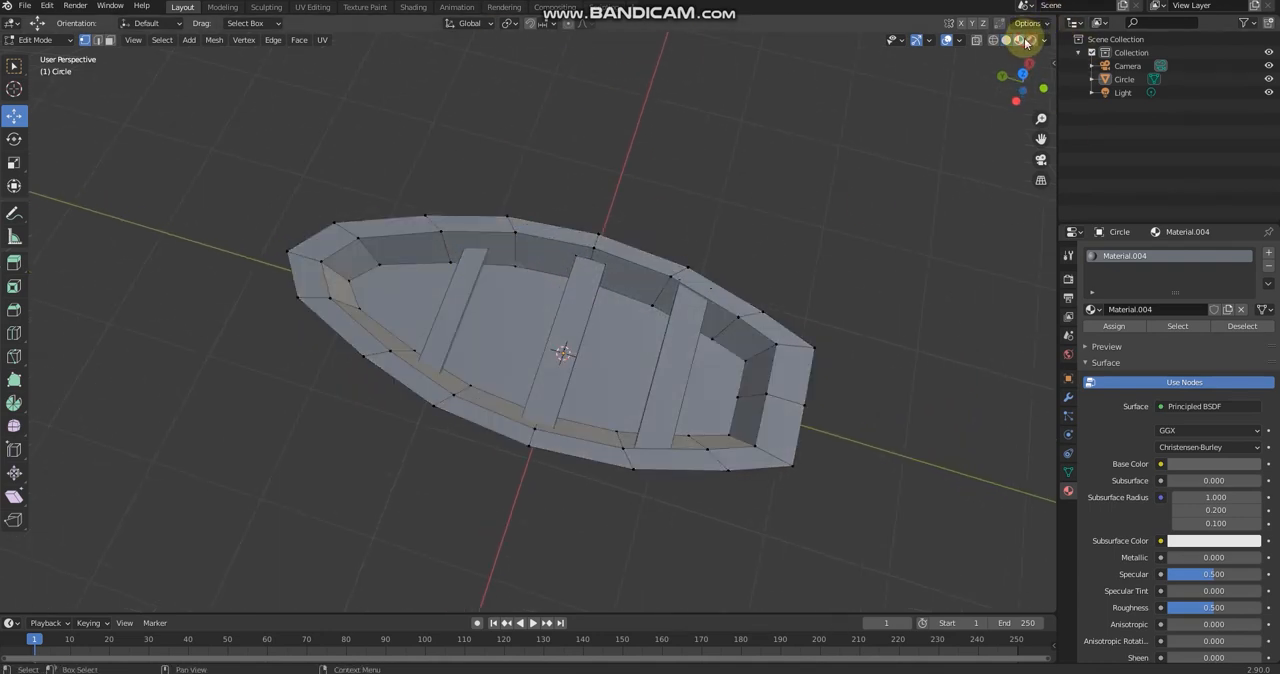
{"action": "middle_click_drag", "start_coordinate": [803, 286], "coordinate": [816, 170]}
{"action": "middle_click_drag", "start_coordinate": [610, 285], "coordinate": [397, 175]}
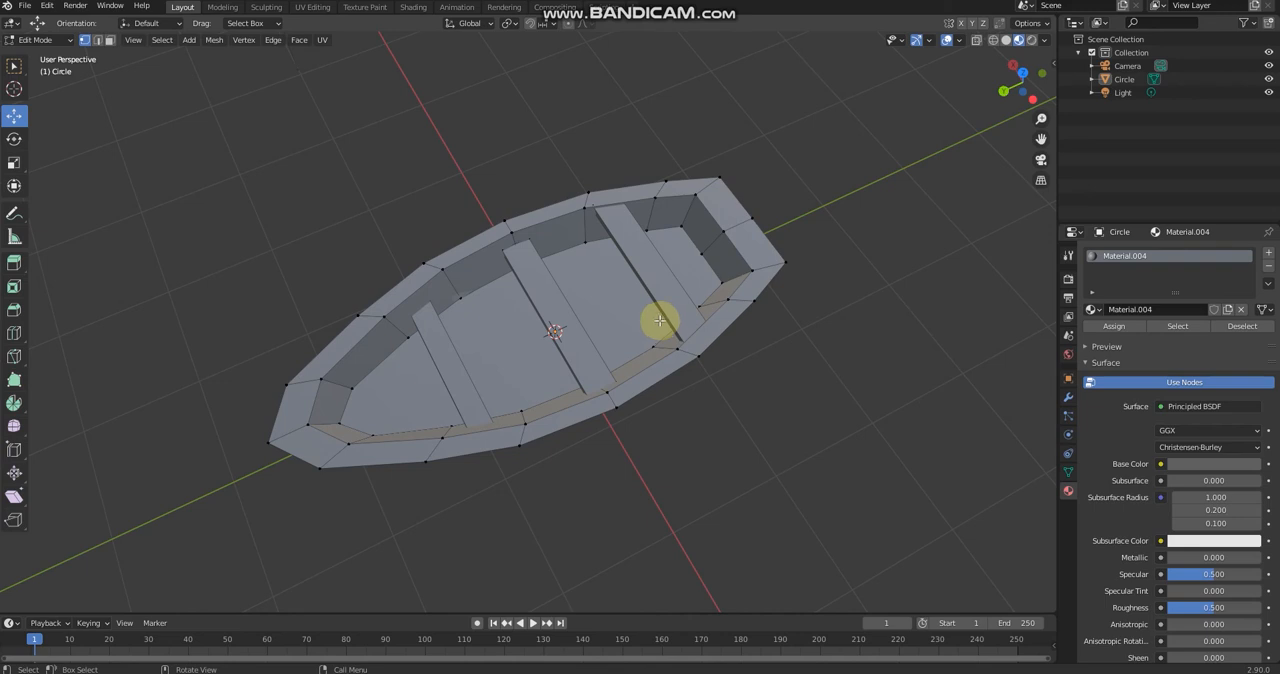
{"action": "left_click", "coordinate": [299, 406]}
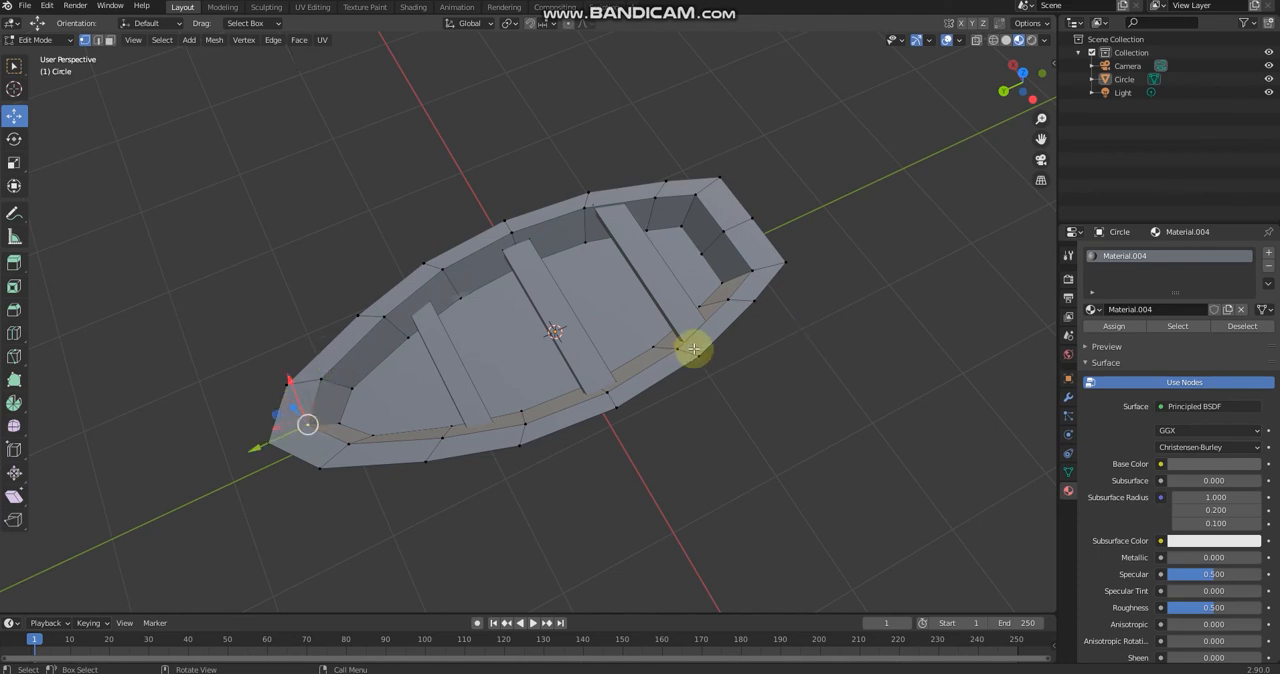
{"action": "left_click", "coordinate": [296, 407]}
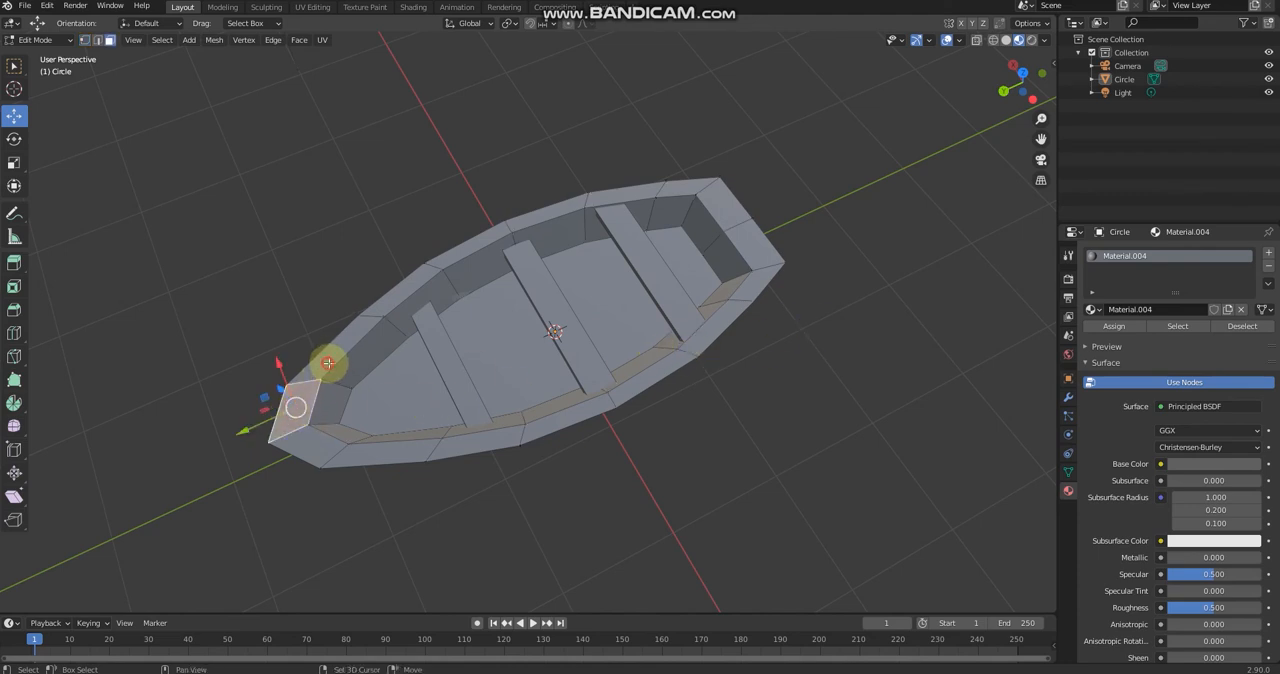
{"action": "left_click", "coordinate": [328, 363], "text": "shift"}
{"action": "left_click", "coordinate": [394, 301], "text": "shift"}
{"action": "left_click", "coordinate": [306, 446], "text": "shift"}
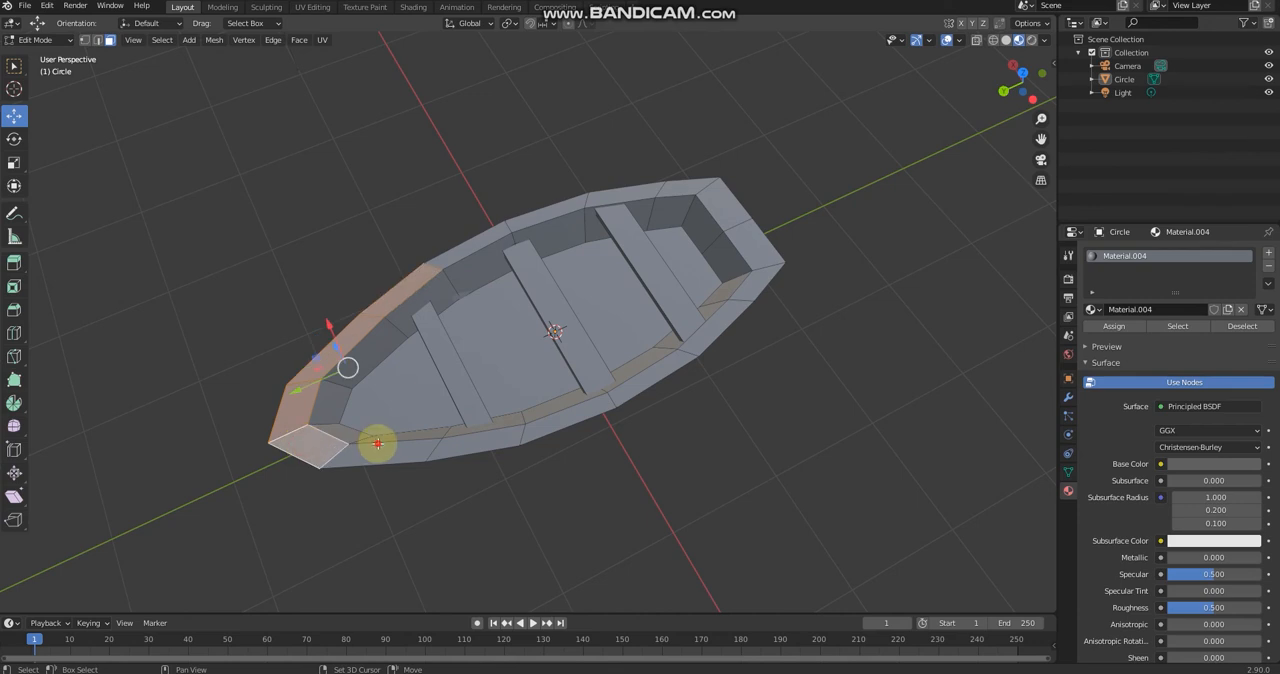
{"action": "left_click", "coordinate": [377, 443], "text": "shift"}
{"action": "left_click", "coordinate": [477, 441], "text": "shift"}
{"action": "left_click", "coordinate": [568, 425], "text": "shift"}
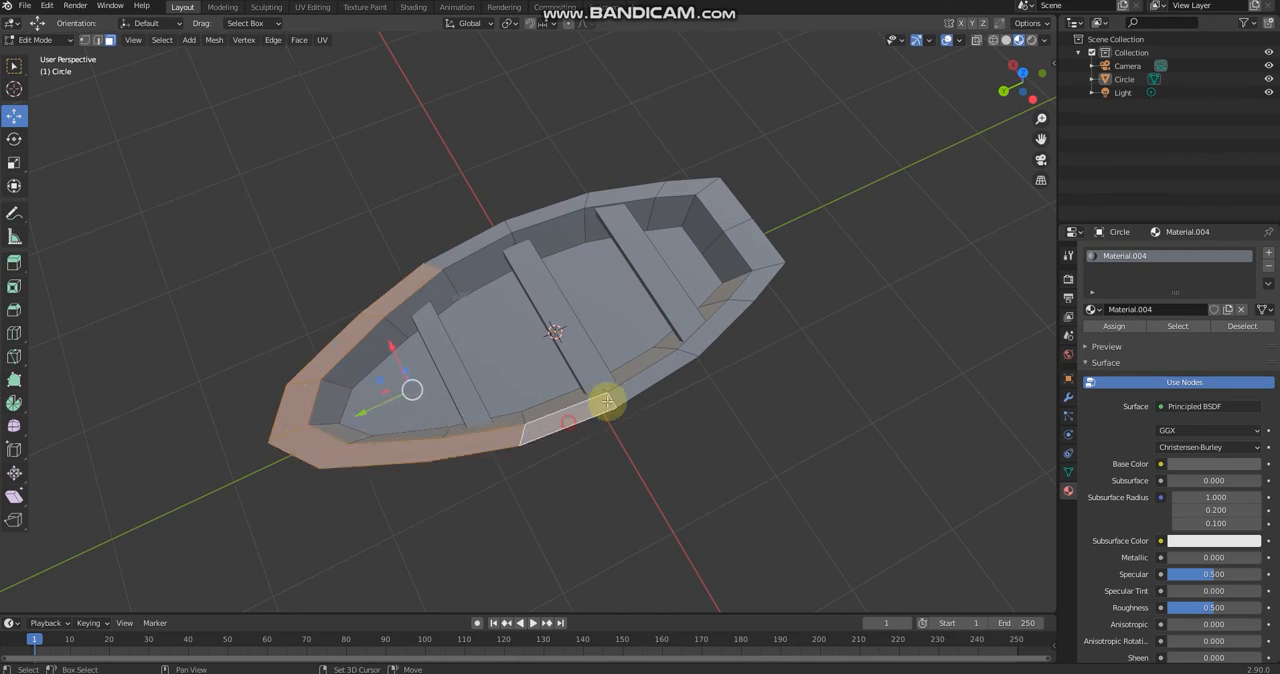
{"action": "left_click", "coordinate": [652, 375], "text": "shift"}
{"action": "left_click", "coordinate": [709, 328], "text": "shift"}
{"action": "left_click", "coordinate": [746, 284], "text": "shift"}
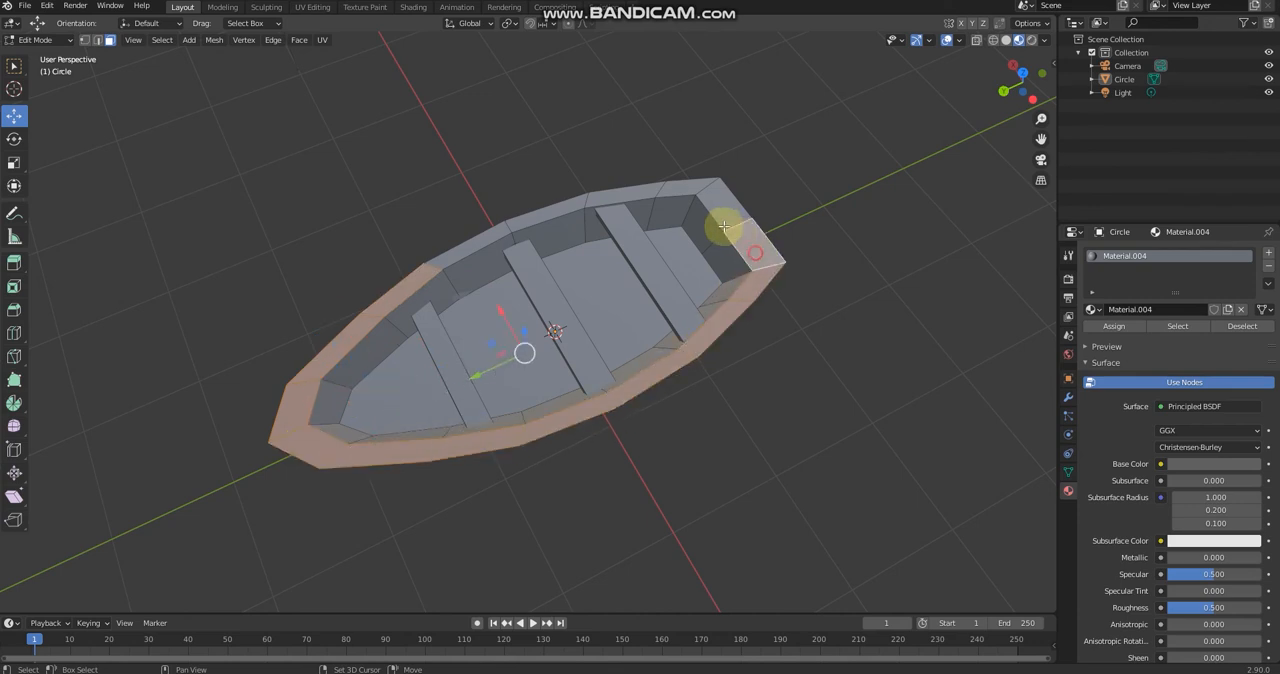
{"action": "left_click", "coordinate": [718, 212], "text": "shift"}
{"action": "left_click", "coordinate": [672, 188], "text": "shift"}
{"action": "left_click", "coordinate": [566, 209], "text": "shift"}
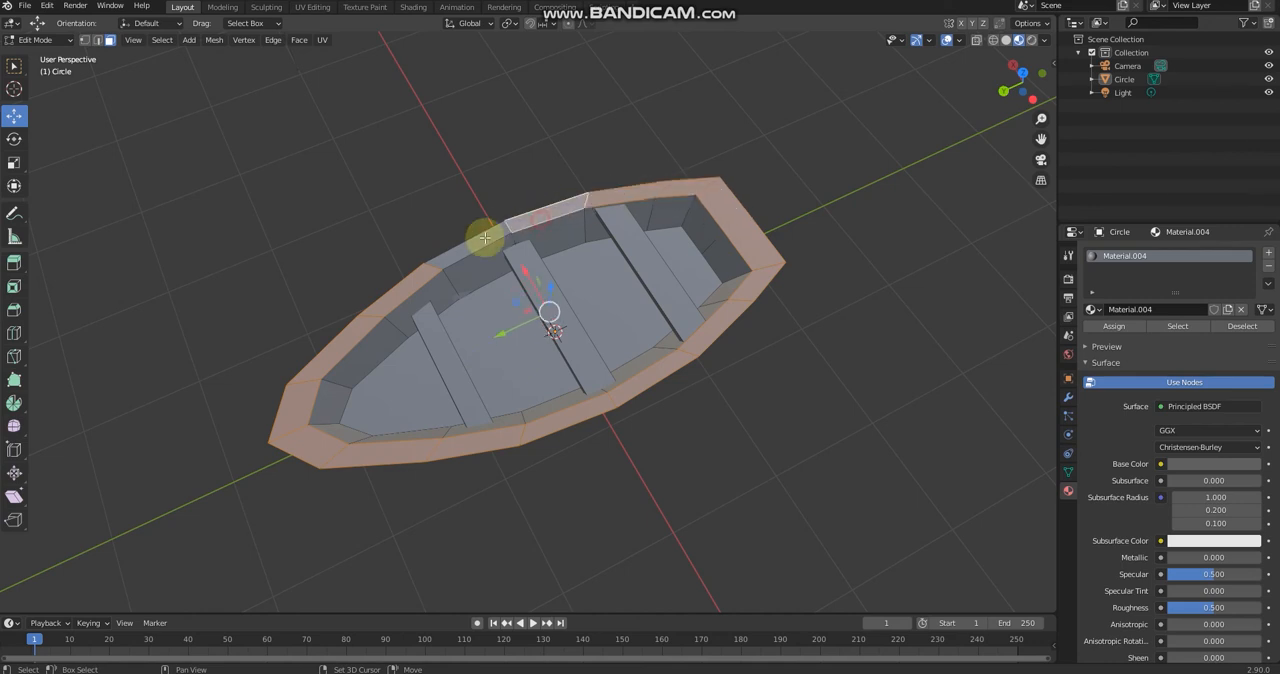
{"action": "left_click", "coordinate": [453, 256], "text": "shift"}
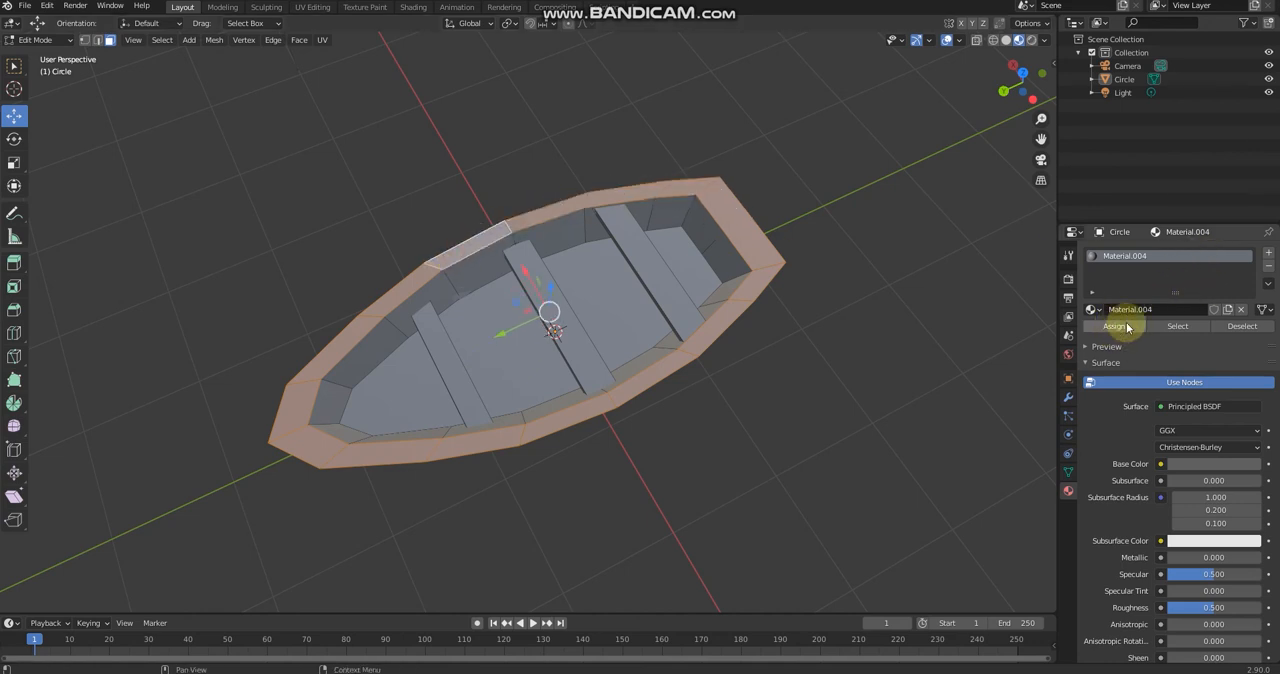
Step: Add a second material with a red base colour and assign it to the selected rim faces
{"action": "left_click", "coordinate": [1268, 254]}
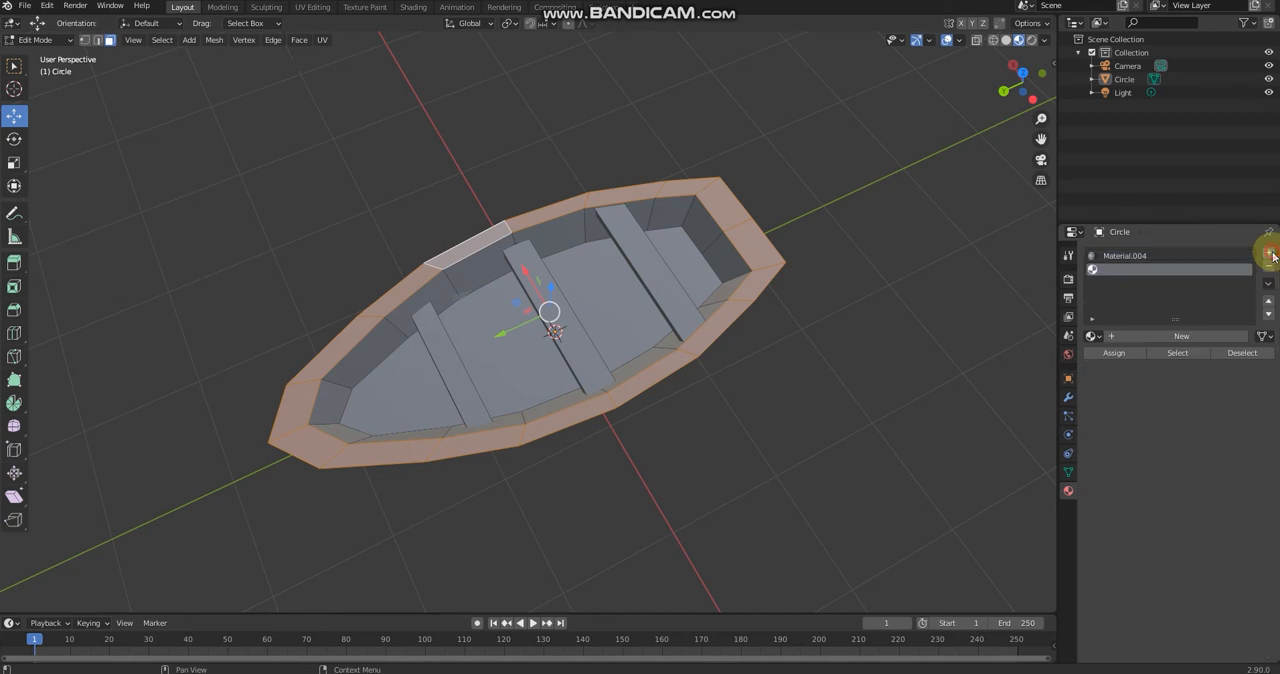
{"action": "left_click", "coordinate": [1117, 338]}
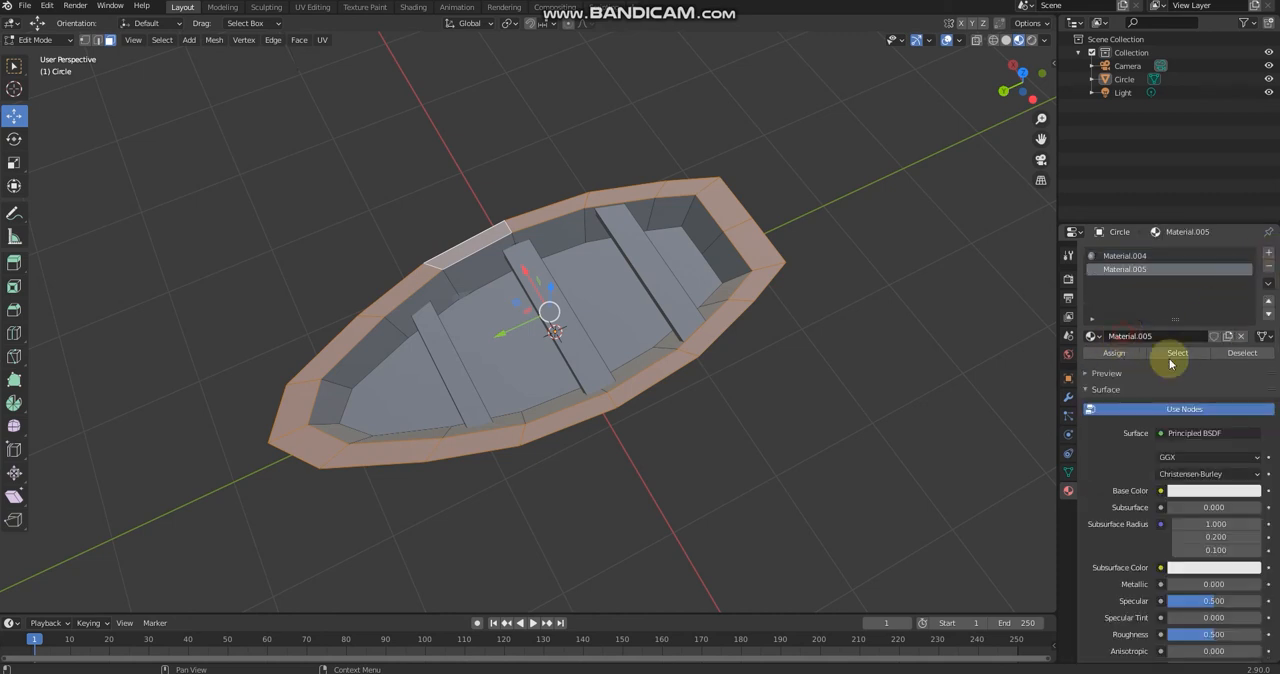
{"action": "left_click", "coordinate": [1190, 491]}
{"action": "left_click_drag", "start_coordinate": [1201, 370], "coordinate": [1197, 377]}
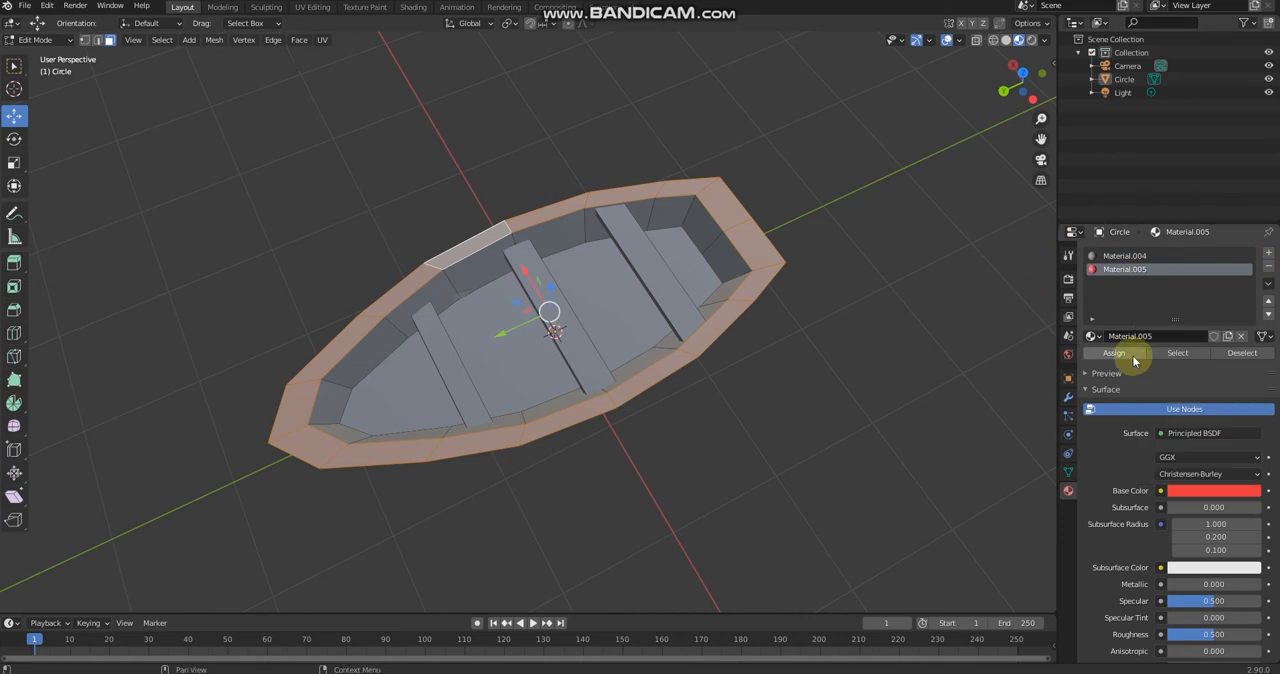
{"action": "left_click", "coordinate": [1133, 355]}
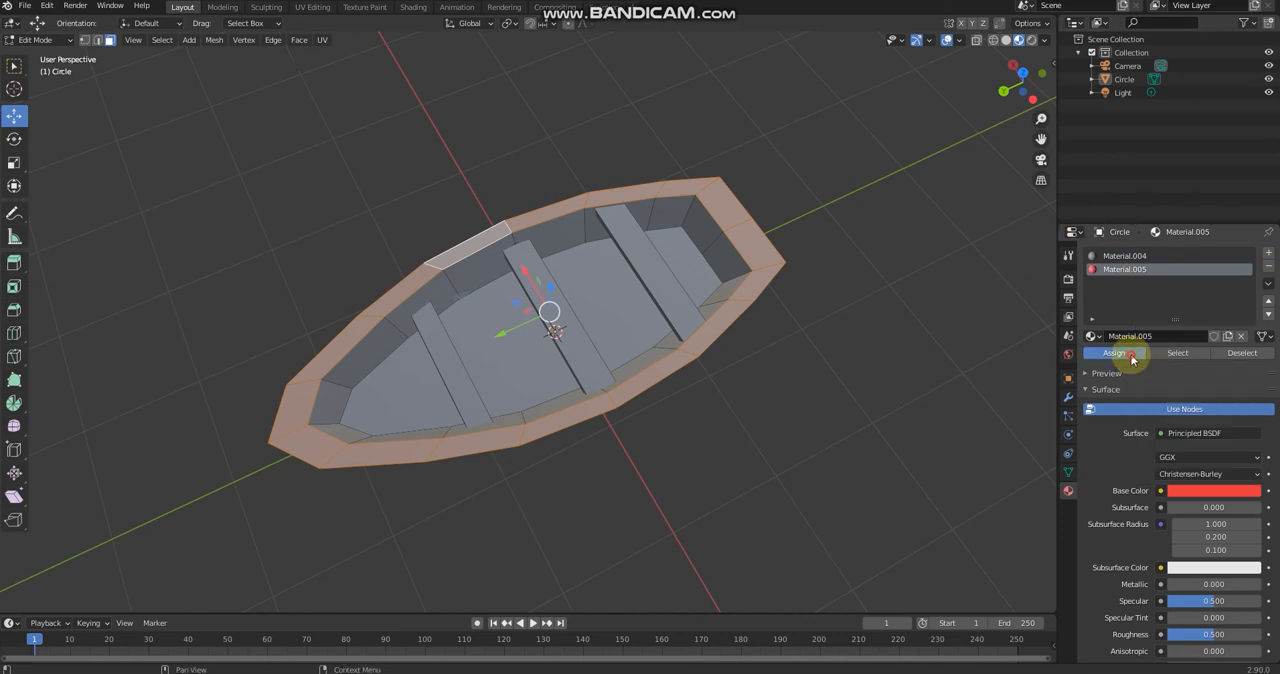
Step: Select all the inner side wall faces around the hollow of the hull
{"action": "left_click", "coordinate": [370, 355]}
{"action": "middle_click_drag", "start_coordinate": [392, 332], "coordinate": [423, 270]}
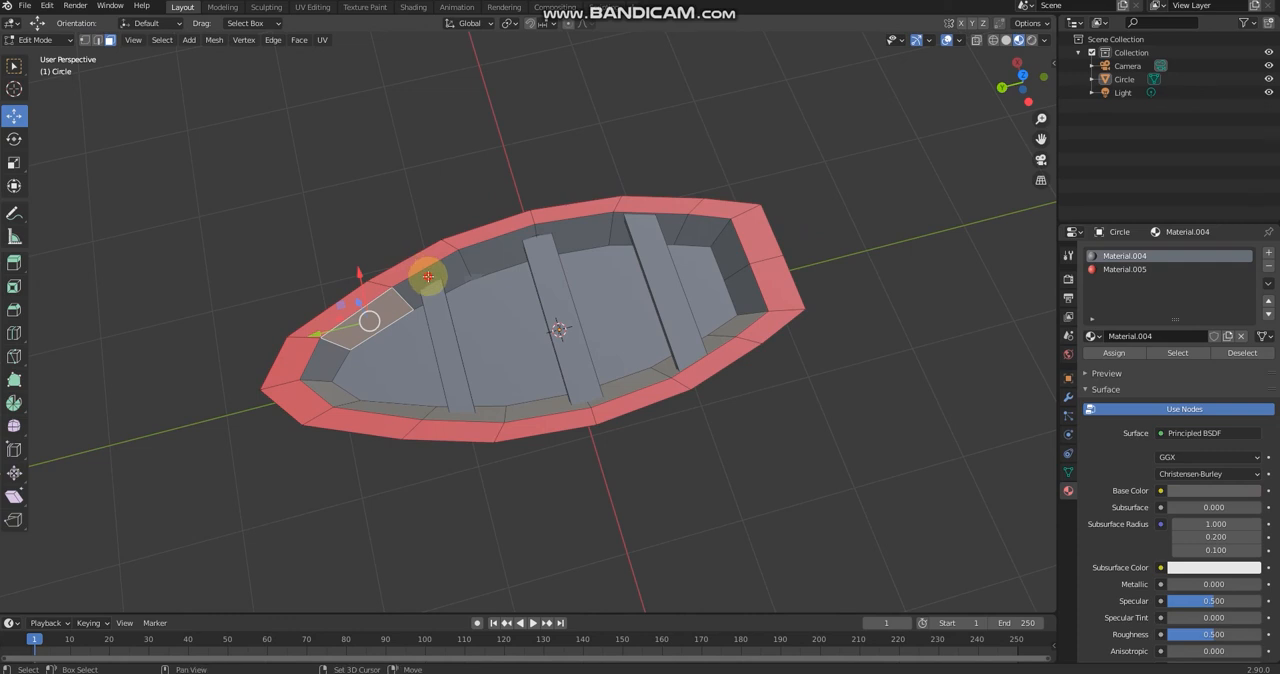
{"action": "left_click", "coordinate": [502, 248], "text": "ctrl"}
{"action": "left_click", "coordinate": [585, 227], "text": "ctrl"}
{"action": "left_click", "coordinate": [618, 234], "text": "shift"}
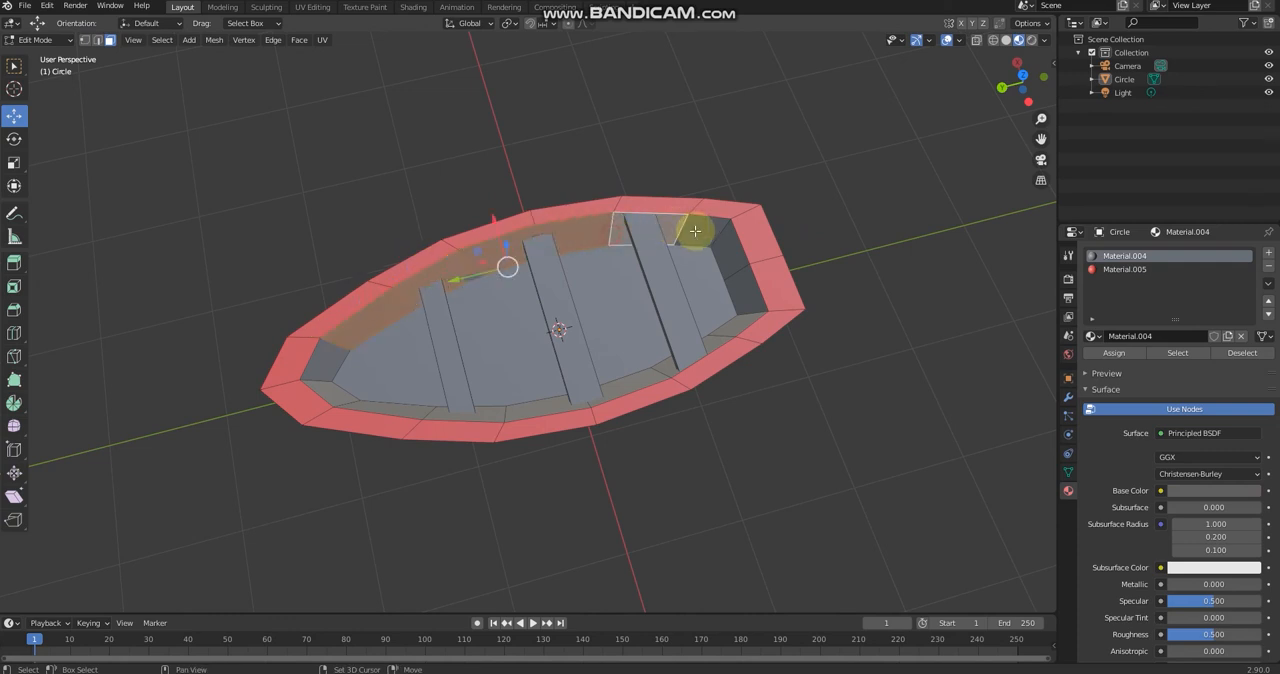
{"action": "left_click", "coordinate": [718, 235], "text": "shift"}
{"action": "left_click", "coordinate": [736, 262], "text": "shift"}
{"action": "left_click", "coordinate": [744, 290], "text": "shift"}
{"action": "left_click", "coordinate": [706, 341], "text": "shift"}
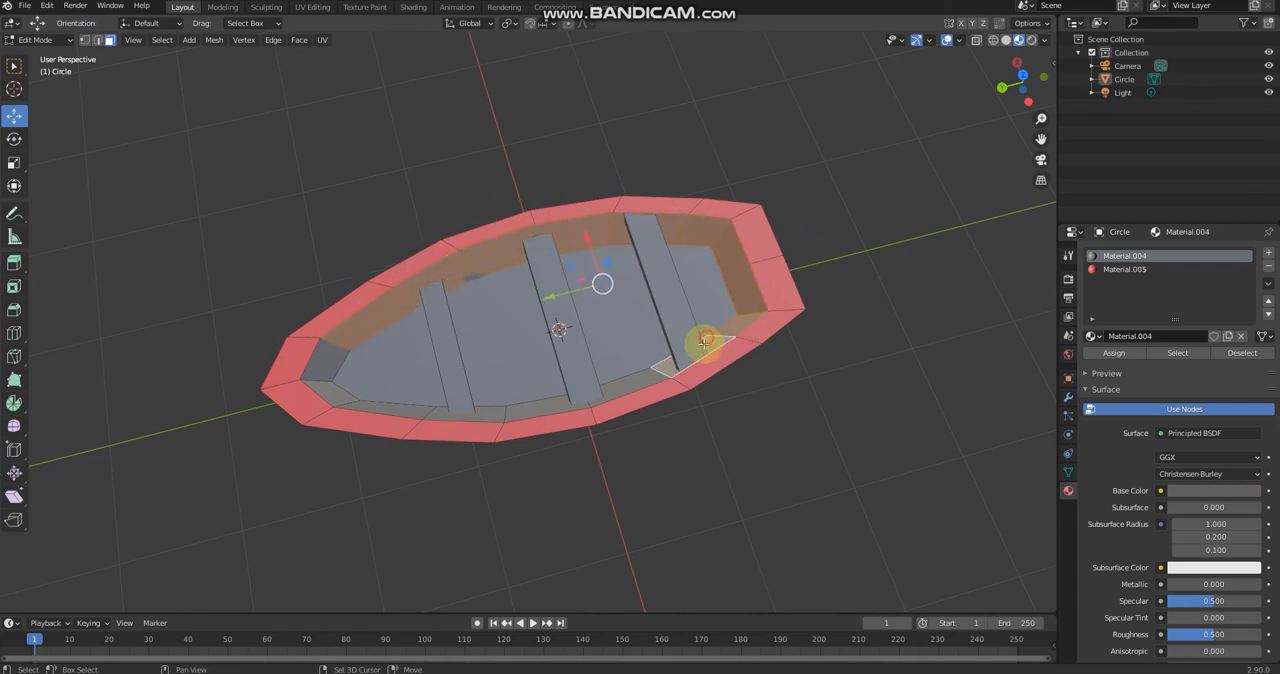
{"action": "left_click", "coordinate": [560, 398], "text": "shift"}
{"action": "left_click", "coordinate": [520, 408], "text": "shift"}
{"action": "left_click", "coordinate": [484, 413], "text": "shift"}
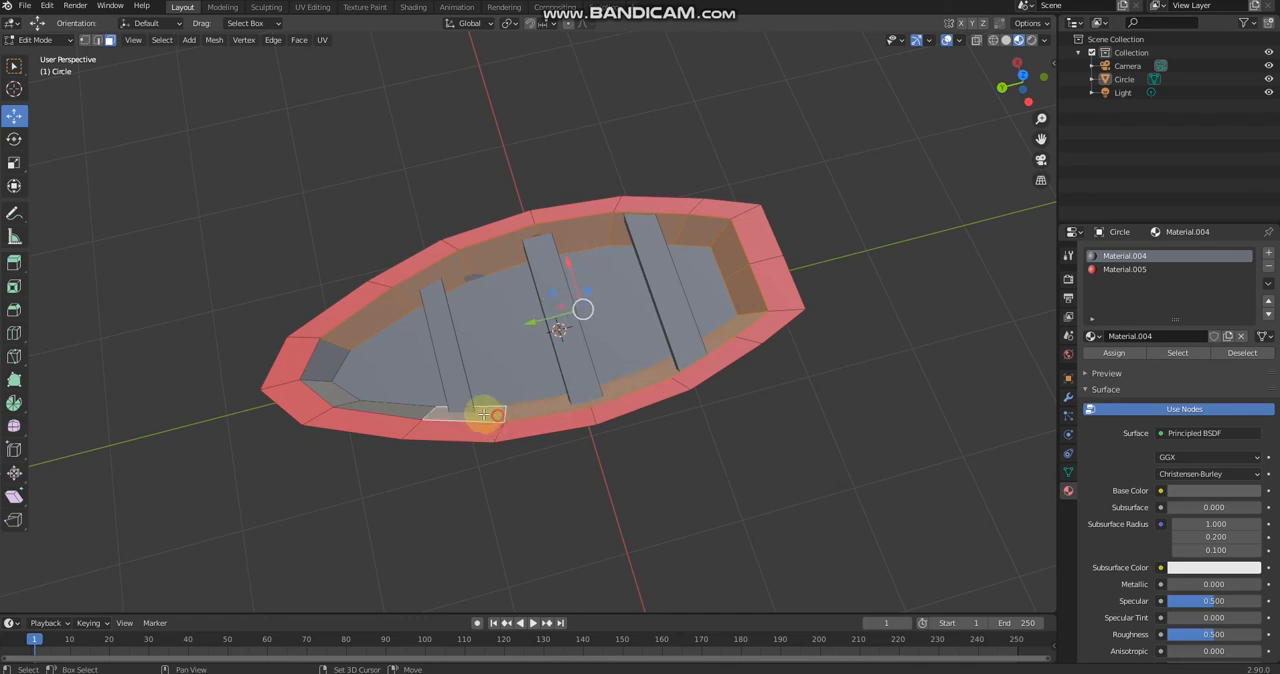
{"action": "left_click", "coordinate": [324, 363], "text": "shift"}
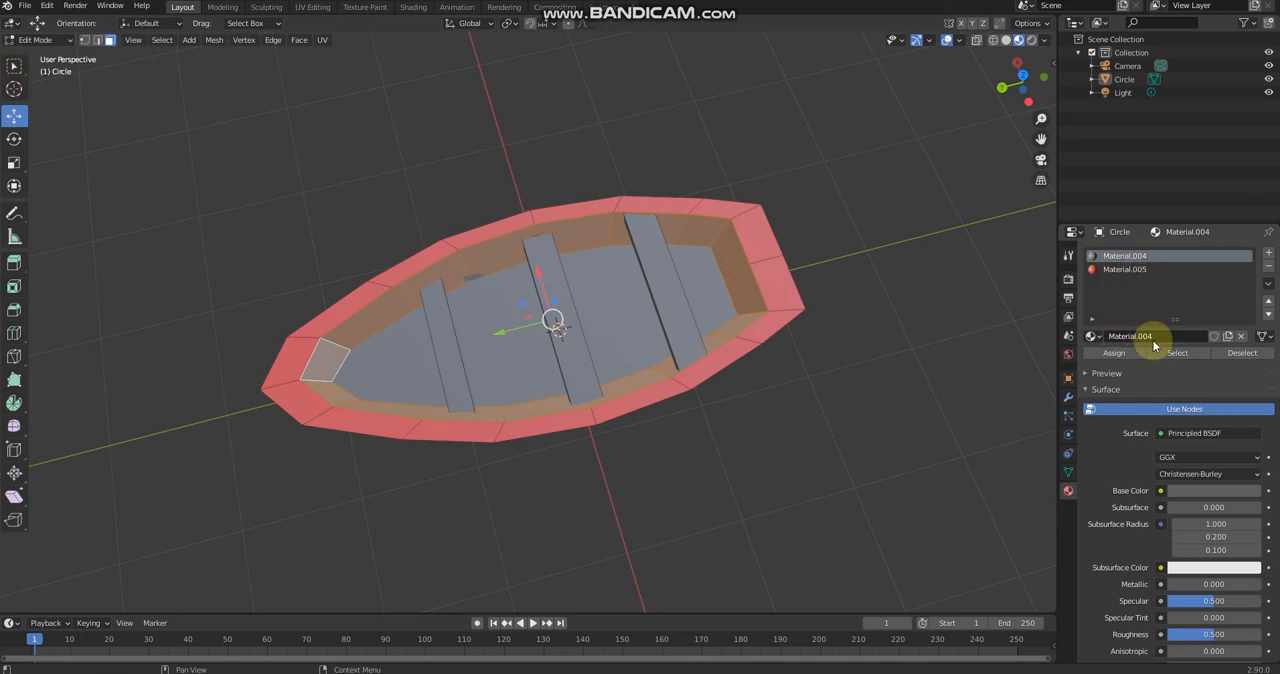
Step: Add a third material with a yellow base colour and assign it to the selected inner wall faces
{"action": "left_click", "coordinate": [1272, 258]}
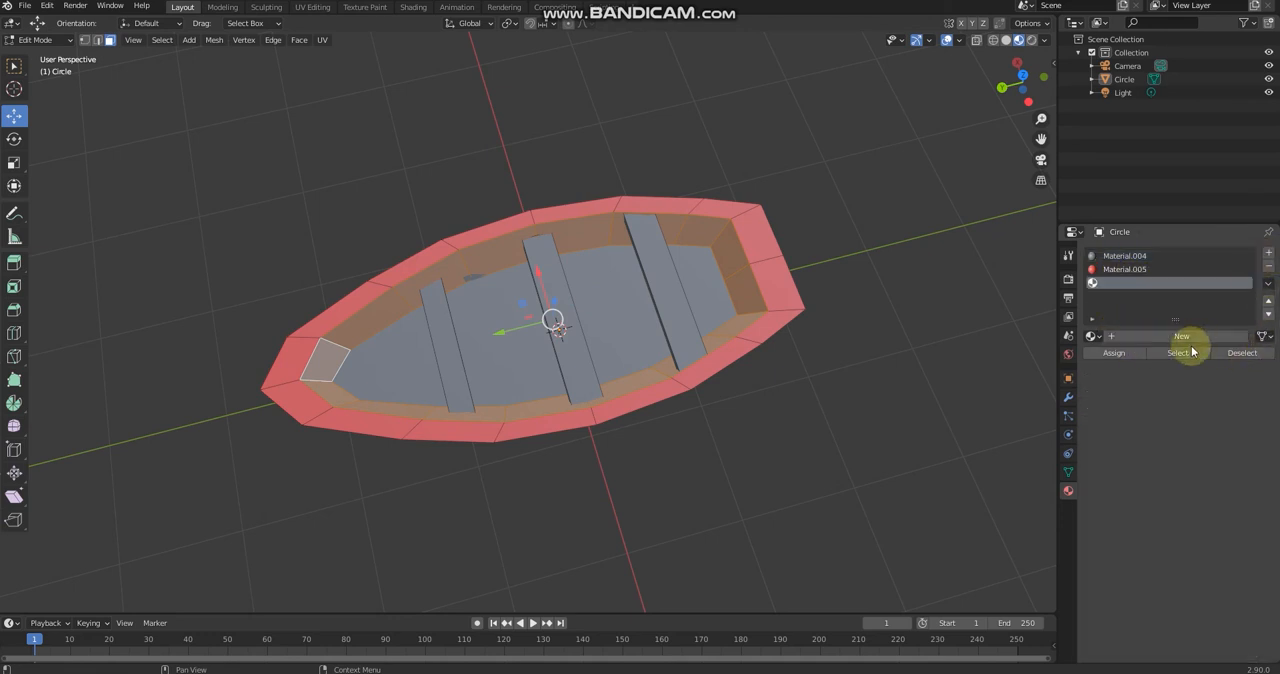
{"action": "left_click", "coordinate": [1172, 337]}
{"action": "left_click", "coordinate": [1205, 492]}
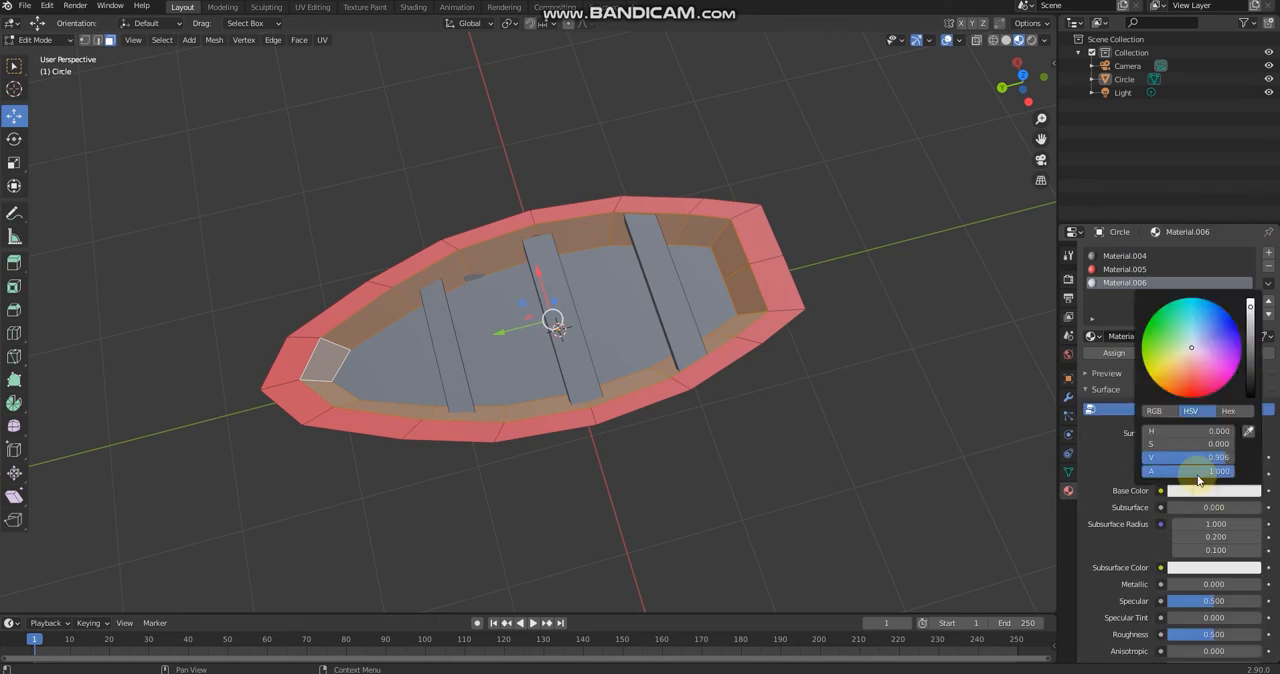
{"action": "left_click_drag", "start_coordinate": [1191, 364], "coordinate": [1192, 369]}
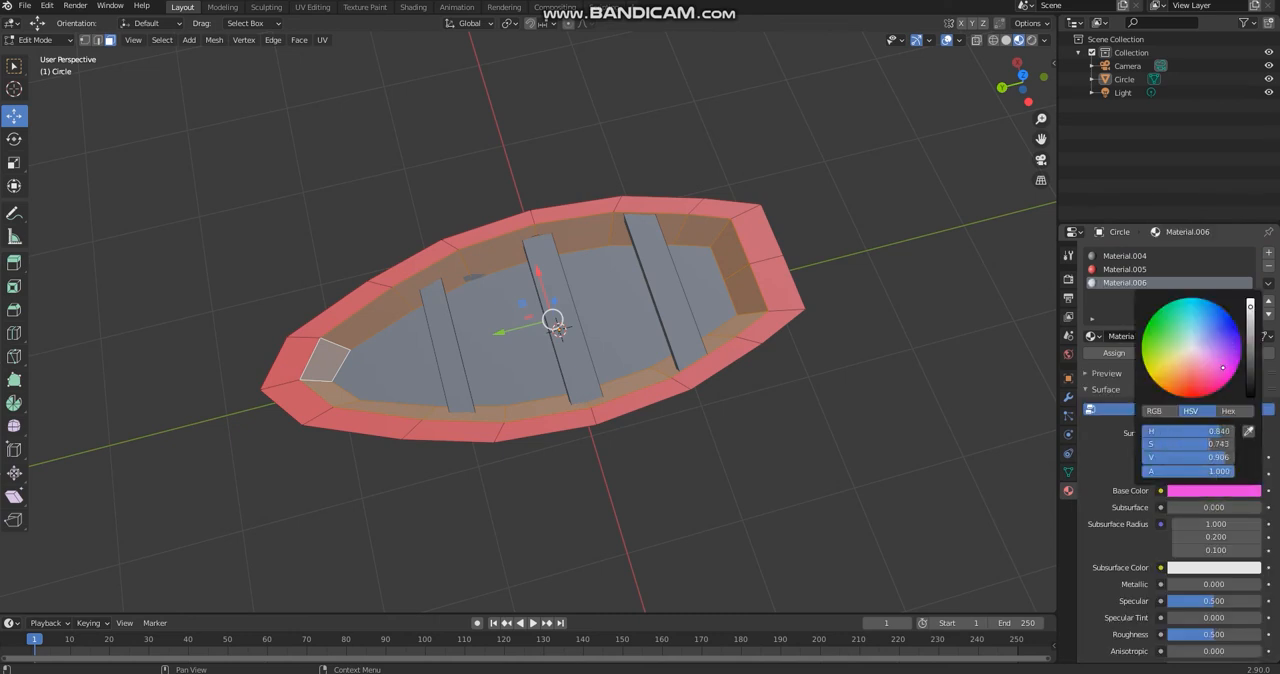
{"action": "left_click", "coordinate": [1115, 353]}
Step: Select the boat's inside floor face, add a fourth material with the default white base colour and assign it
{"action": "left_click", "coordinate": [397, 365]}
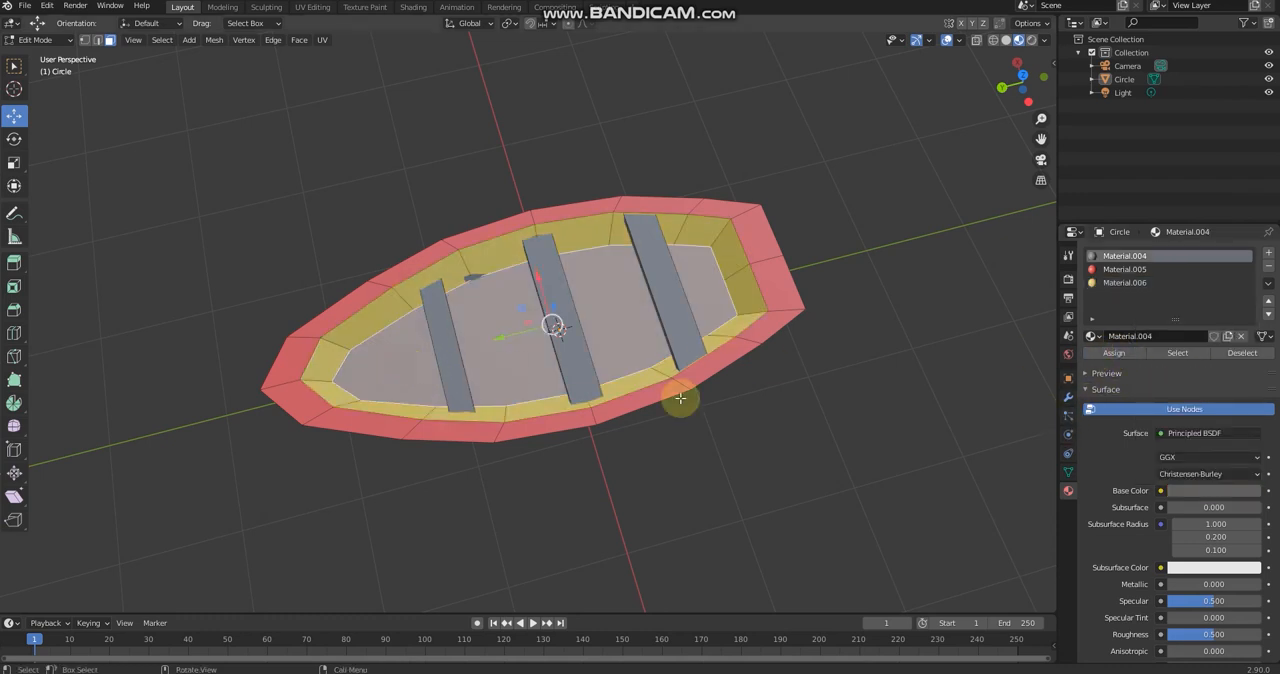
{"action": "middle_click_drag", "start_coordinate": [777, 449], "coordinate": [831, 401]}
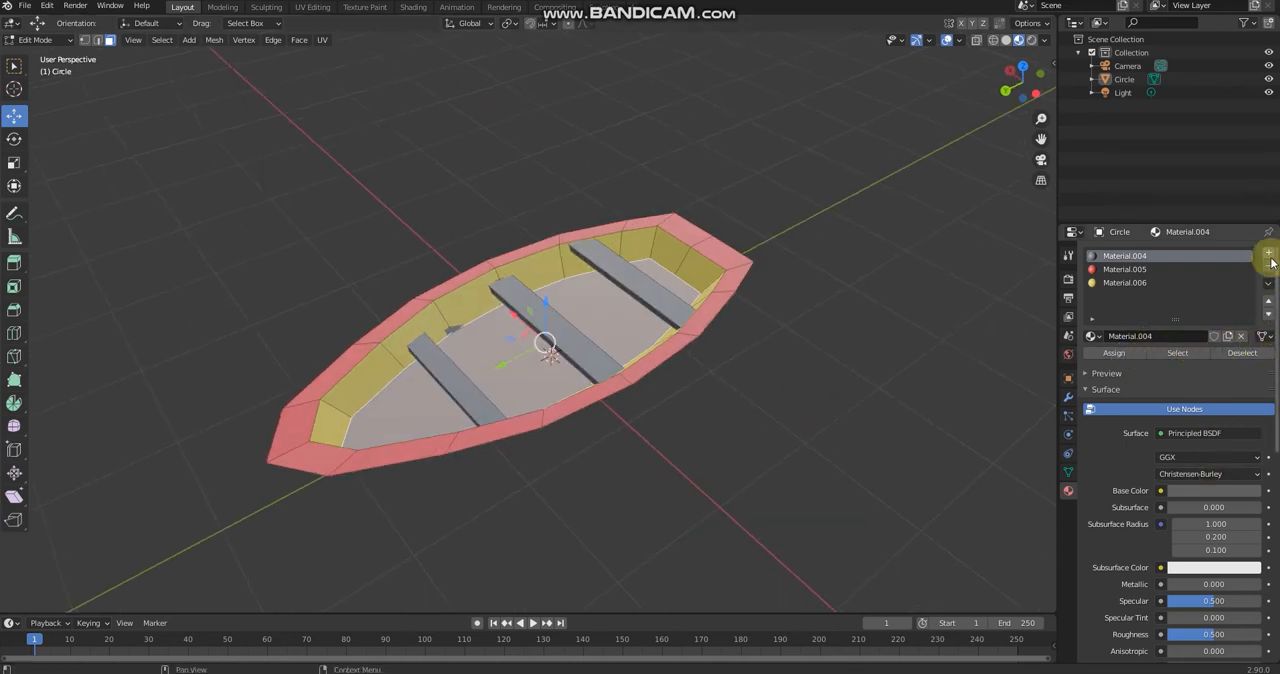
{"action": "left_click", "coordinate": [1269, 255]}
{"action": "left_click", "coordinate": [1200, 337]}
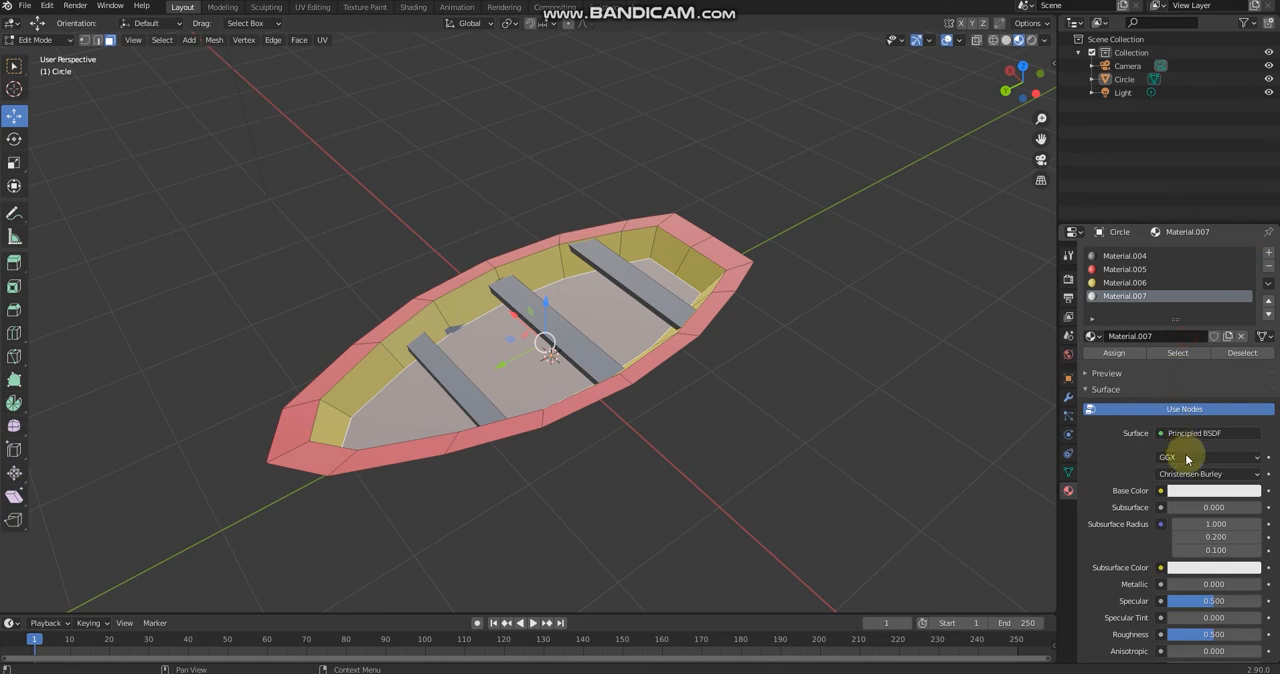
Step: Box-select the outer hull faces from both side views and assign the red Material.005 to them
{"action": "middle_click_drag", "start_coordinate": [829, 414], "coordinate": [763, 320]}
{"action": "left_click", "coordinate": [1021, 83]}
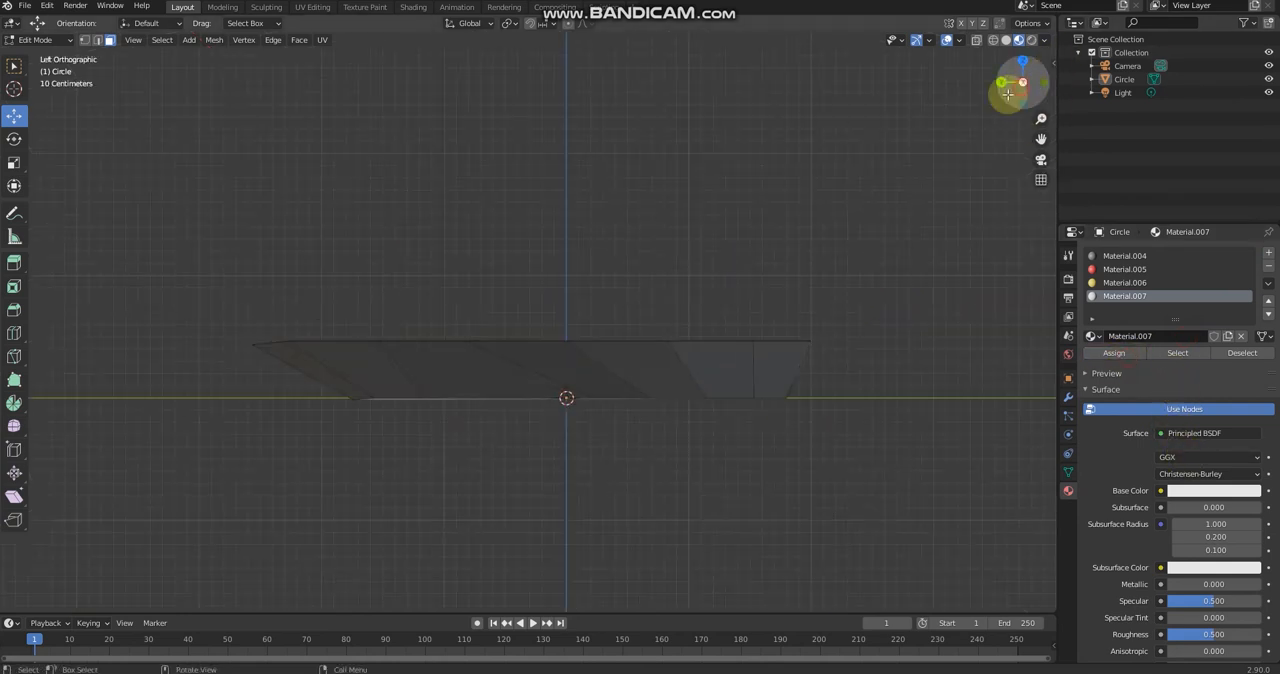
{"action": "left_click_drag", "start_coordinate": [221, 366], "coordinate": [868, 375]}
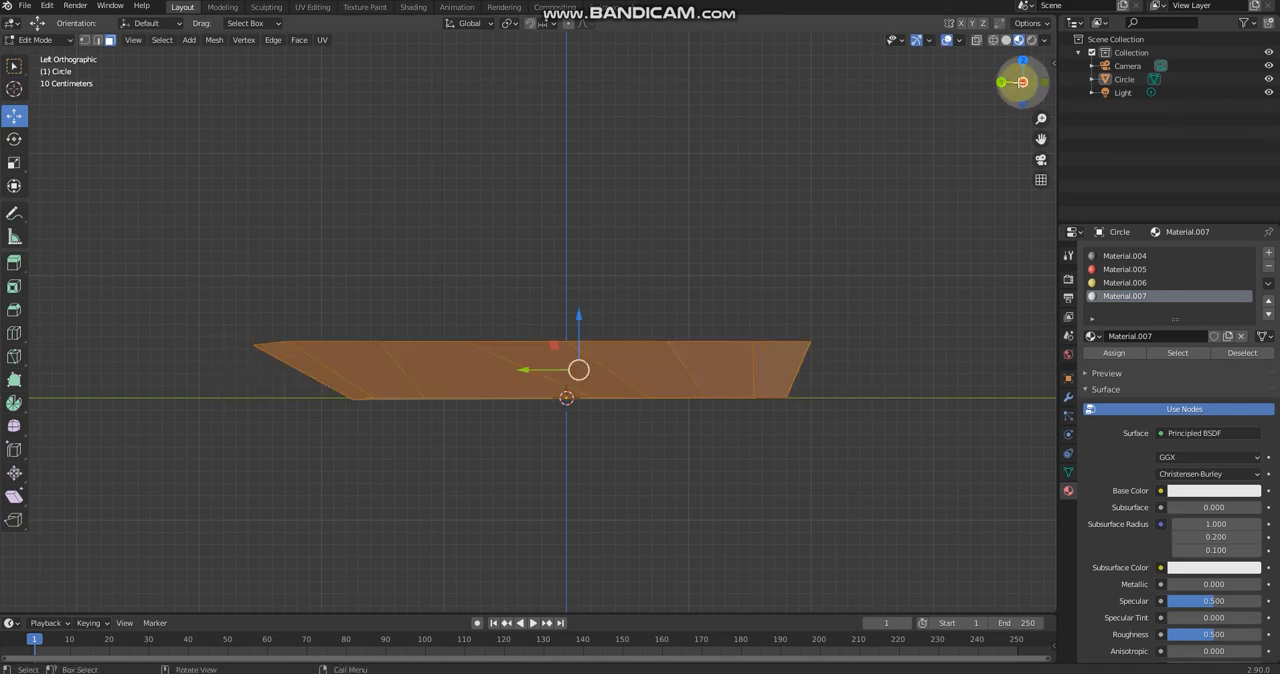
{"action": "left_click", "coordinate": [1021, 82]}
{"action": "left_click_drag", "start_coordinate": [300, 368], "coordinate": [880, 380]}
{"action": "left_click", "coordinate": [1027, 80]}
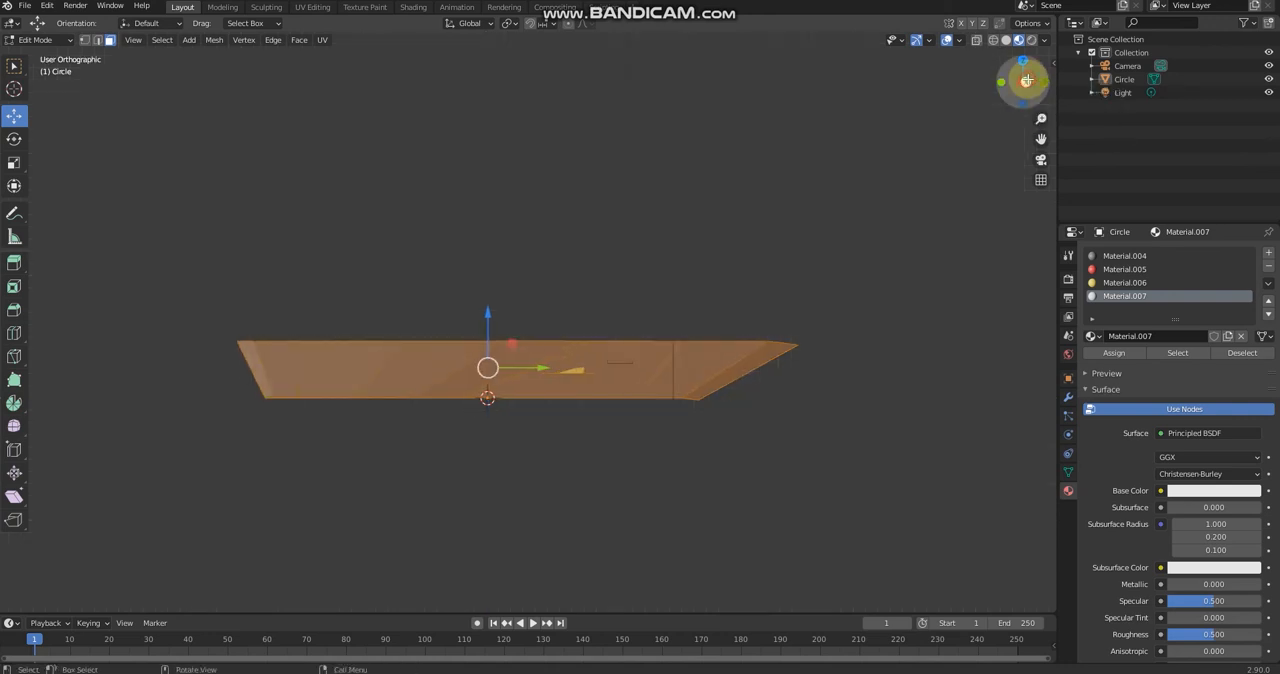
{"action": "mouse_move", "coordinate": [889, 286]}
{"action": "middle_mouse_down"}
{"action": "mouse_move", "coordinate": [888, 348]}
{"action": "mouse_move", "coordinate": [894, 286]}
{"action": "mouse_move", "coordinate": [902, 304]}
{"action": "middle_mouse_up"}
{"action": "left_click", "coordinate": [1171, 269]}
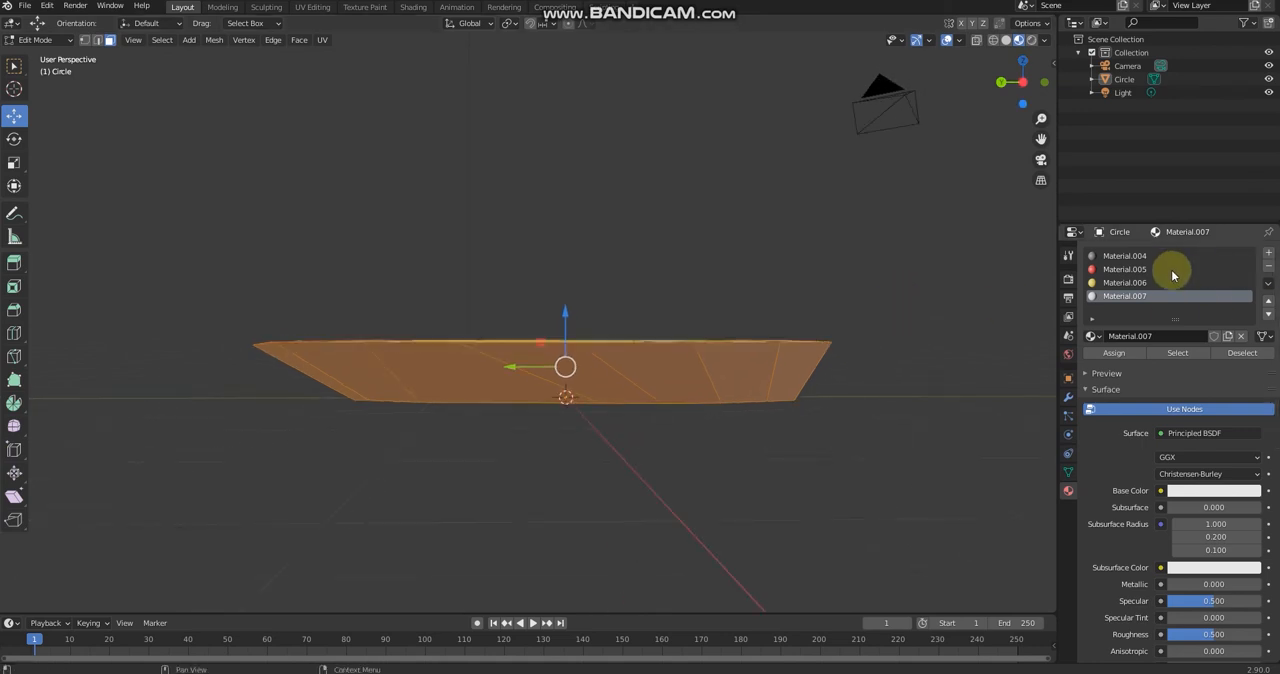
{"action": "left_click", "coordinate": [1115, 353]}
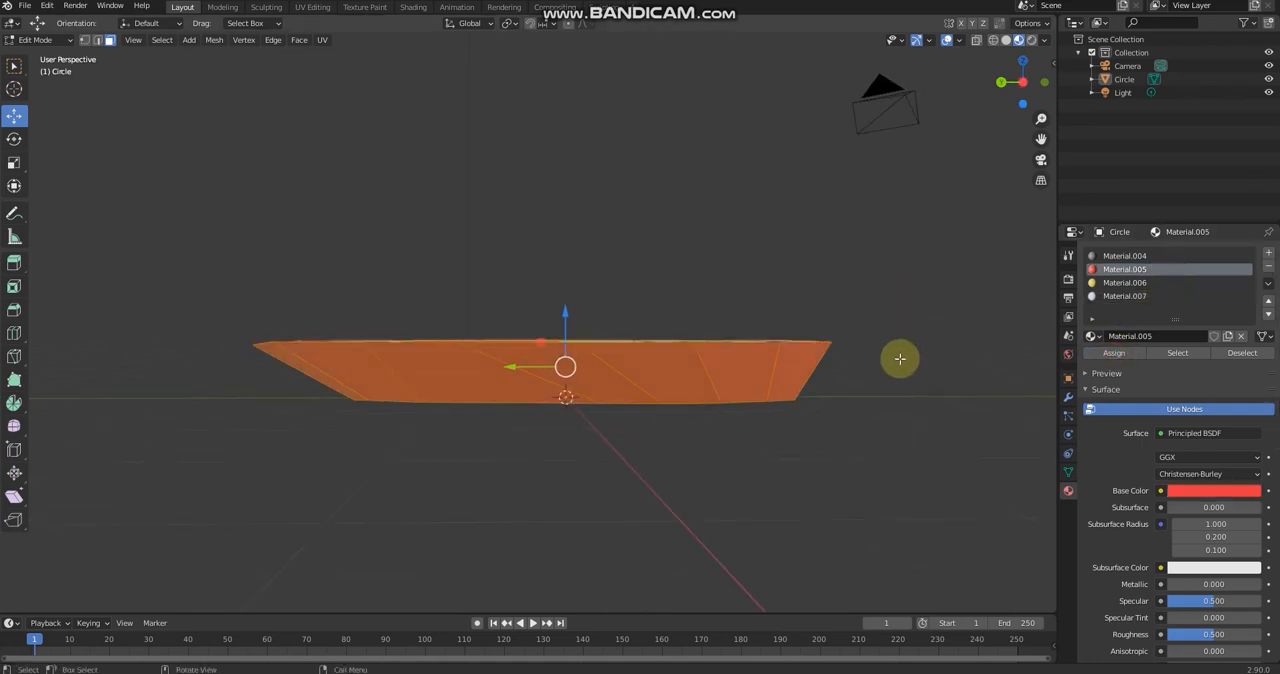
Step: Undo the last action and check the material slot of the hull's bottom face
{"action": "middle_click_drag", "start_coordinate": [900, 360], "coordinate": [917, 237]}
{"action": "key", "text": "ctrl+z"}
{"action": "middle_click_drag", "start_coordinate": [714, 408], "coordinate": [780, 378]}
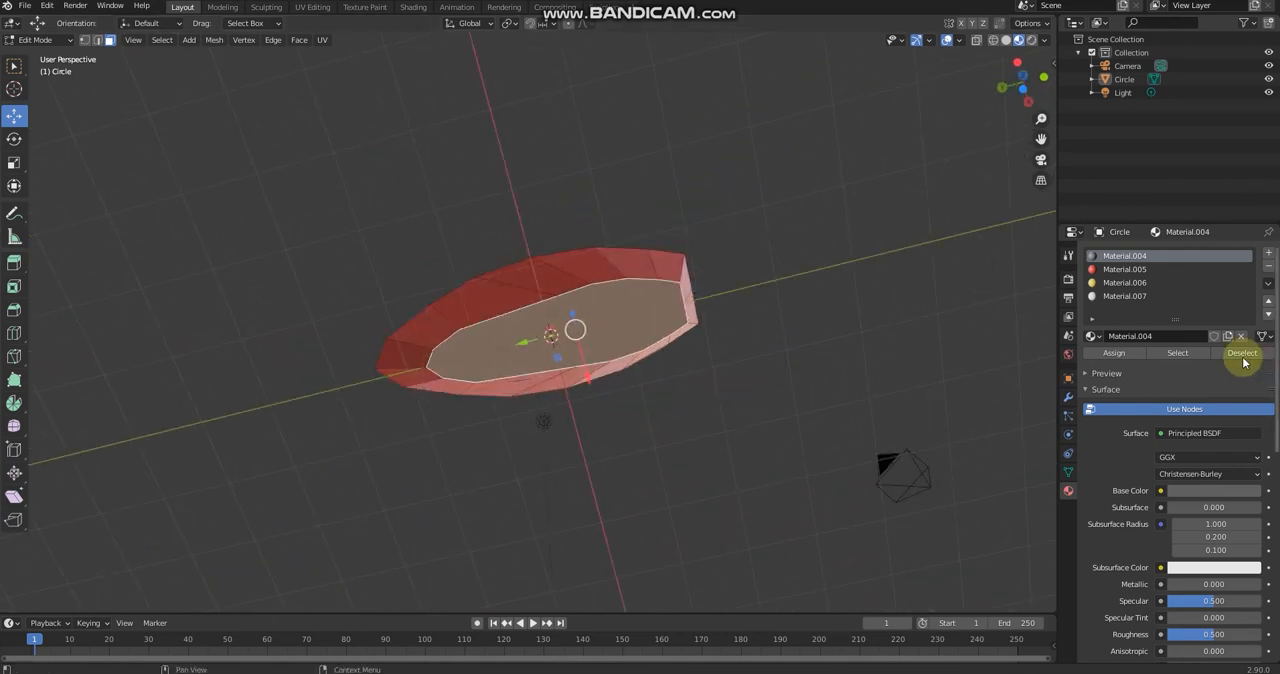
{"action": "left_click", "coordinate": [1140, 297]}
{"action": "left_click", "coordinate": [1127, 257]}
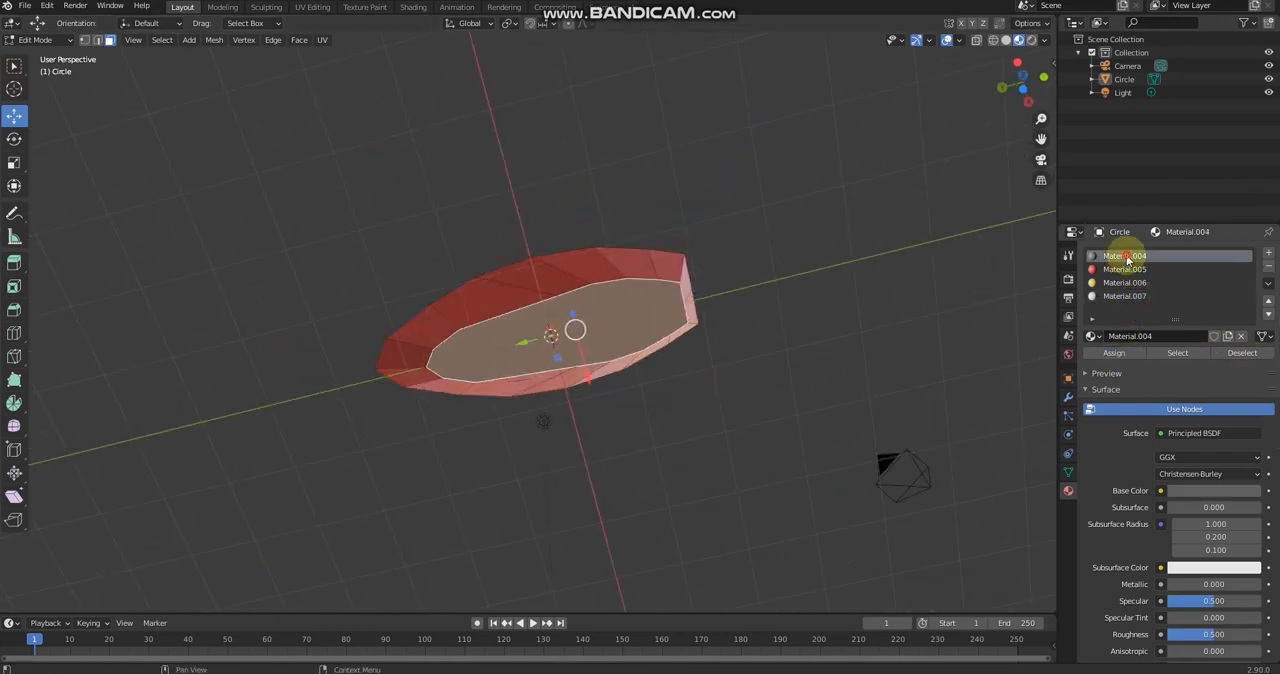
{"action": "middle_click_drag", "start_coordinate": [740, 234], "coordinate": [560, 300]}
Step: Select the two wrongly red inner wall faces between the bow and middle seats, assign the yellow Material.006, and clear the selection
{"action": "left_click", "coordinate": [503, 263]}
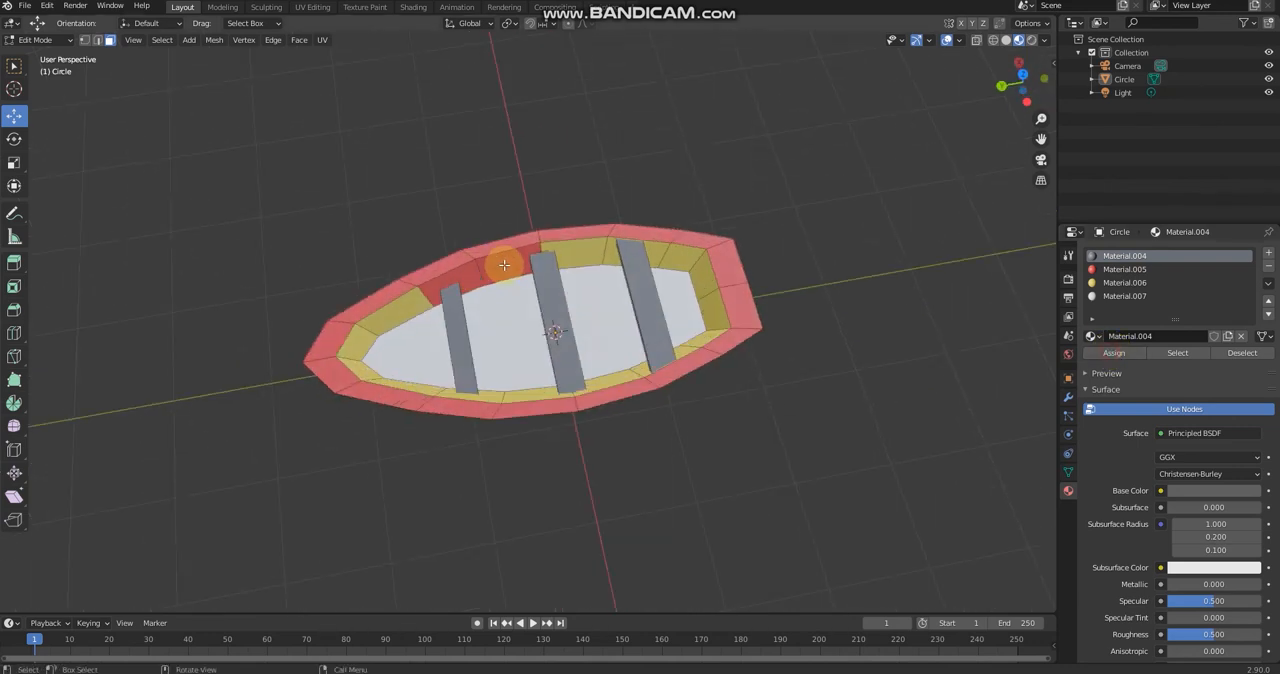
{"action": "left_click", "coordinate": [435, 291], "text": "shift"}
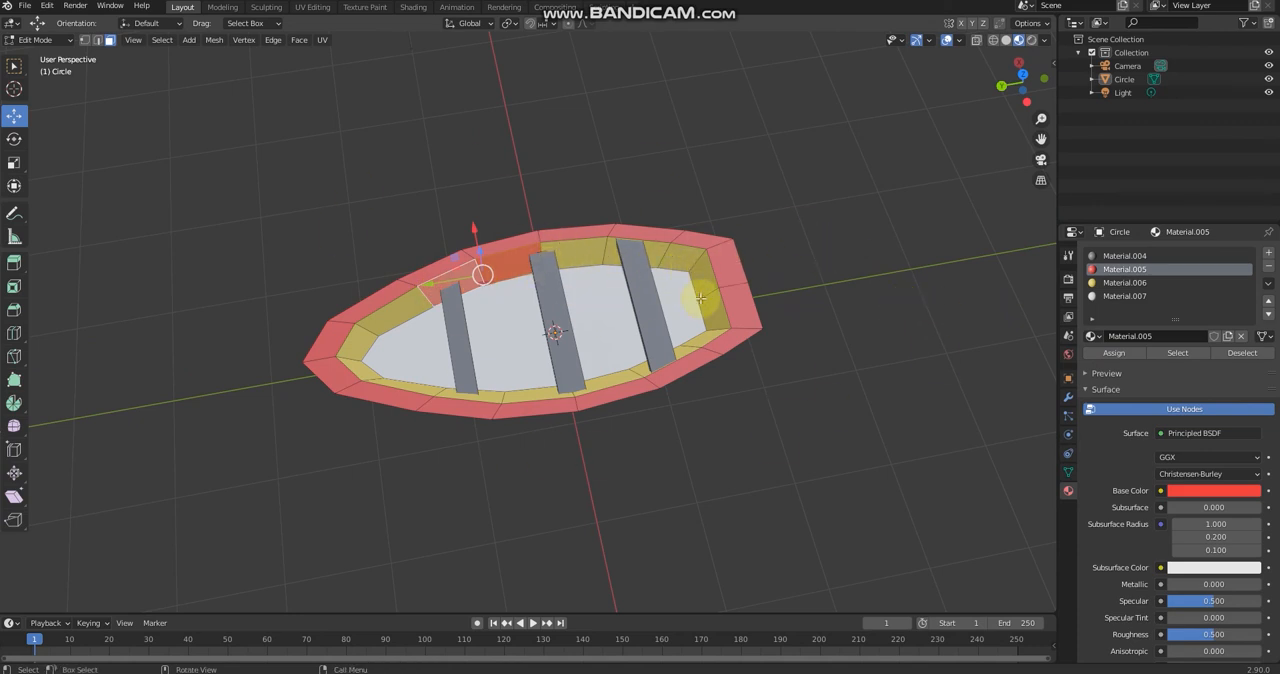
{"action": "left_click", "coordinate": [1130, 282]}
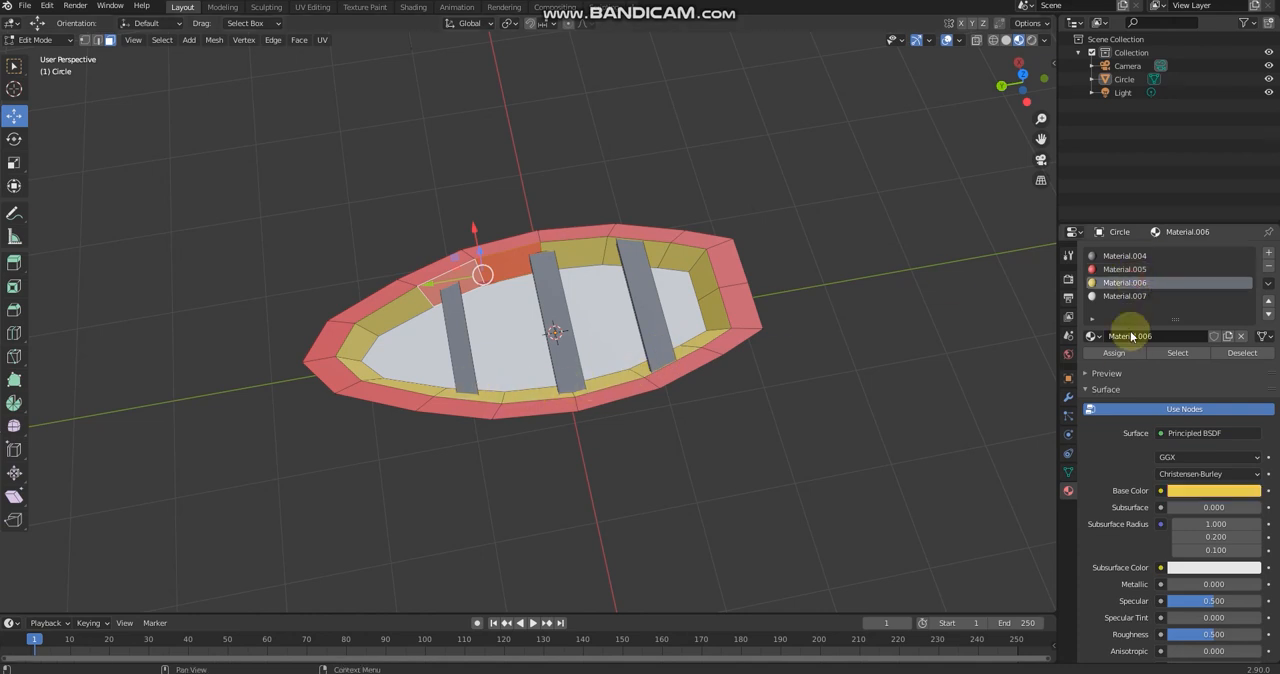
{"action": "left_click", "coordinate": [1121, 357]}
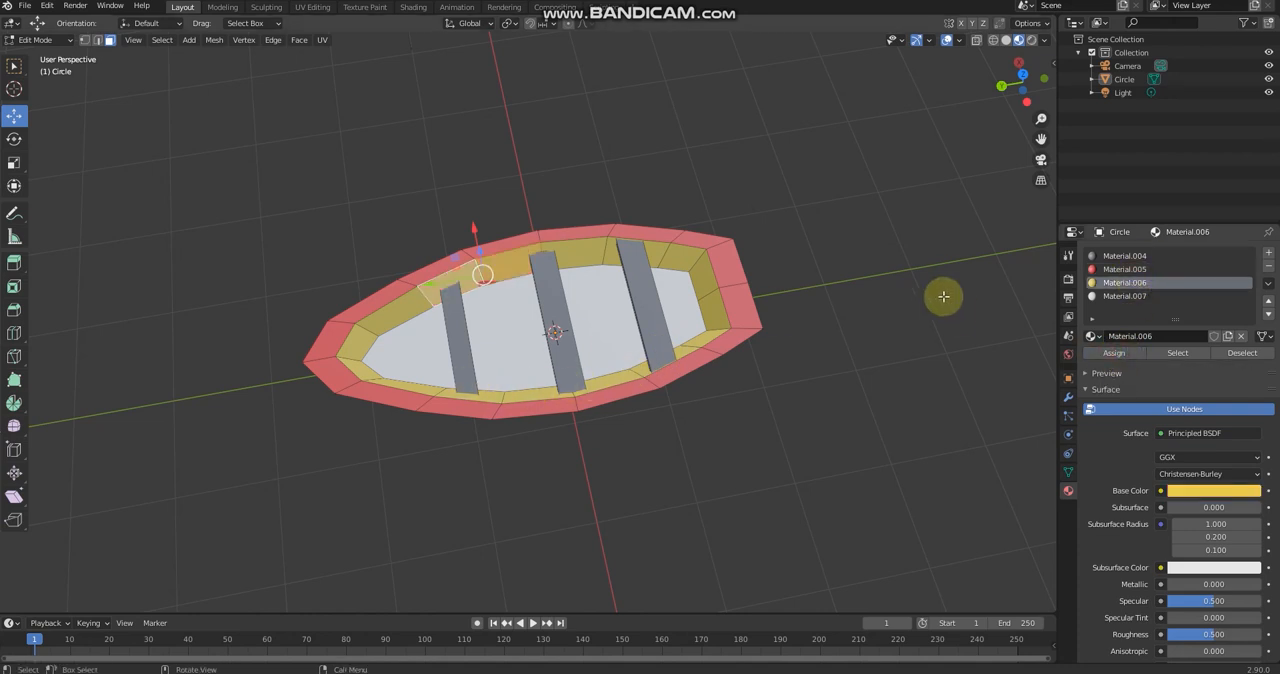
{"action": "left_click", "coordinate": [931, 289]}
Step: Select the inner wall geometry poking through the outer hull between the bow and middle seats and move it back inside
{"action": "middle_click_drag", "start_coordinate": [752, 221], "coordinate": [868, 334]}
{"action": "middle_click_drag", "start_coordinate": [705, 270], "coordinate": [688, 90]}
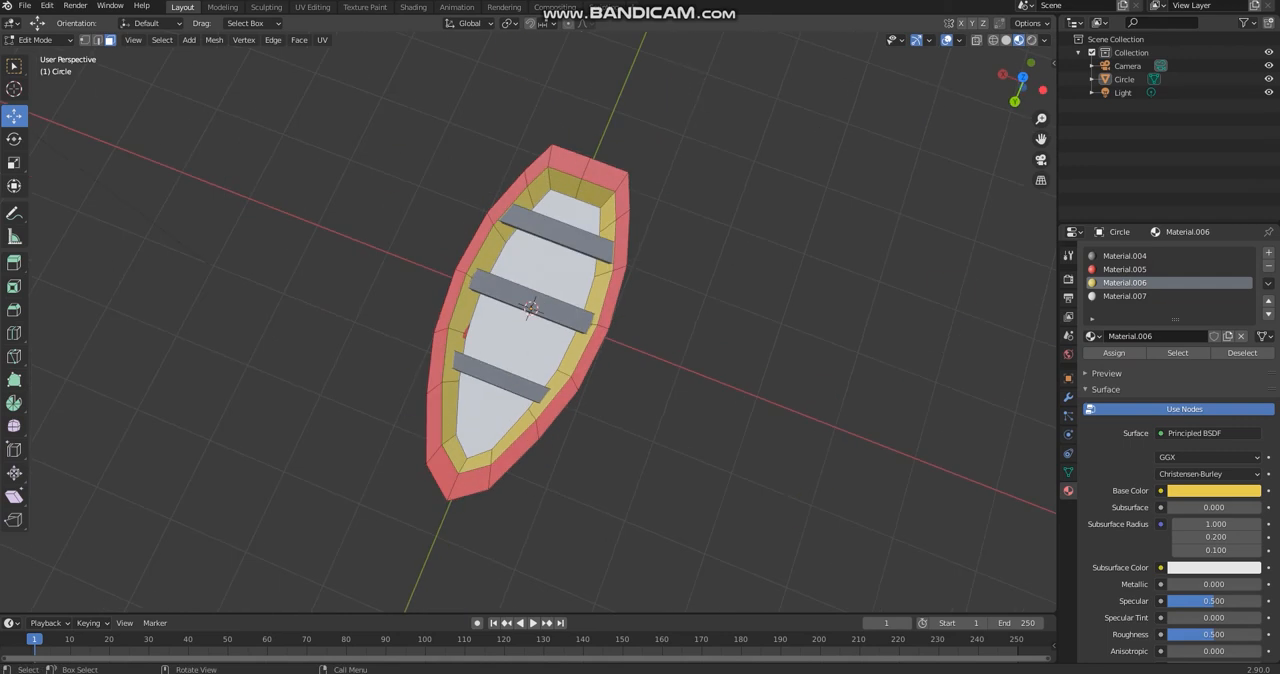
{"action": "scroll", "coordinate": [466, 323], "scroll_direction": "up", "scroll_amount": 2}
{"action": "middle_click_drag", "start_coordinate": [466, 323], "coordinate": [618, 246]}
{"action": "scroll", "coordinate": [568, 377], "scroll_direction": "up", "scroll_amount": 6}
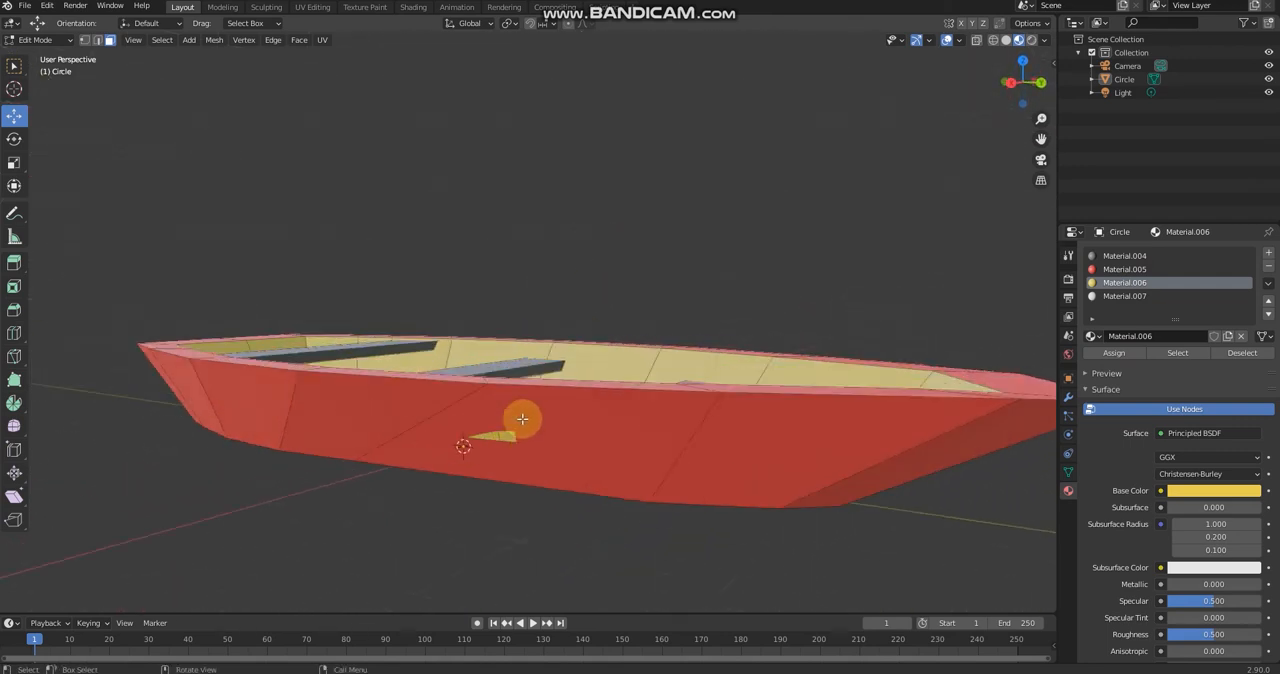
{"action": "left_click", "coordinate": [472, 566]}
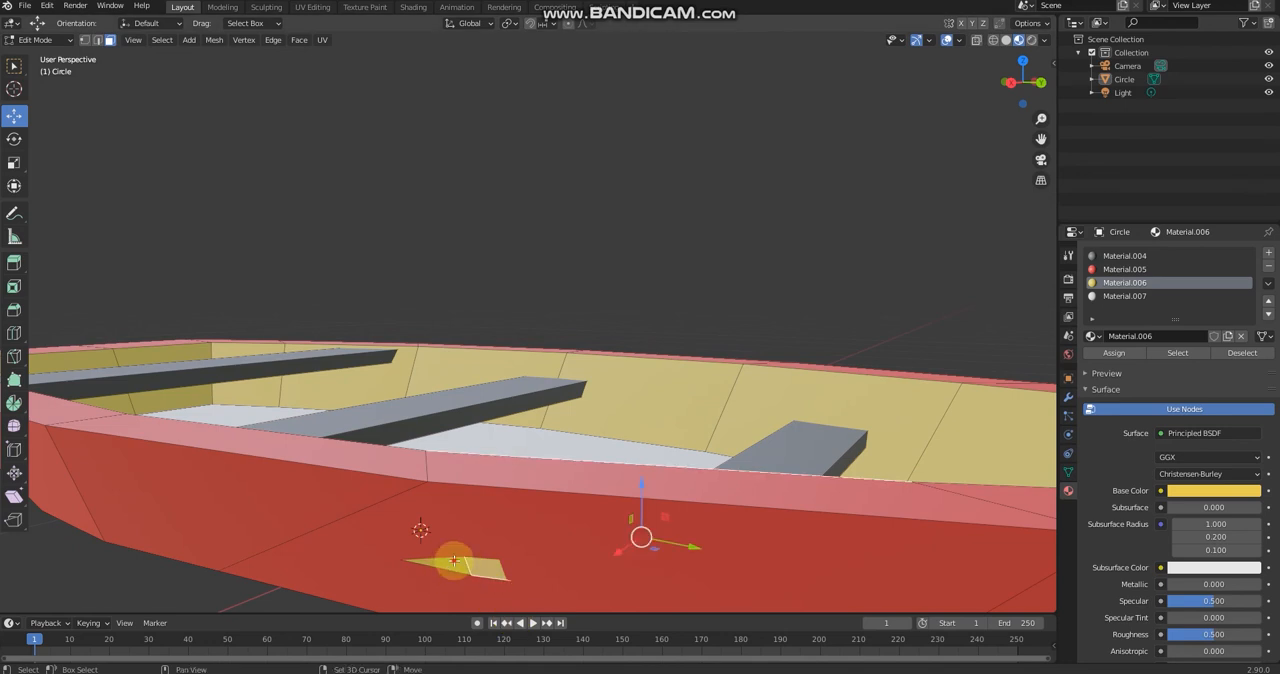
{"action": "left_click", "coordinate": [506, 525]}
{"action": "left_click_drag", "start_coordinate": [426, 520], "coordinate": [400, 523]}
{"action": "middle_click_drag", "start_coordinate": [598, 318], "coordinate": [729, 450]}
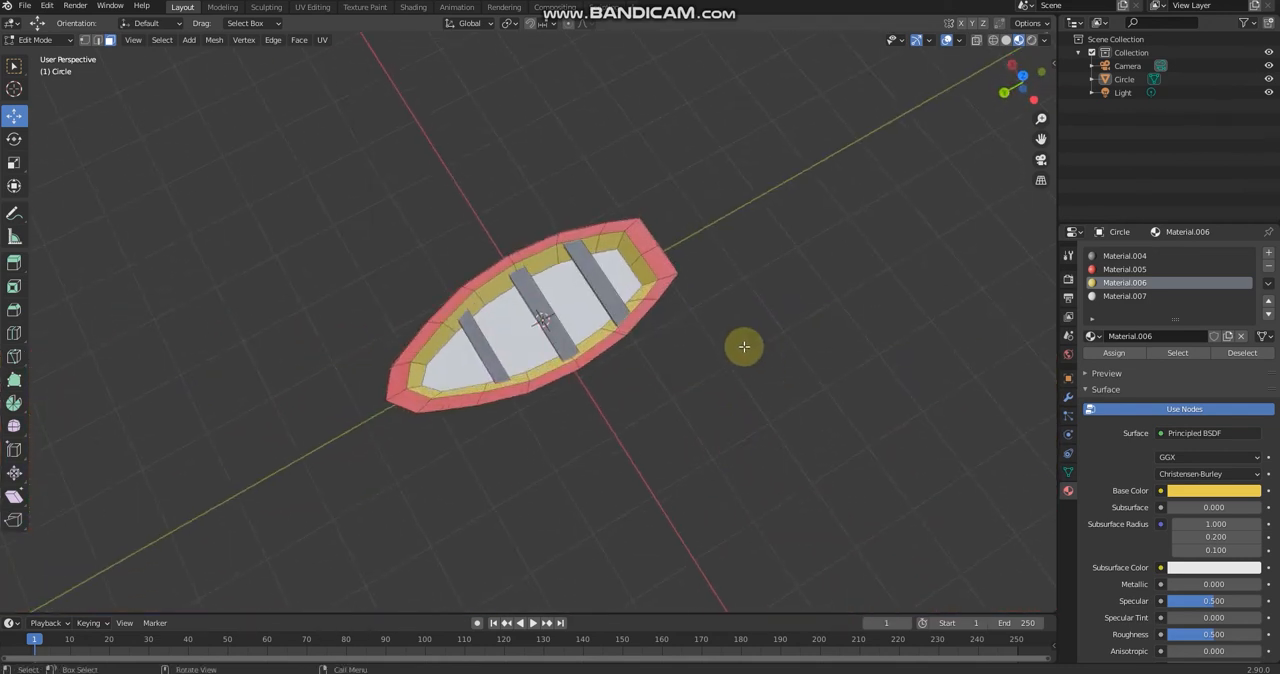
Step: Examine the coloured boat from above and from the side
{"action": "middle_click_drag", "start_coordinate": [743, 346], "coordinate": [733, 292]}
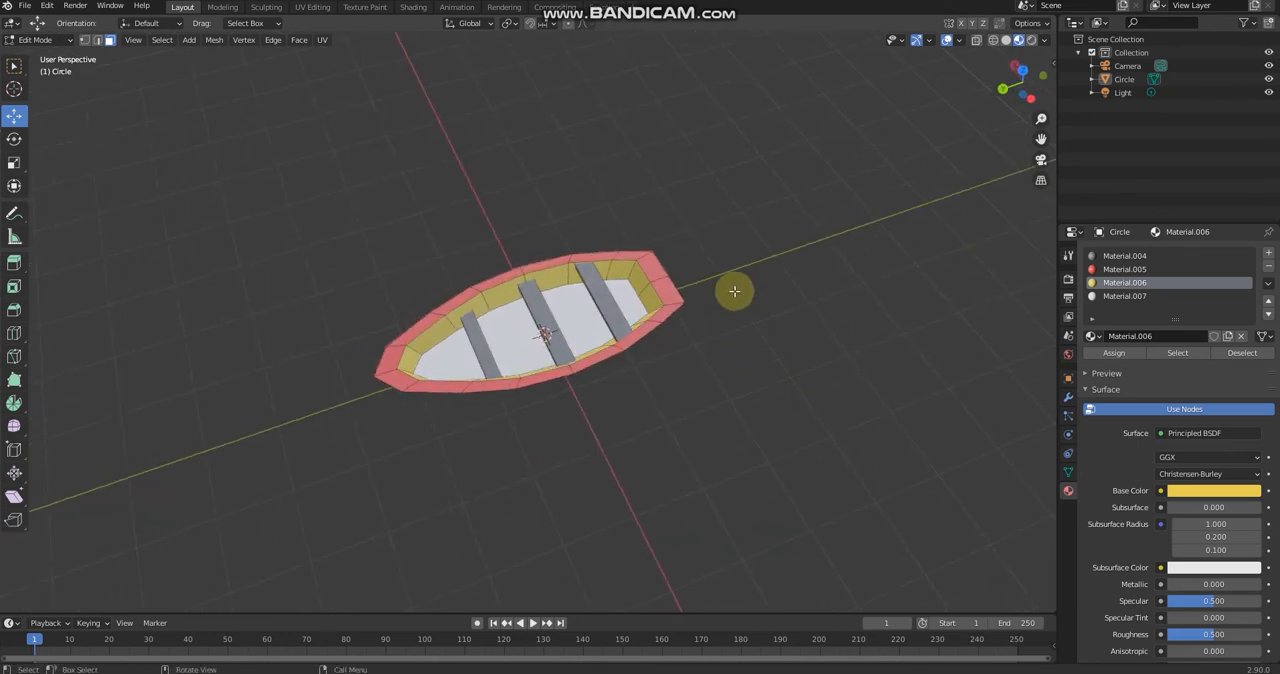
{"action": "middle_click_drag", "start_coordinate": [593, 240], "coordinate": [449, 220]}
{"action": "scroll", "coordinate": [550, 328], "scroll_direction": "up", "scroll_amount": 2}
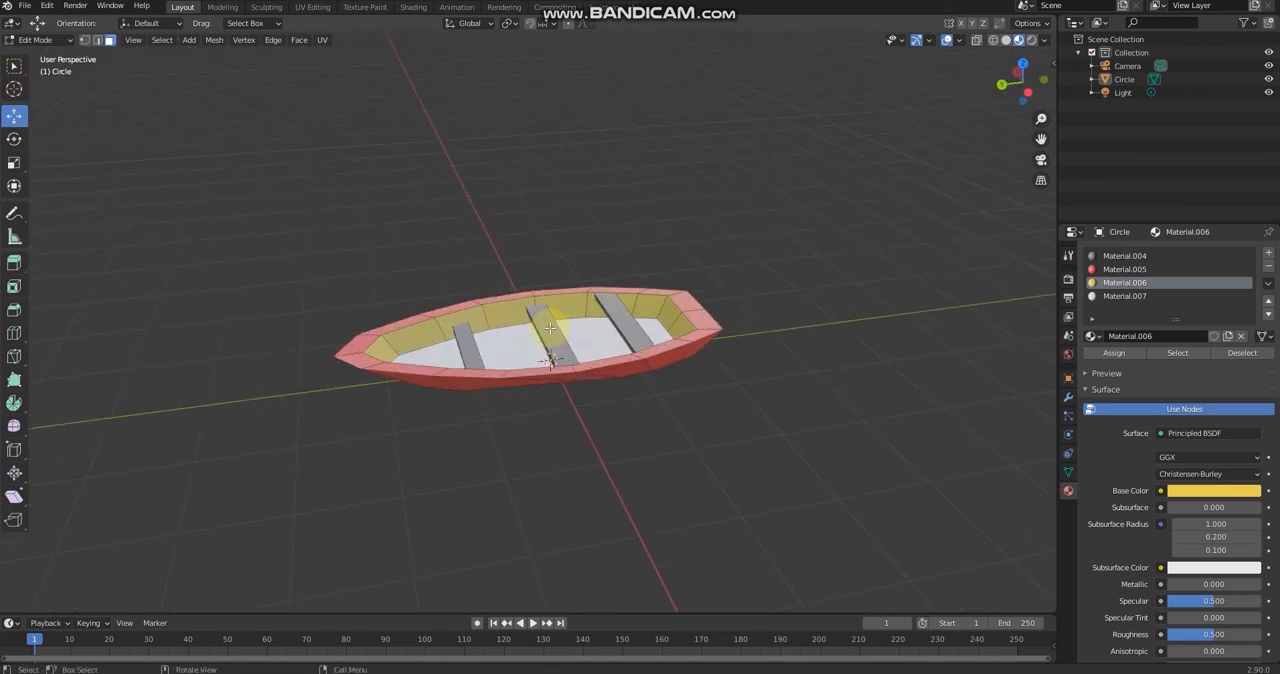
{"action": "middle_click_drag", "start_coordinate": [568, 339], "coordinate": [698, 340]}
{"action": "scroll", "coordinate": [640, 355], "scroll_direction": "up", "scroll_amount": 3}
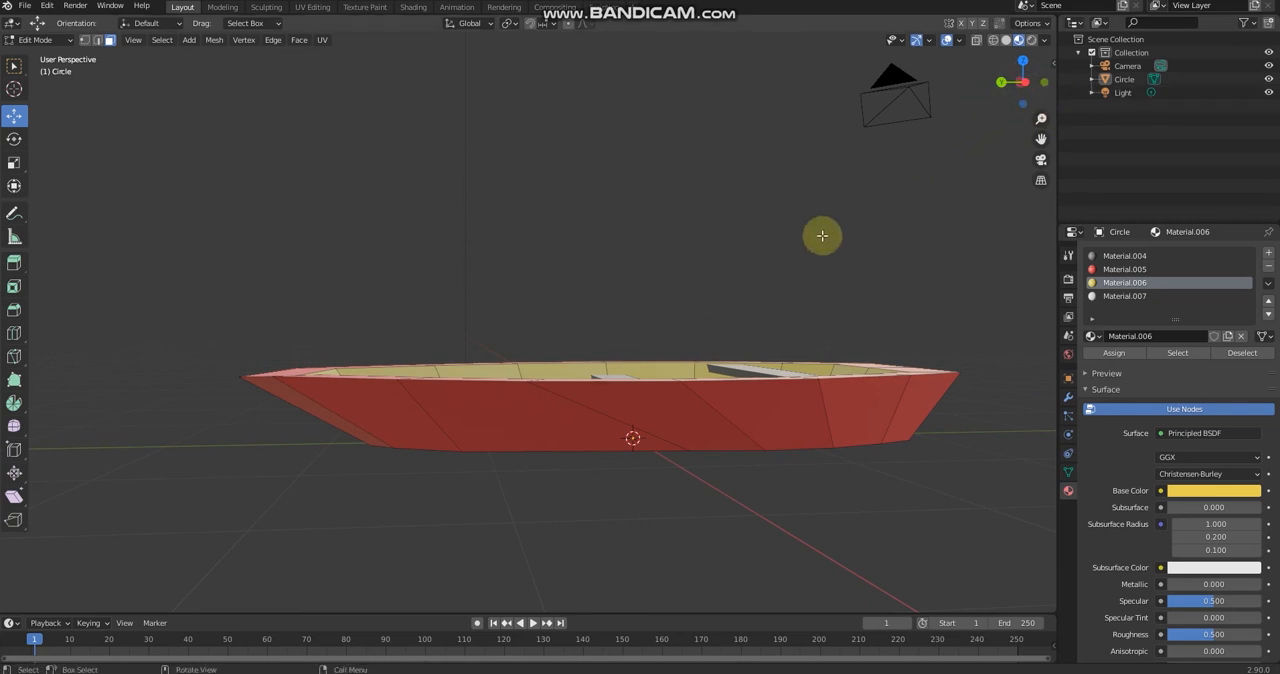
{"action": "middle_click_drag", "start_coordinate": [822, 235], "coordinate": [903, 283]}
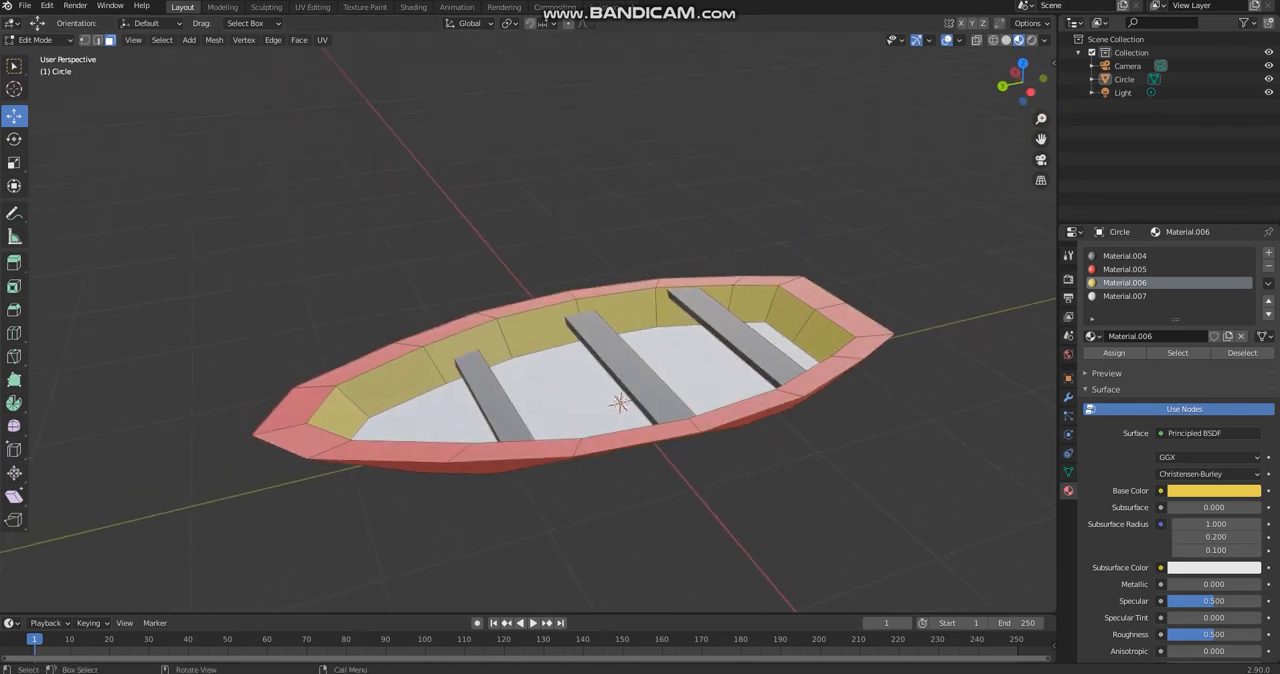